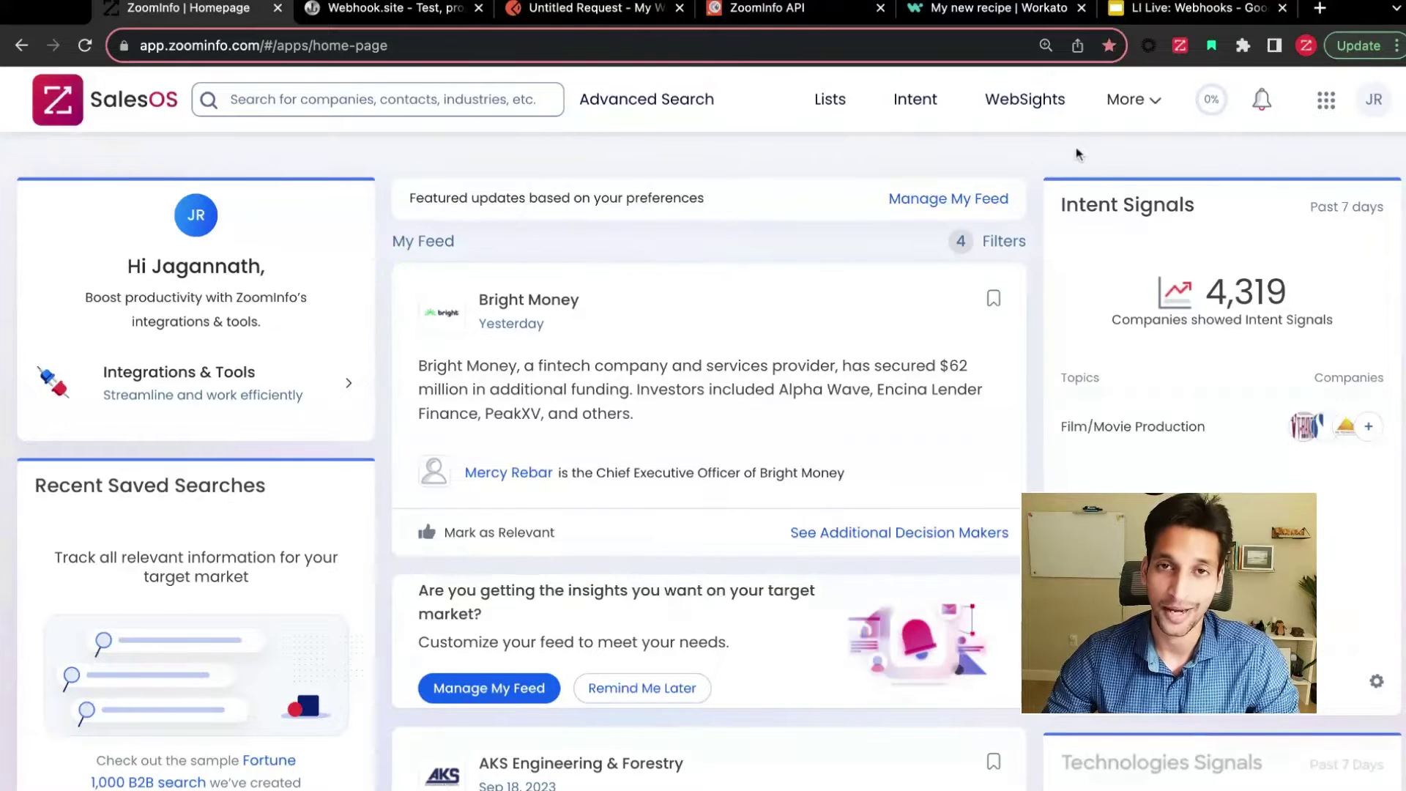
- Go from the apps grid to the ZoomInfo Admin Portal's API & Webhooks settings page
{"action": "left_click", "coordinate": [1326, 100]}
{"action": "left_click", "coordinate": [1193, 227]}
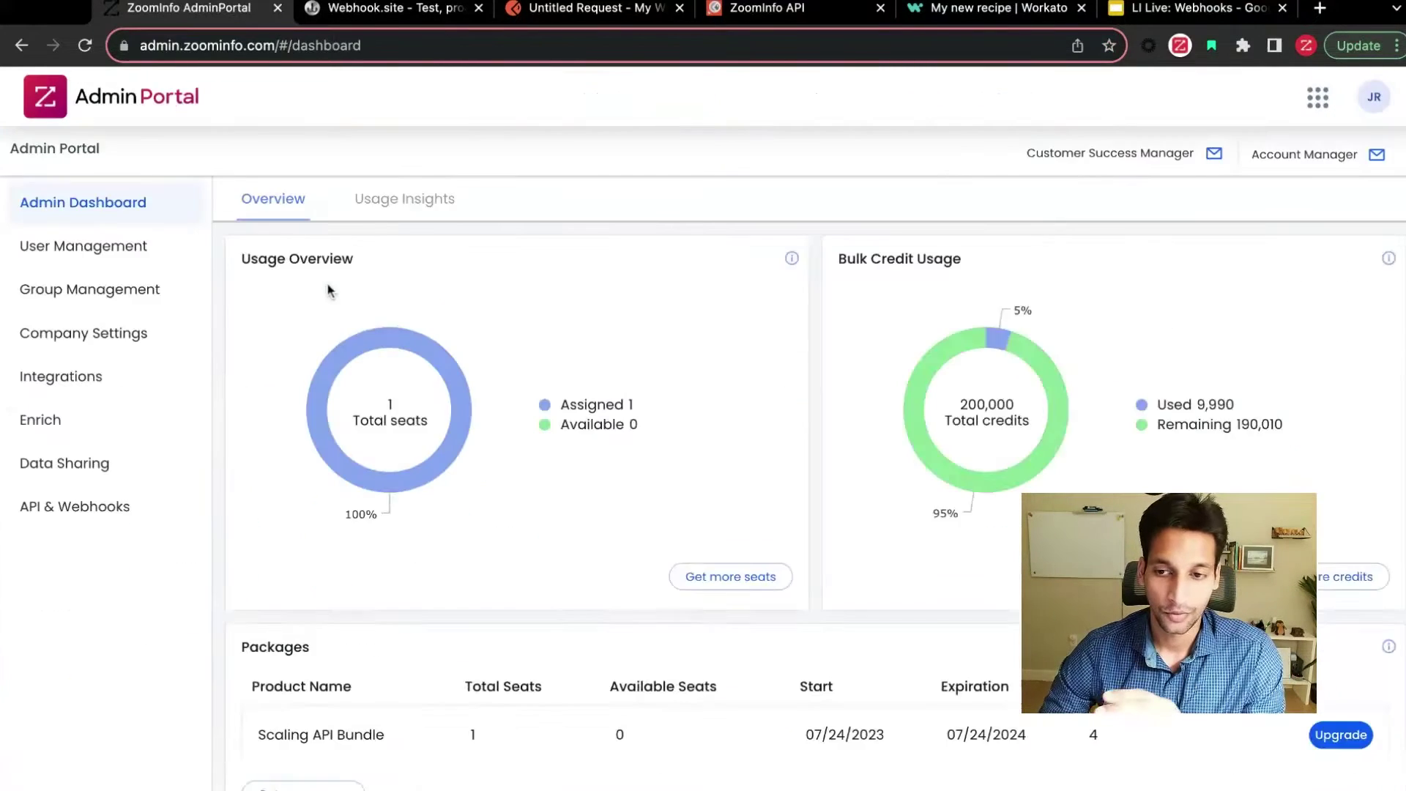
{"action": "left_click", "coordinate": [91, 509]}
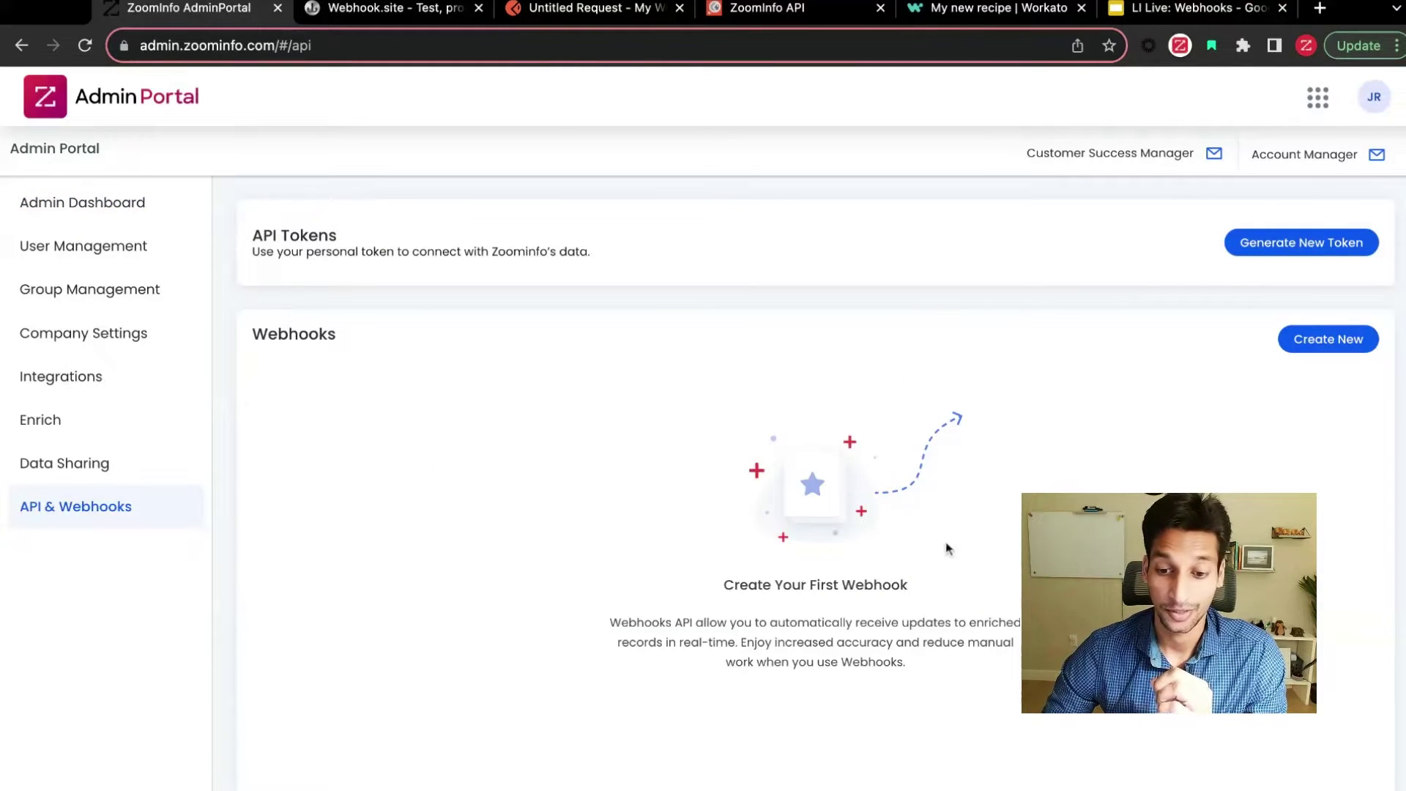
- Start a new webhook and title it 'Contact Update'
{"action": "left_click", "coordinate": [1328, 357]}
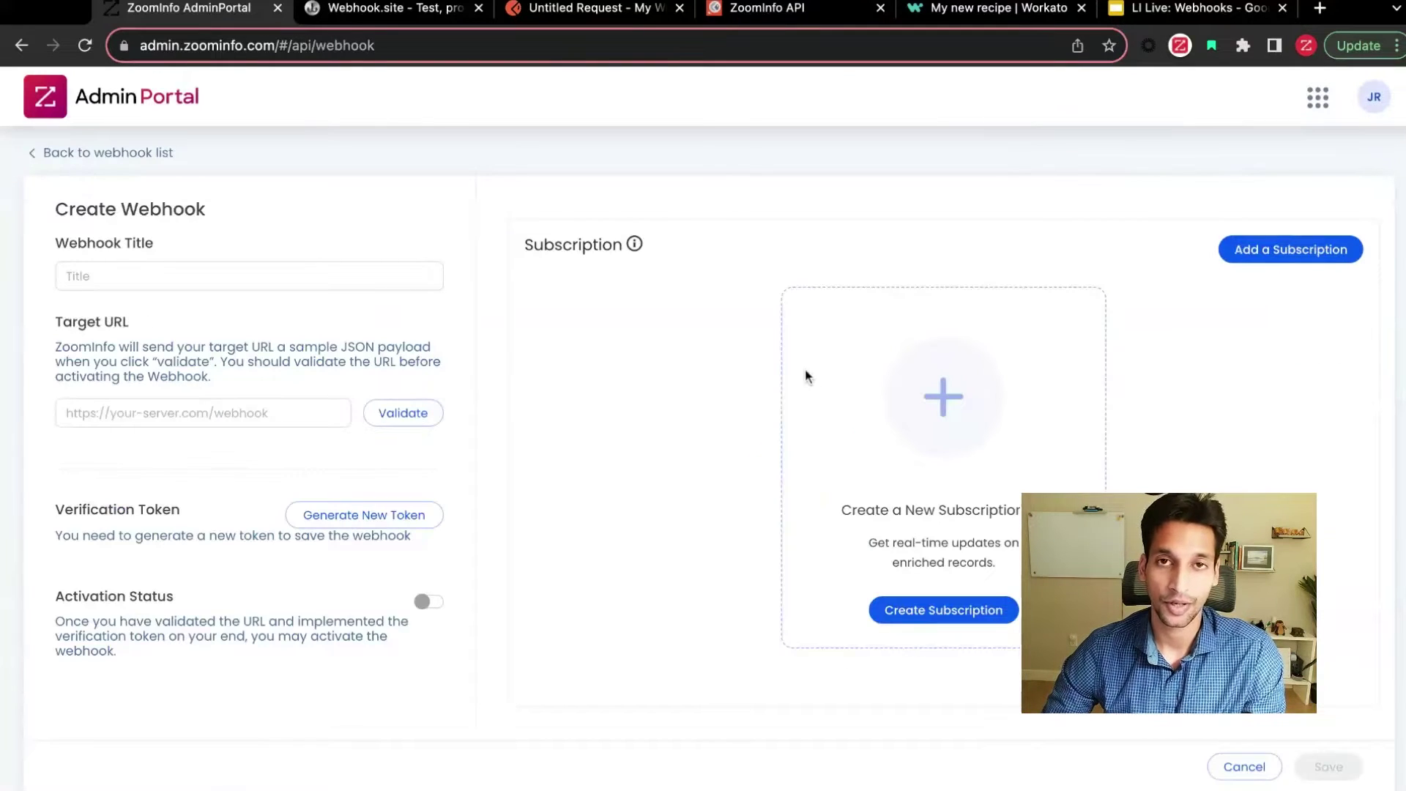
{"action": "left_click", "coordinate": [253, 285]}
{"action": "type", "text": "c"}
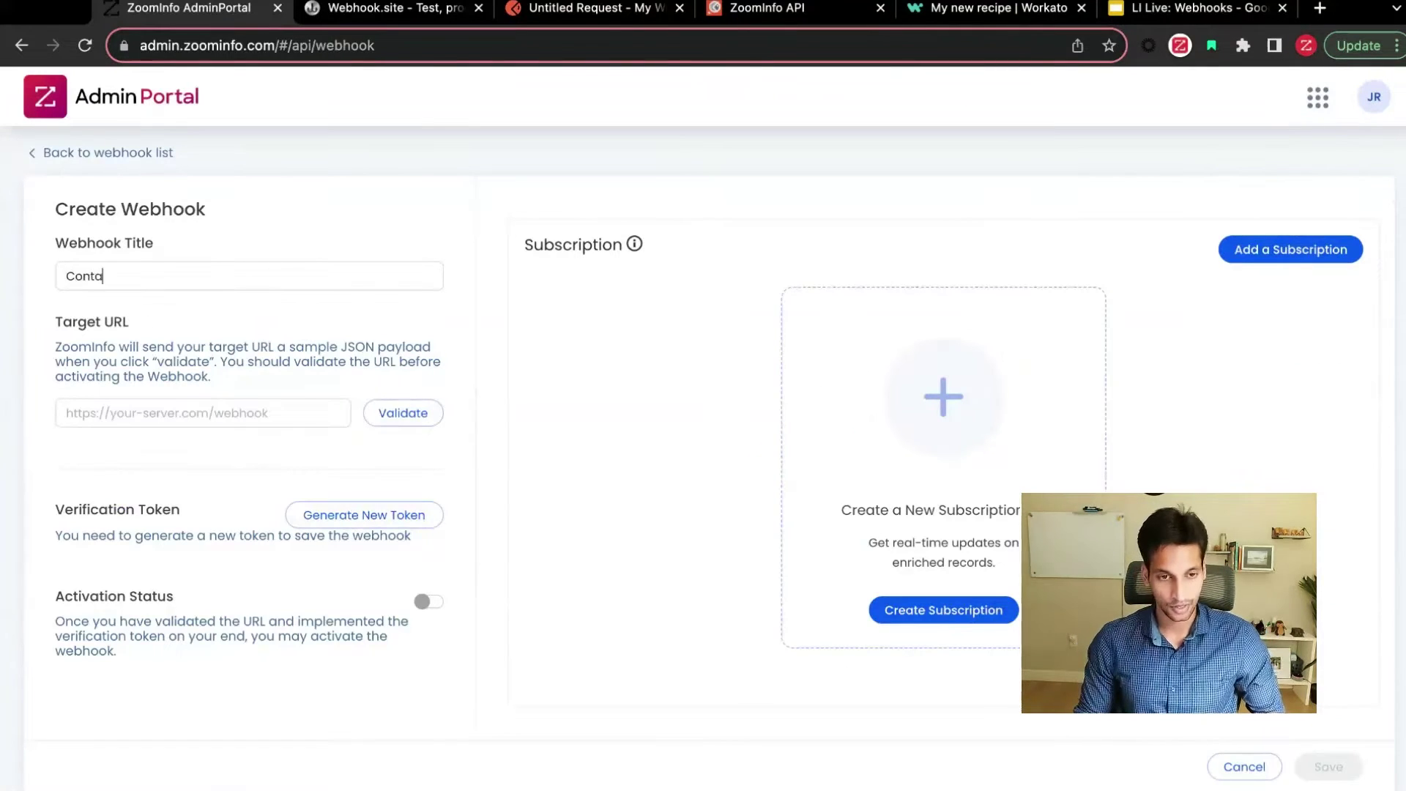
{"action": "type", "text": "ontact Update"}
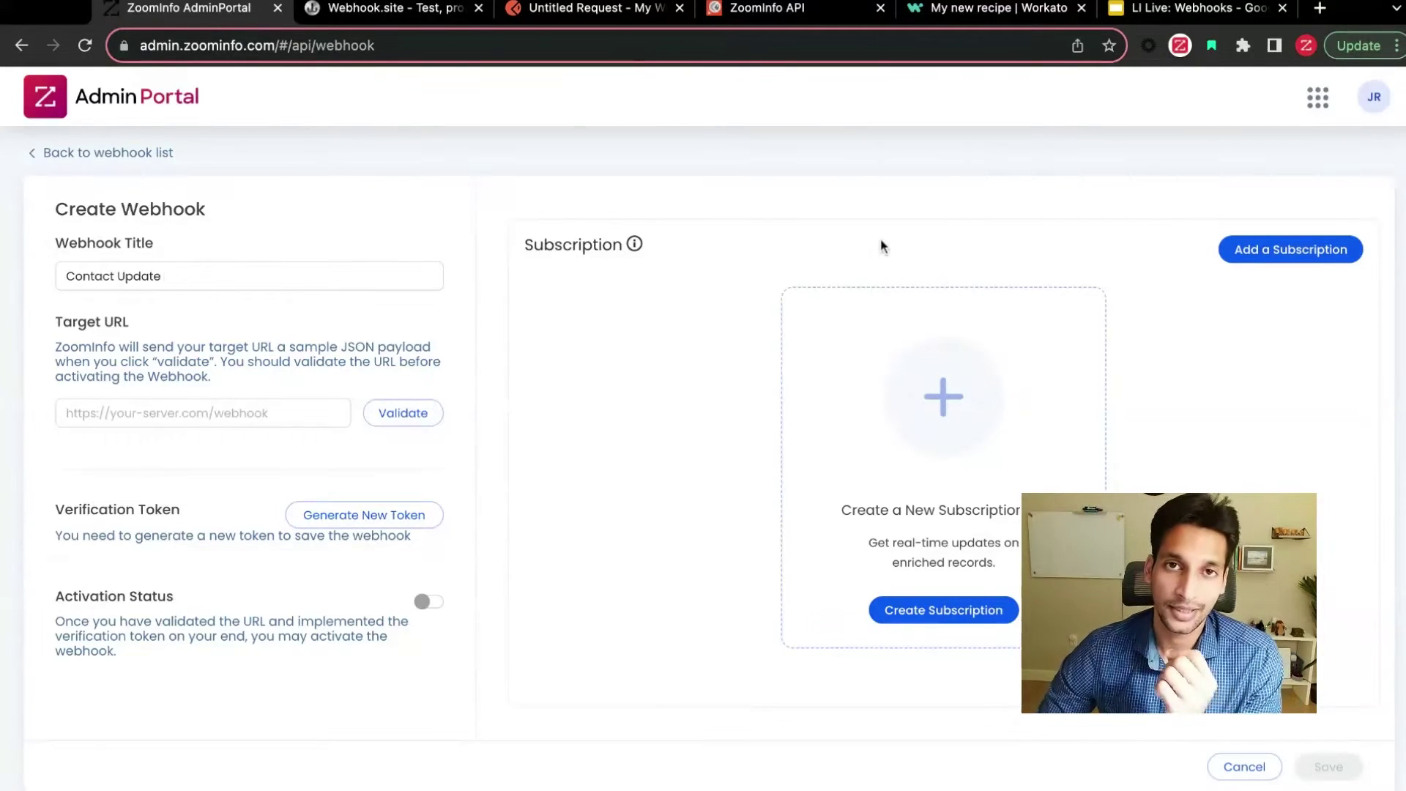
- Add and save a subscription with object type Contact and event Update
{"action": "left_click", "coordinate": [1277, 261]}
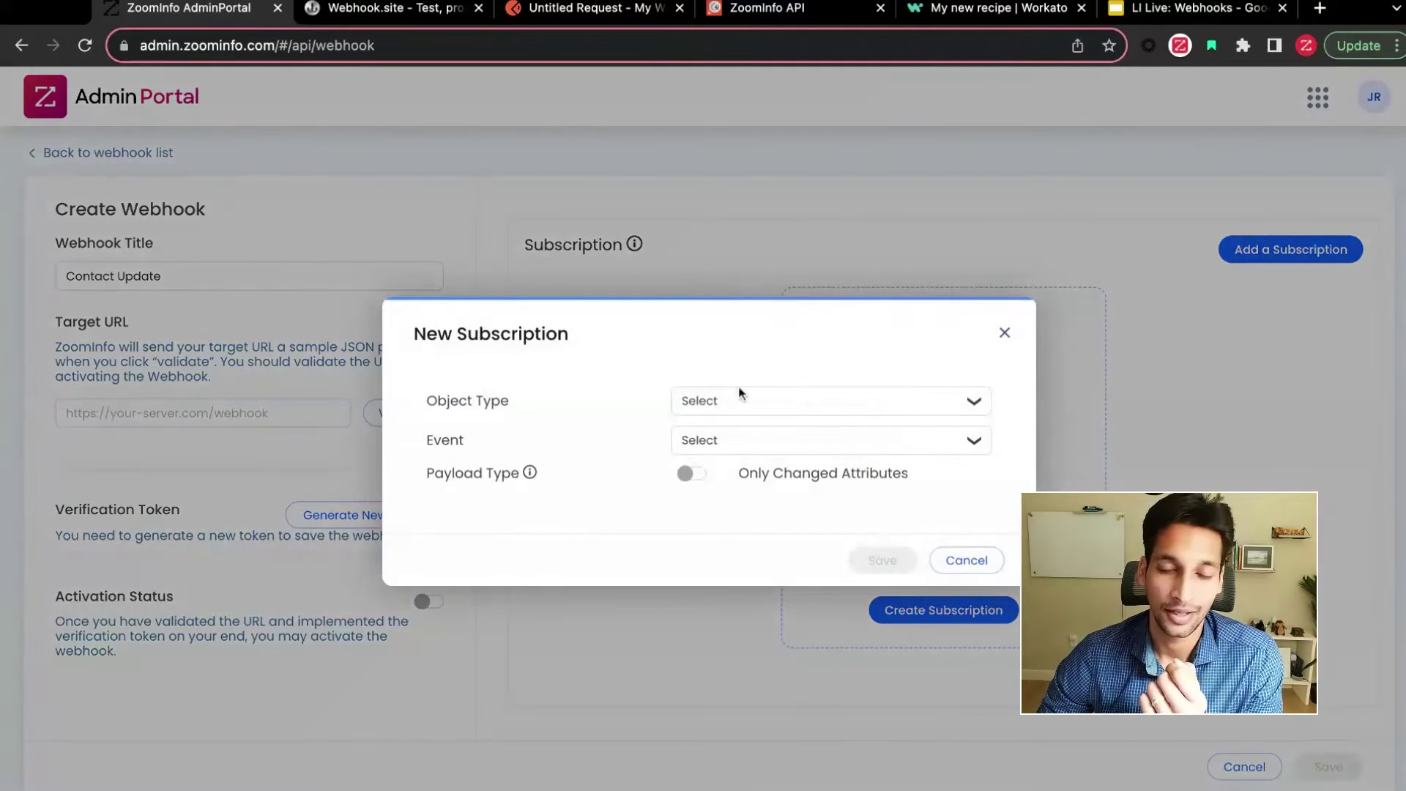
{"action": "left_click", "coordinate": [756, 401]}
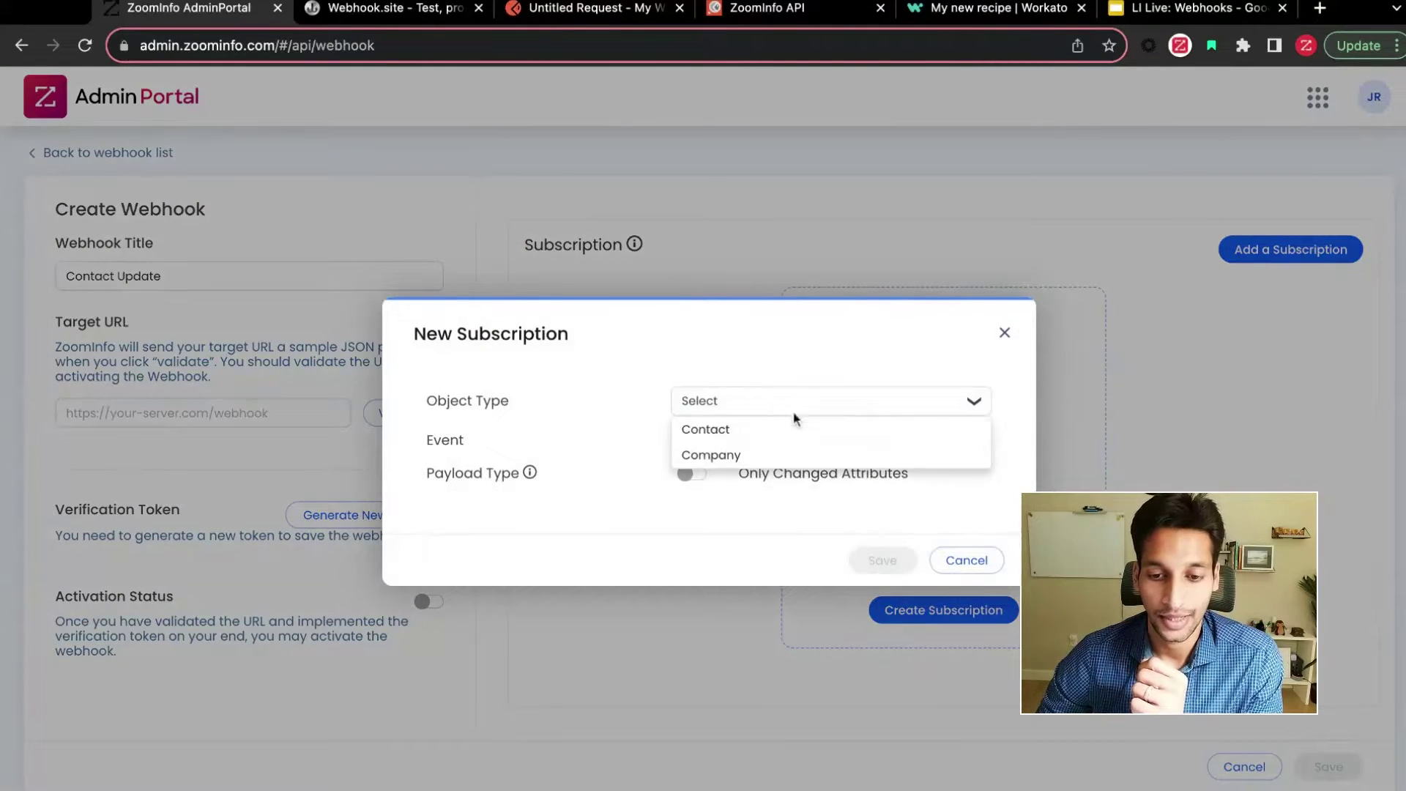
{"action": "left_click", "coordinate": [758, 435]}
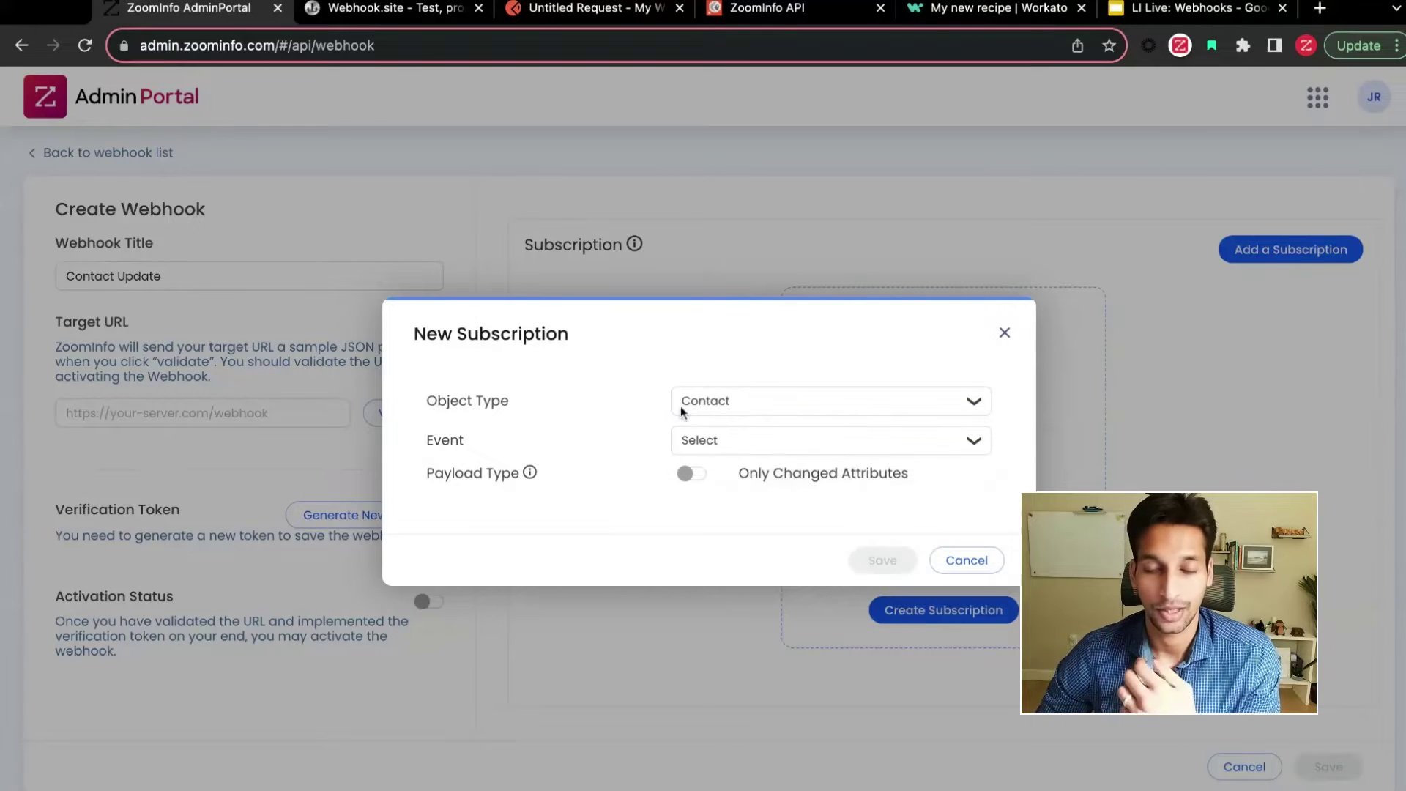
{"action": "left_click", "coordinate": [718, 442]}
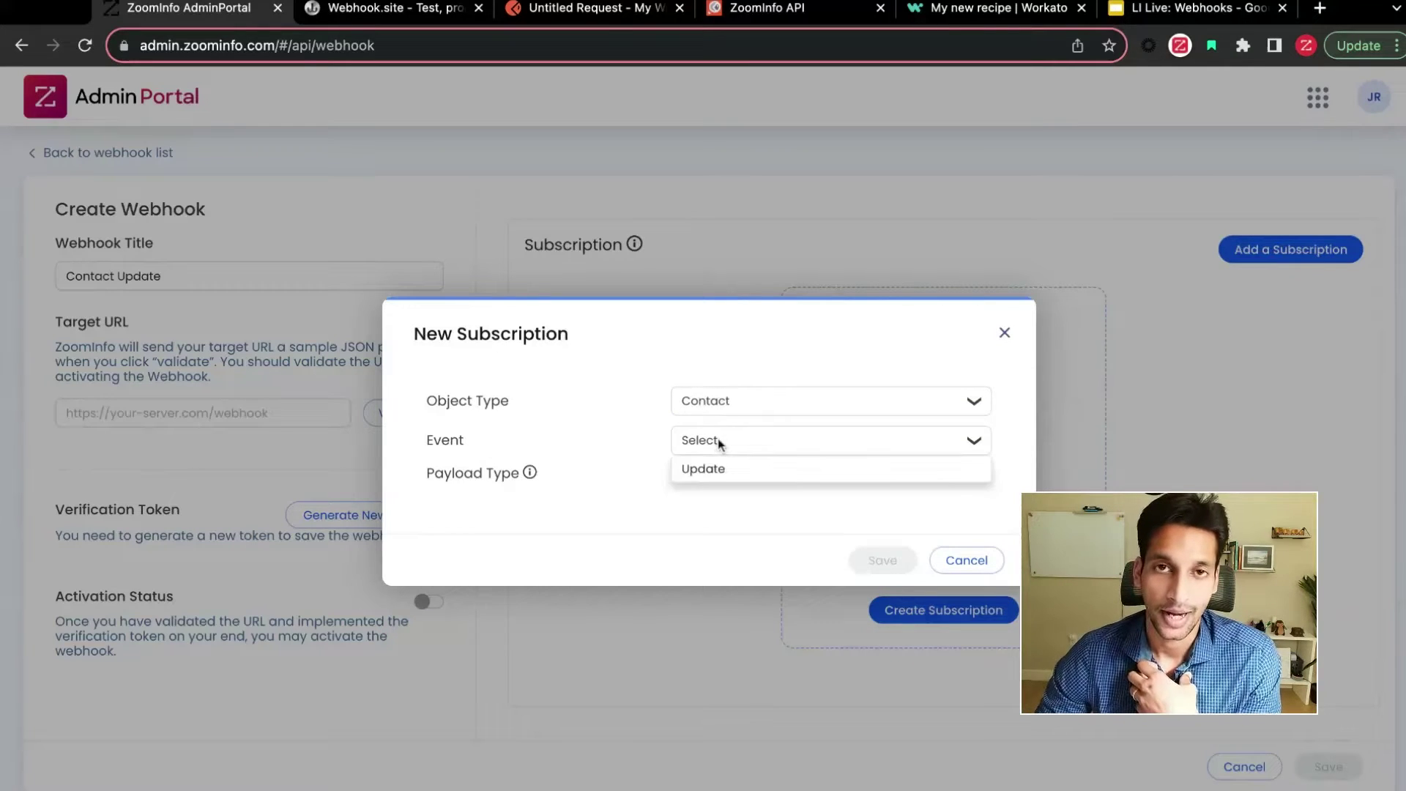
{"action": "left_click", "coordinate": [715, 470]}
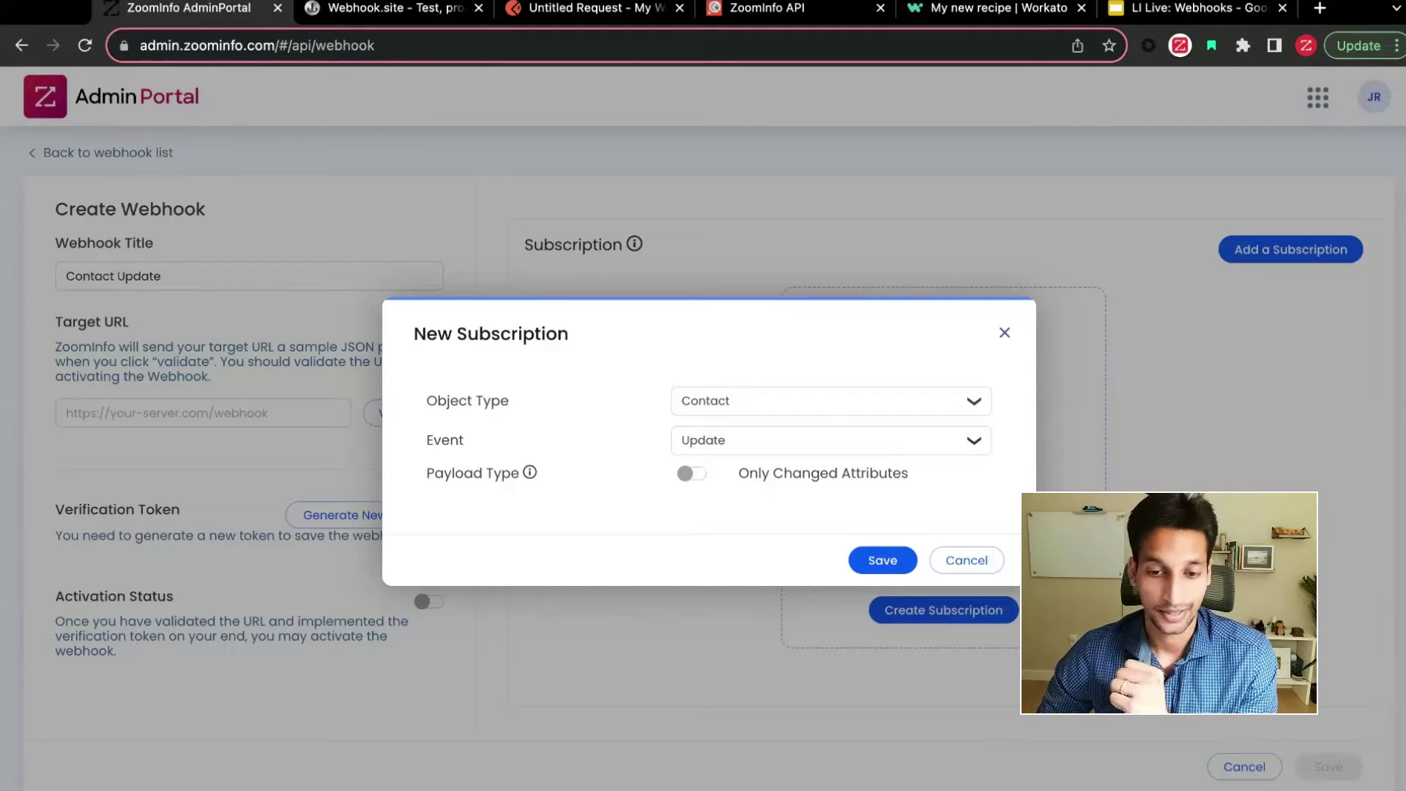
{"action": "left_click", "coordinate": [874, 558]}
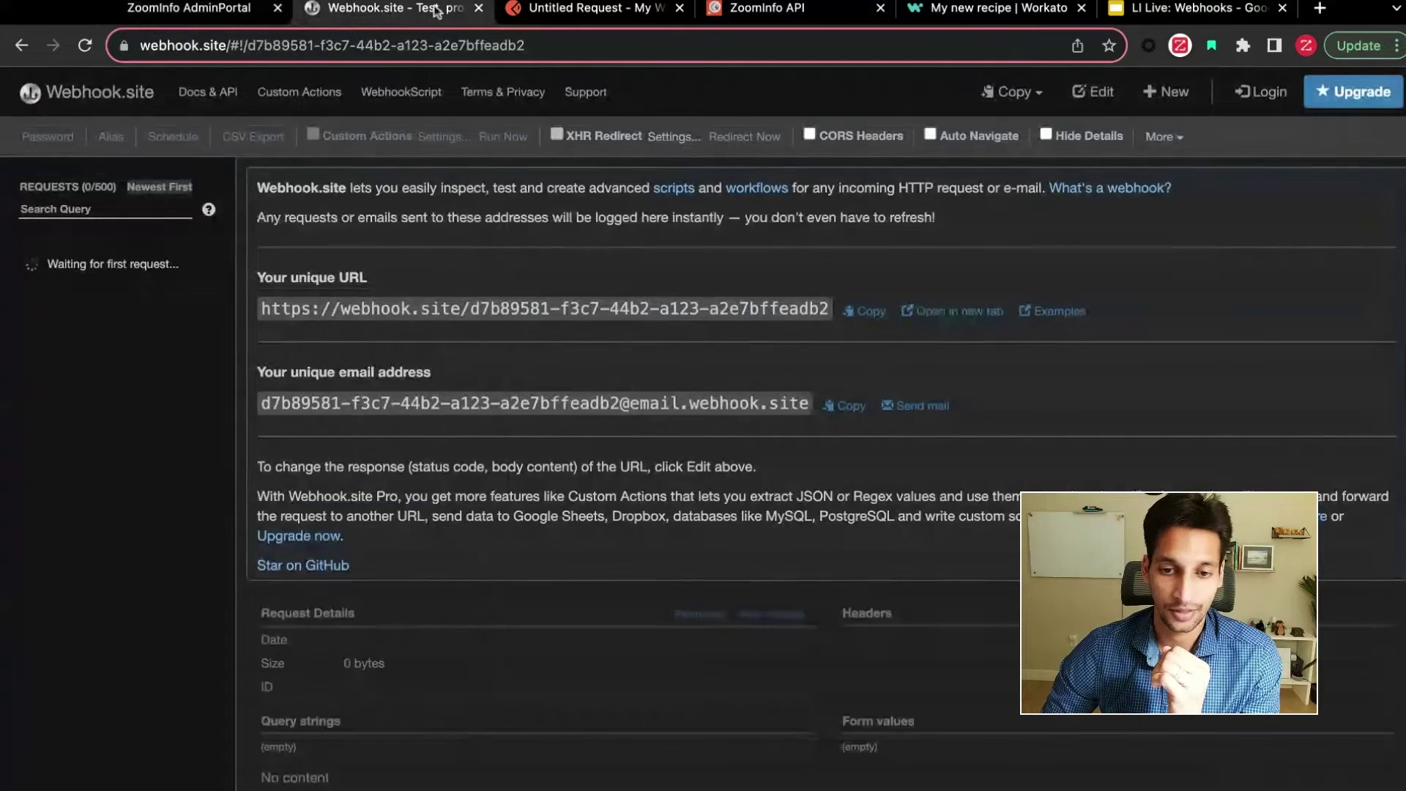
- Copy the unique Webhook.site URL for use as the webhook target
{"action": "left_click", "coordinate": [388, 10]}
{"action": "left_click", "coordinate": [871, 311]}
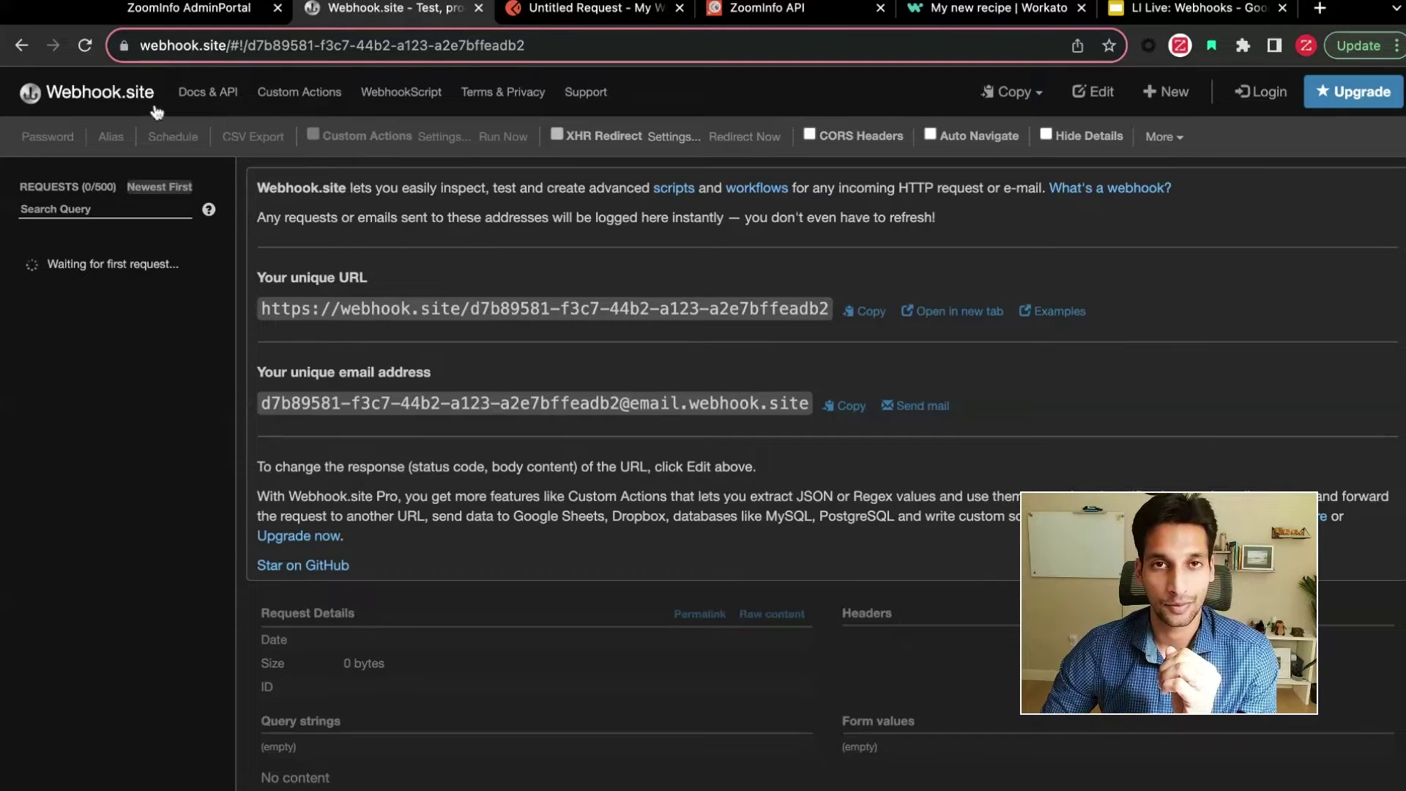
{"action": "left_click", "coordinate": [227, 11]}
{"action": "left_click_drag", "start_coordinate": [50, 331], "coordinate": [130, 324]}
{"action": "left_click", "coordinate": [169, 412]}
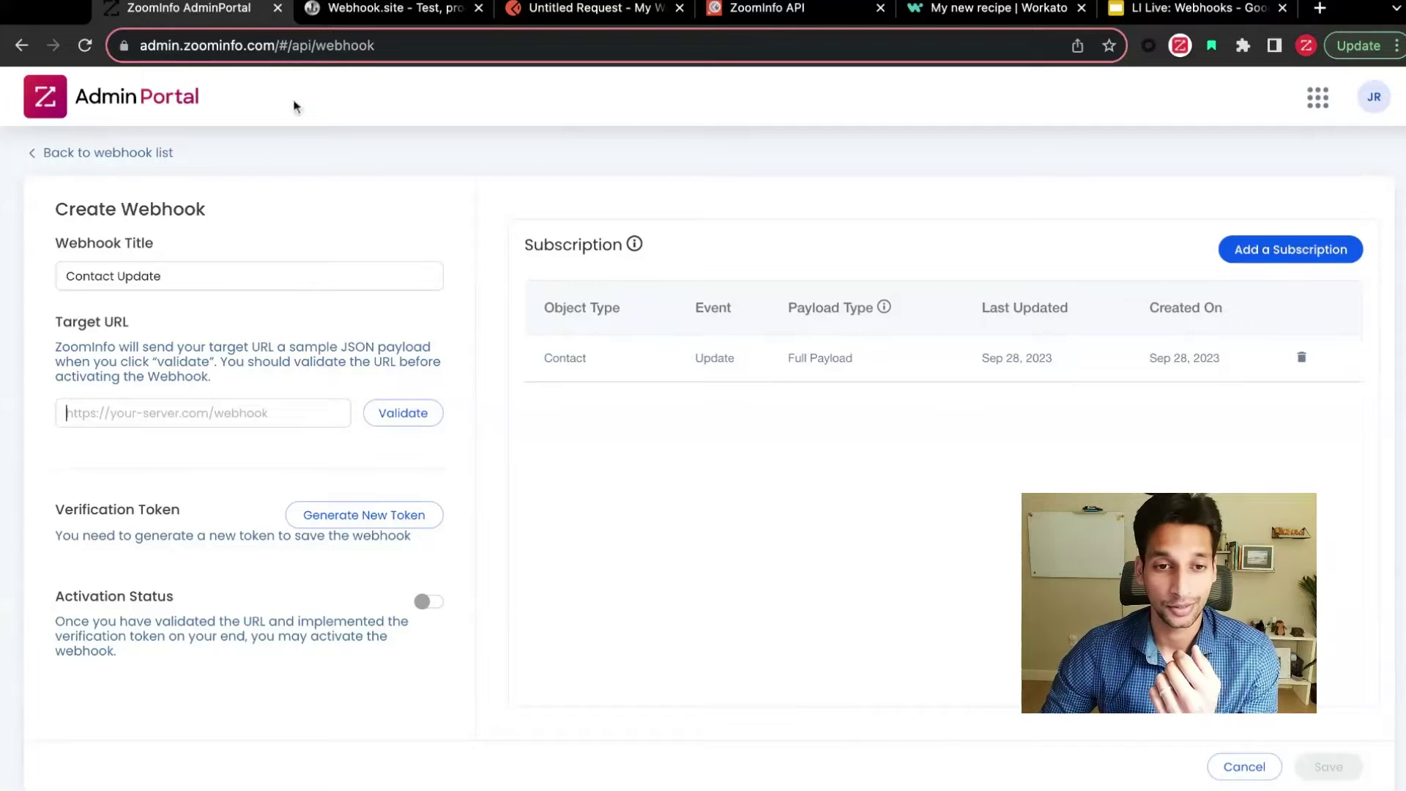
{"action": "left_click", "coordinate": [355, 14]}
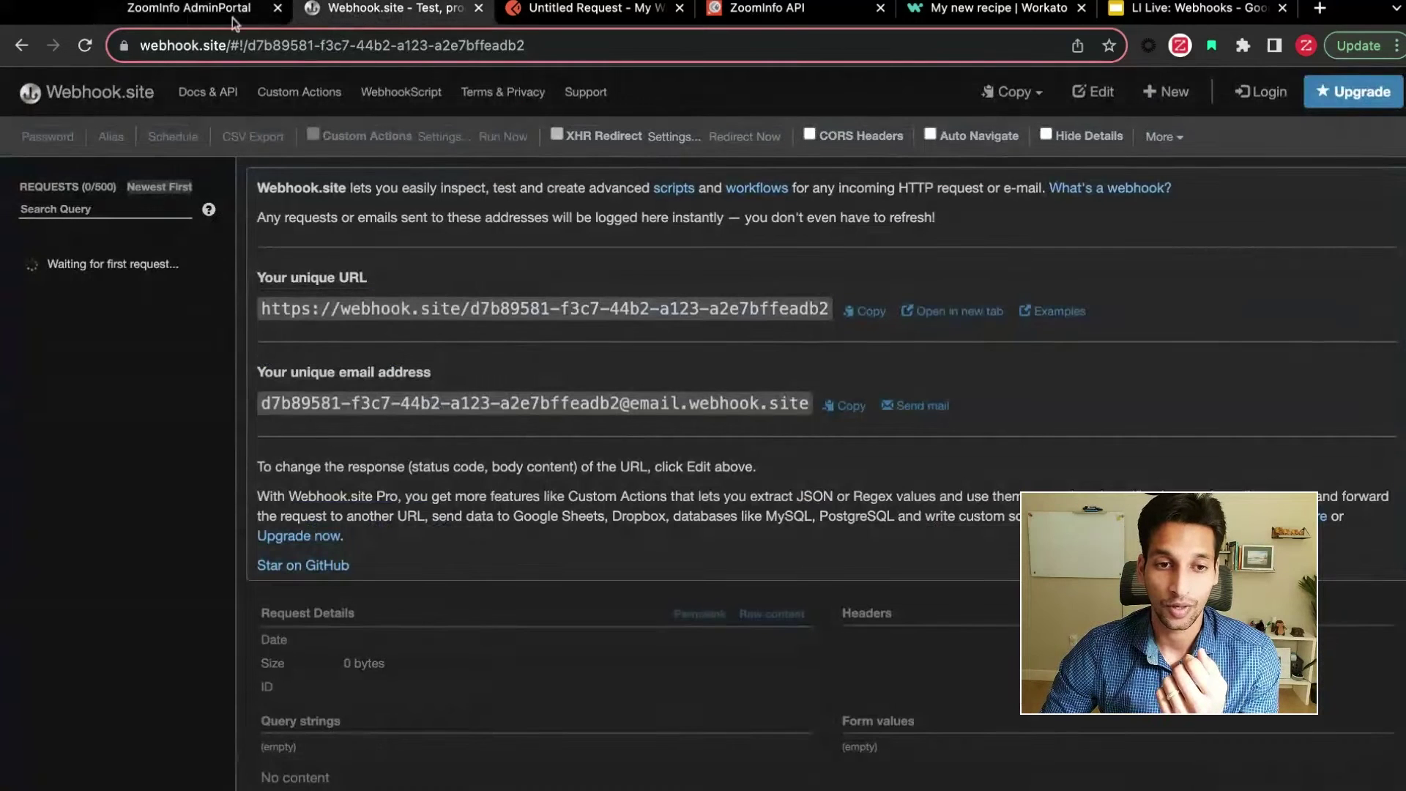
{"action": "left_click", "coordinate": [187, 16]}
- Paste the URL into ZoomInfo's Target URL field, validate it, and check Webhook.site
{"action": "left_click", "coordinate": [233, 405]}
{"action": "key", "text": "ctrl+v"}
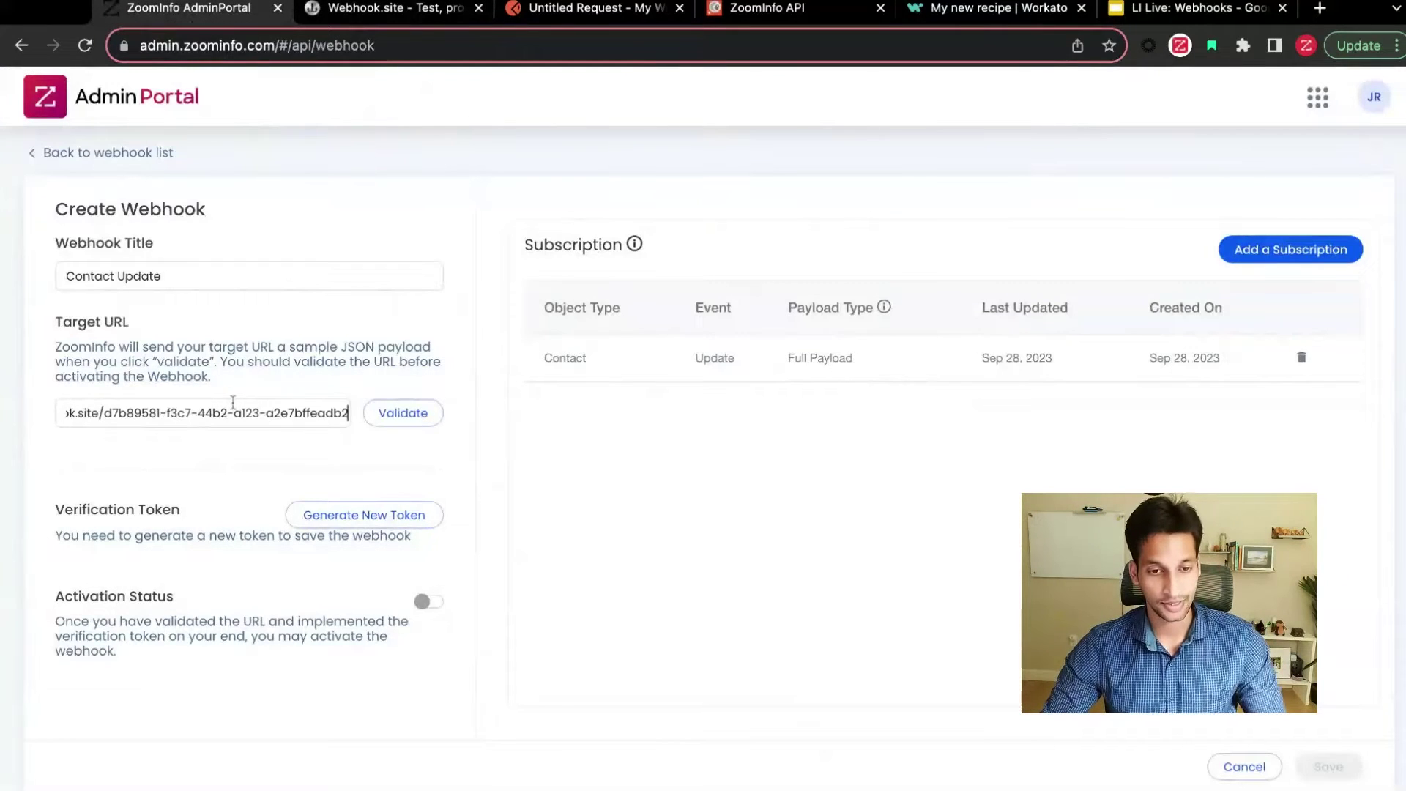
{"action": "left_click", "coordinate": [419, 418]}
{"action": "left_click", "coordinate": [367, 19]}
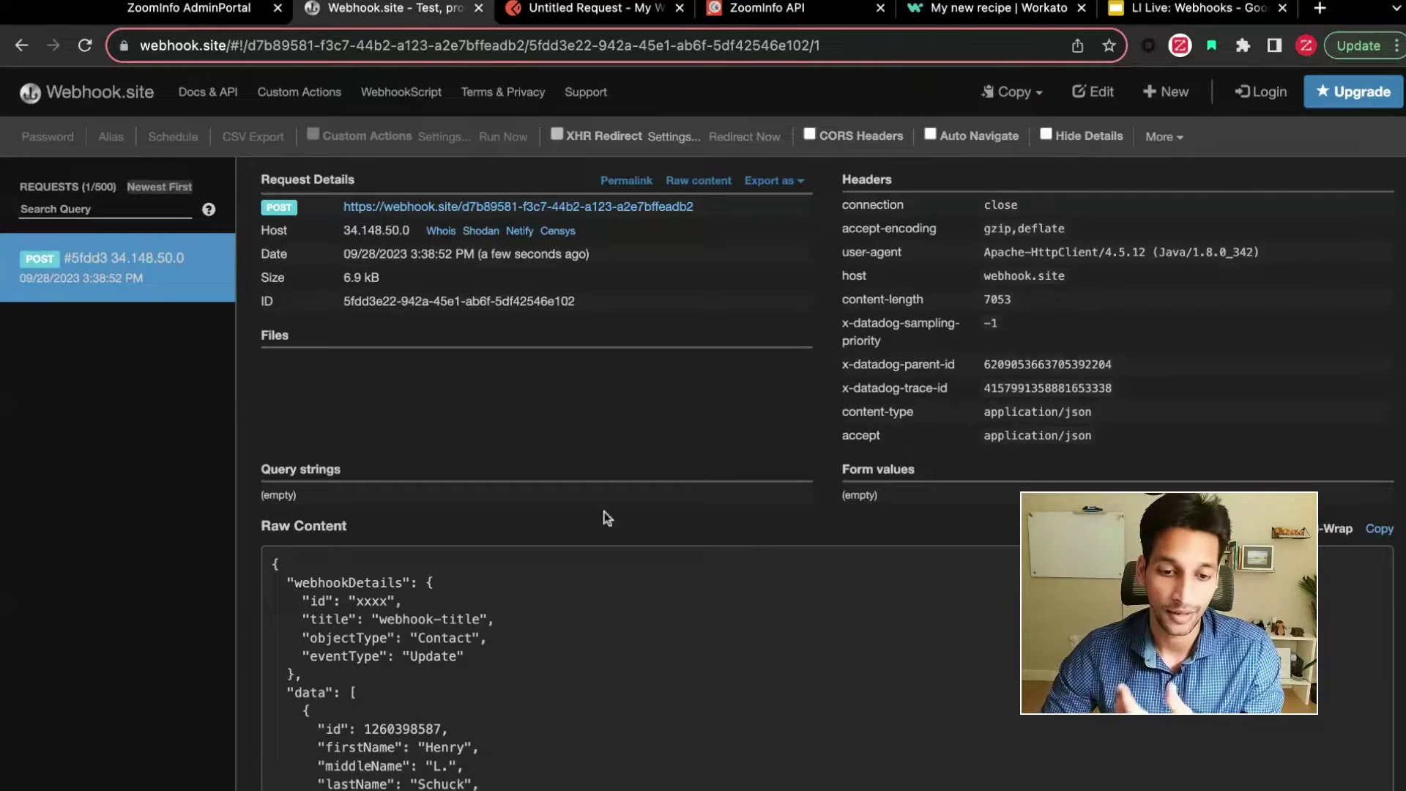
- Scroll the Raw Content payload, highlighting objectType/eventType and the changedAttributes line (jobTitle, picture)
{"action": "scroll", "coordinate": [517, 564], "scroll_direction": "down", "scroll_amount": 4}
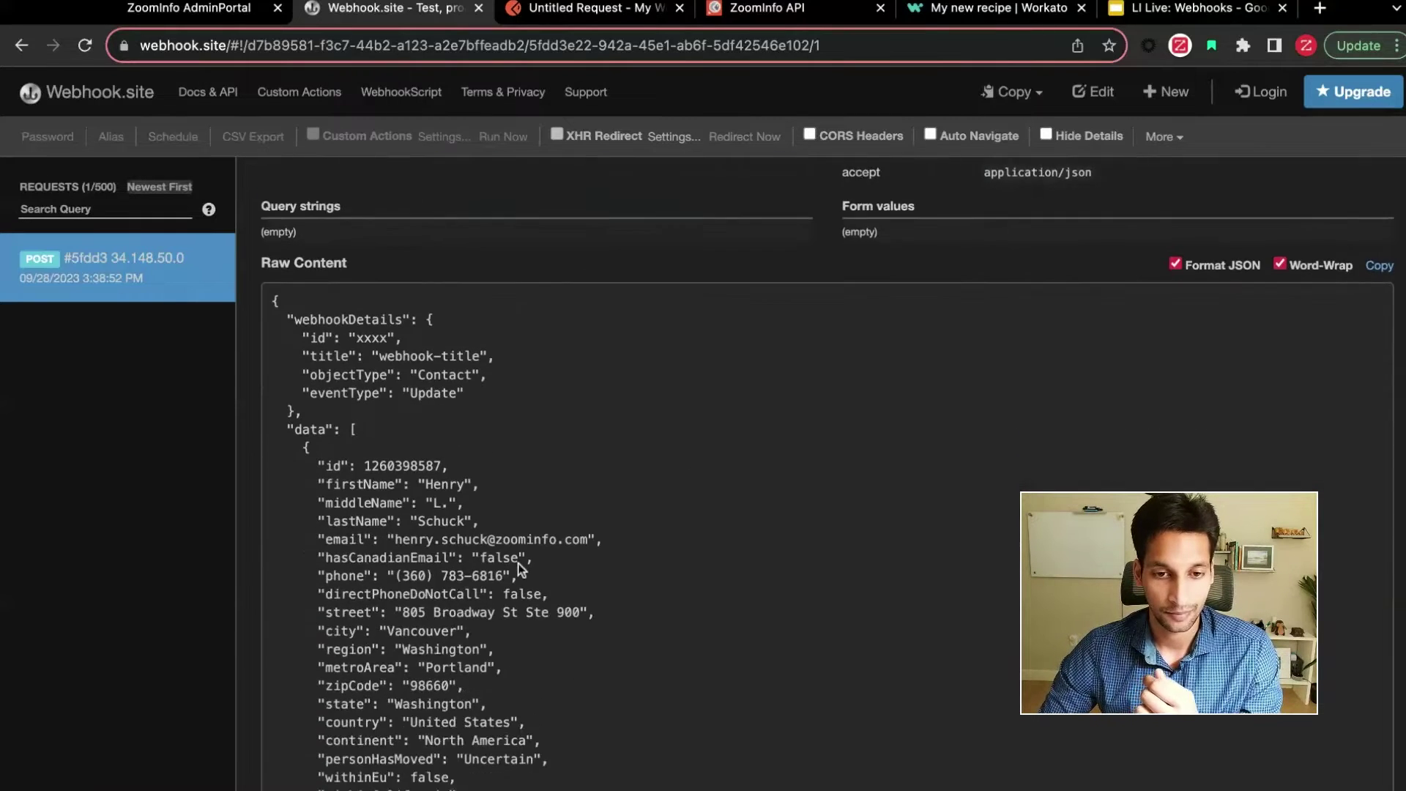
{"action": "scroll", "coordinate": [517, 564], "scroll_direction": "down", "scroll_amount": 2}
{"action": "left_click_drag", "start_coordinate": [464, 239], "coordinate": [306, 219]}
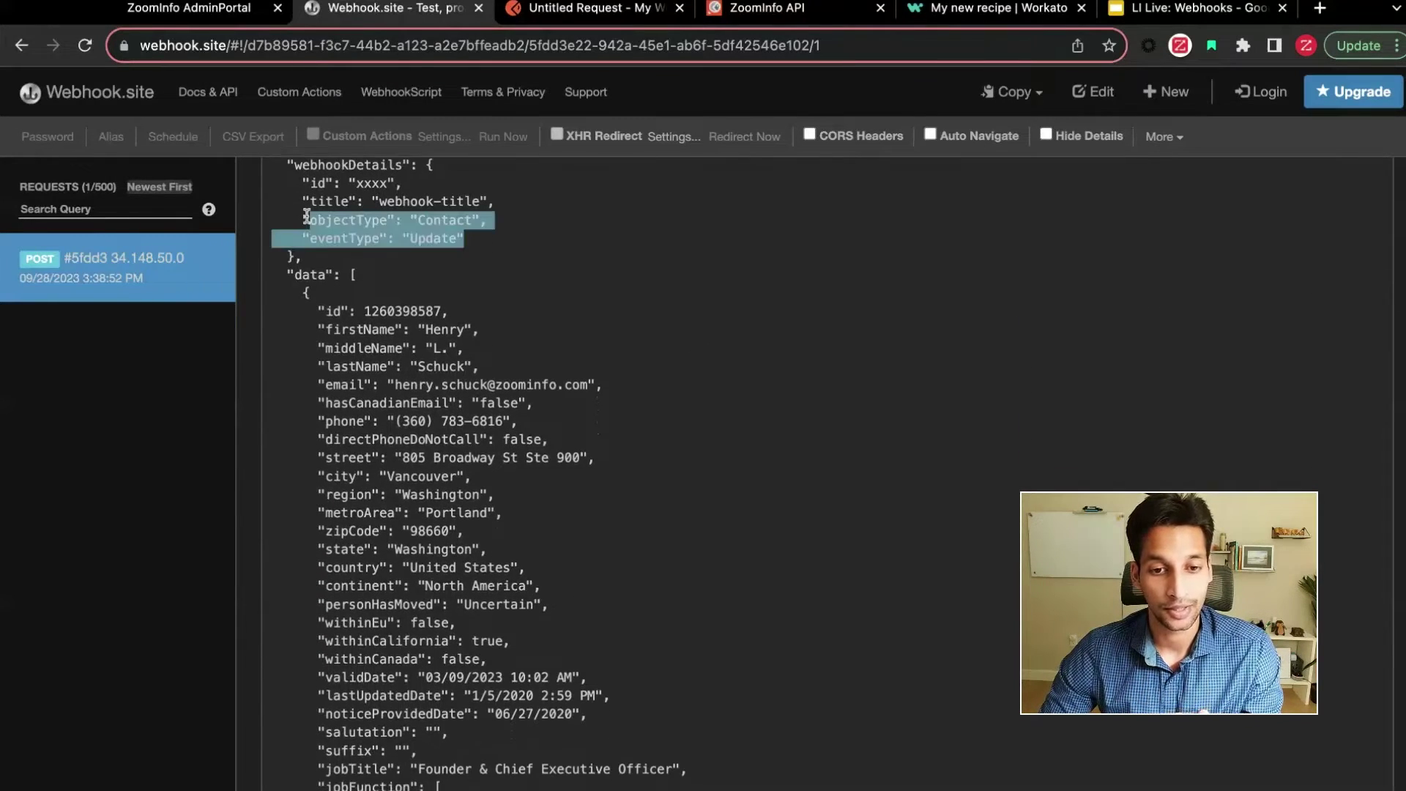
{"action": "scroll", "coordinate": [489, 309], "scroll_direction": "down", "scroll_amount": 4}
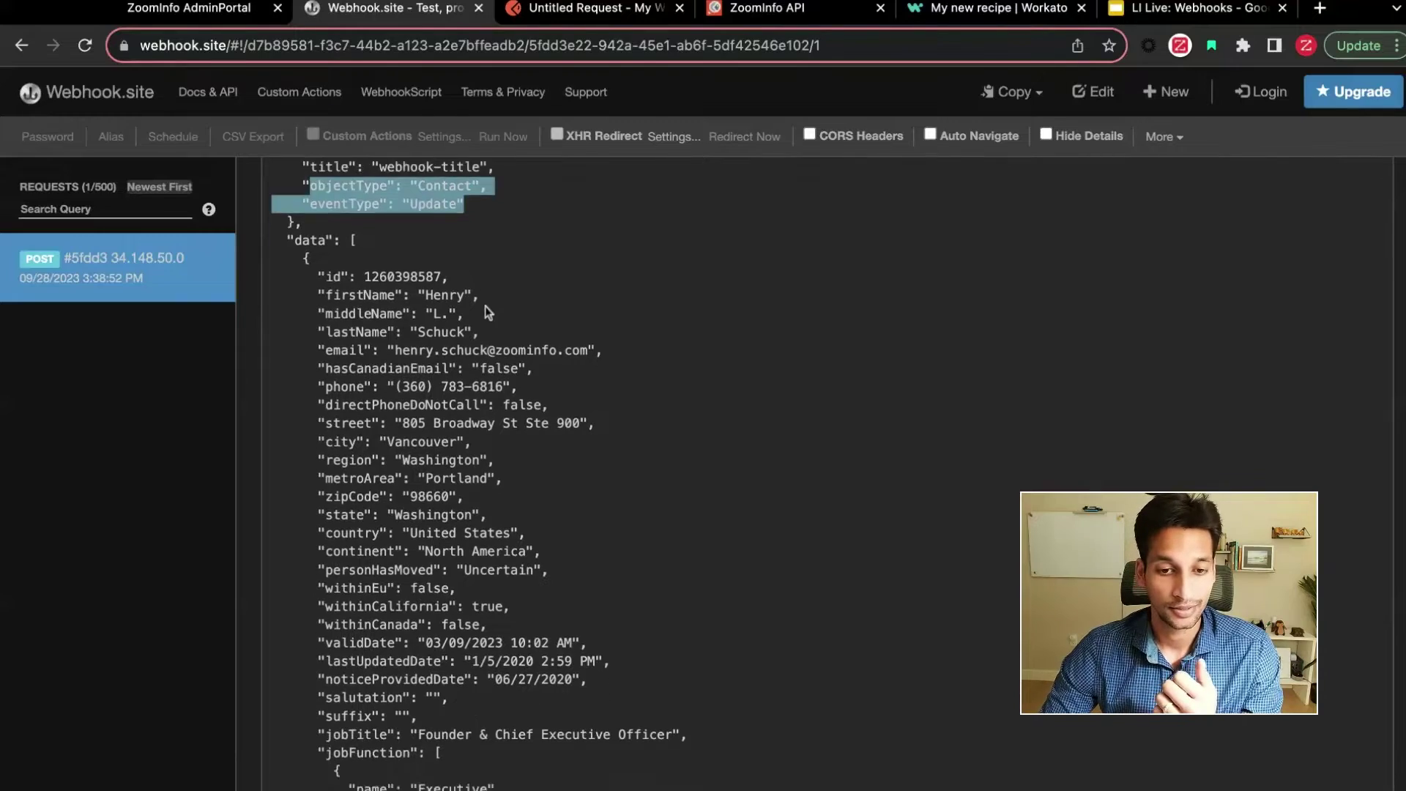
{"action": "scroll", "coordinate": [483, 311], "scroll_direction": "down", "scroll_amount": 15}
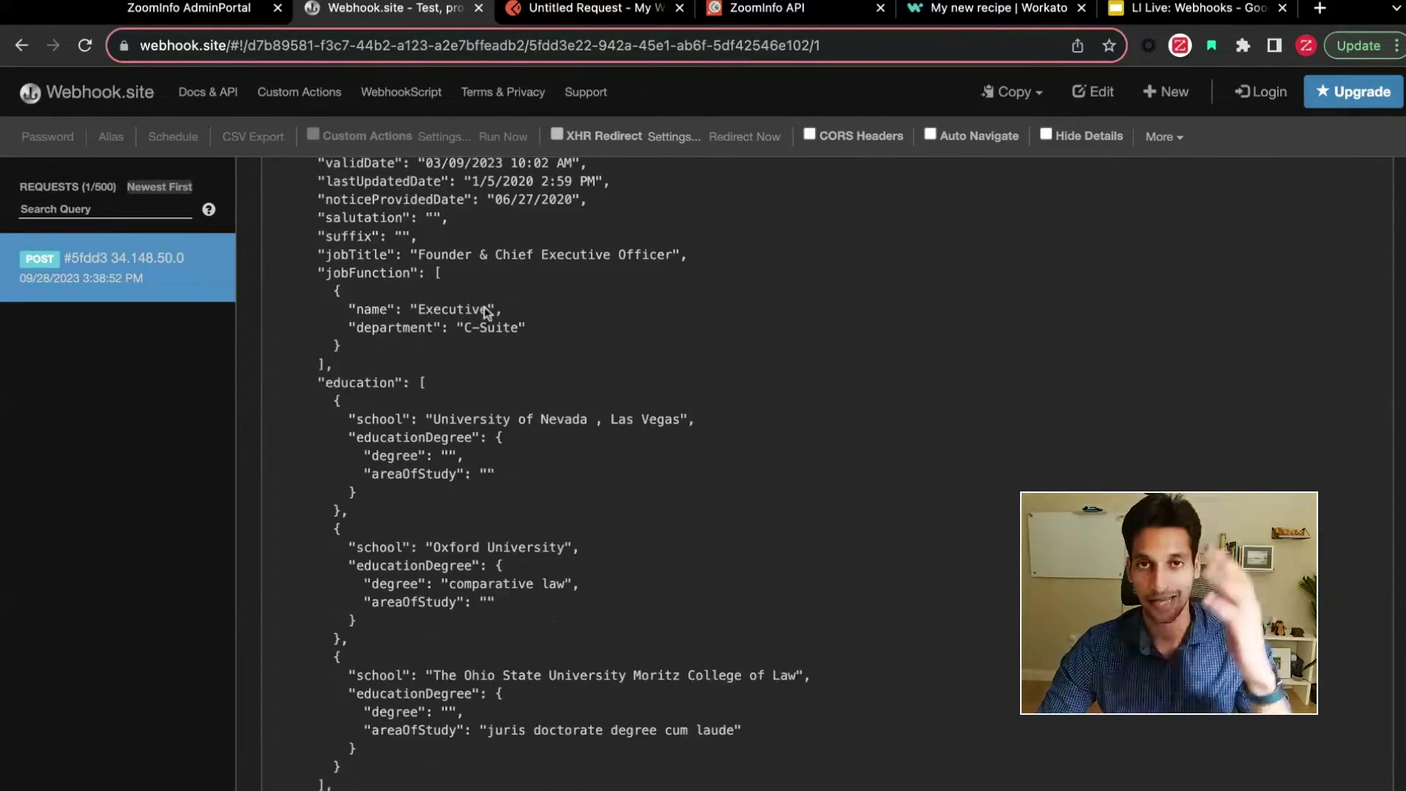
{"action": "scroll", "coordinate": [637, 351], "scroll_direction": "down", "scroll_amount": 10}
{"action": "left_click_drag", "start_coordinate": [457, 667], "coordinate": [296, 662]}
{"action": "key", "text": "super+shift+Right"}
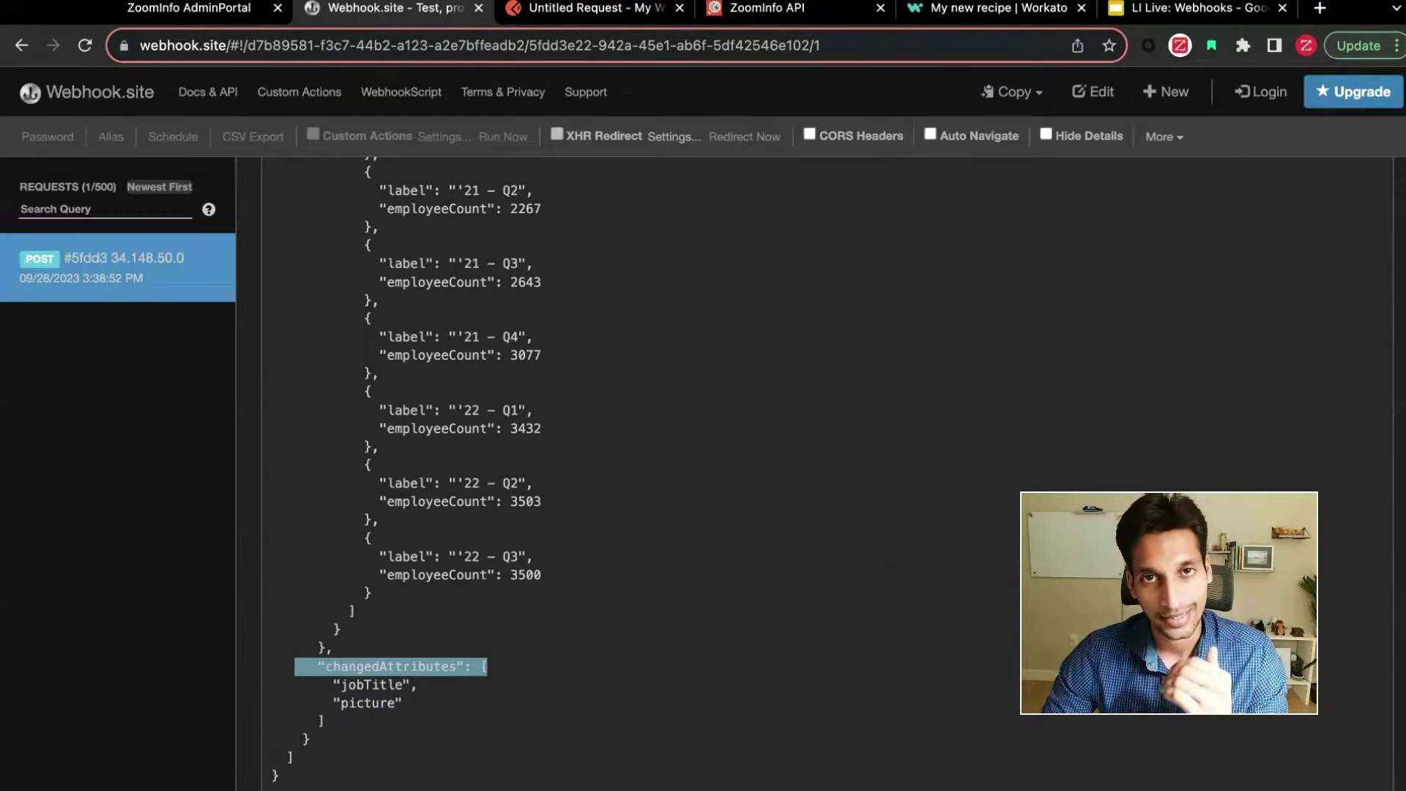
{"action": "scroll", "coordinate": [557, 550], "scroll_direction": "up", "scroll_amount": 5}
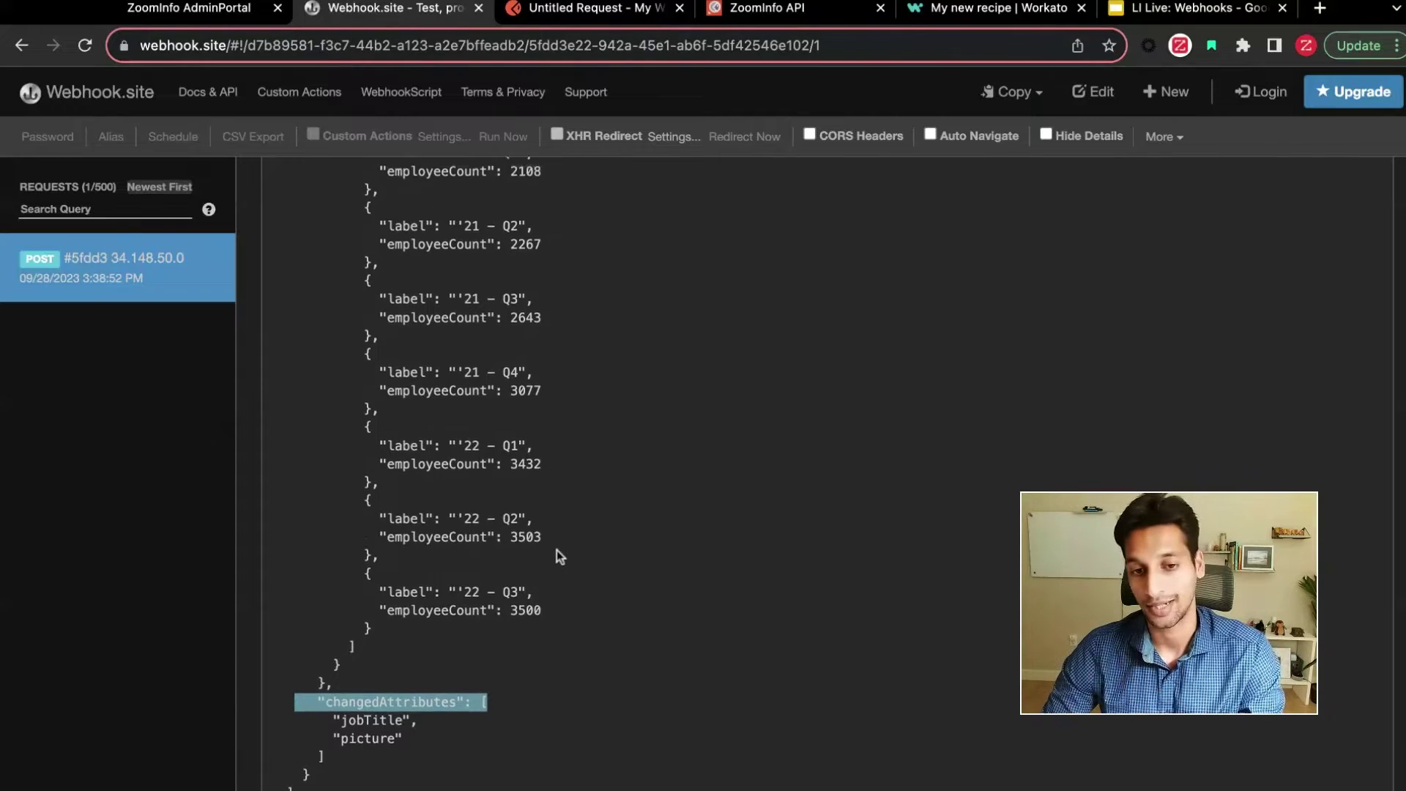
{"action": "scroll", "coordinate": [557, 553], "scroll_direction": "up", "scroll_amount": 6}
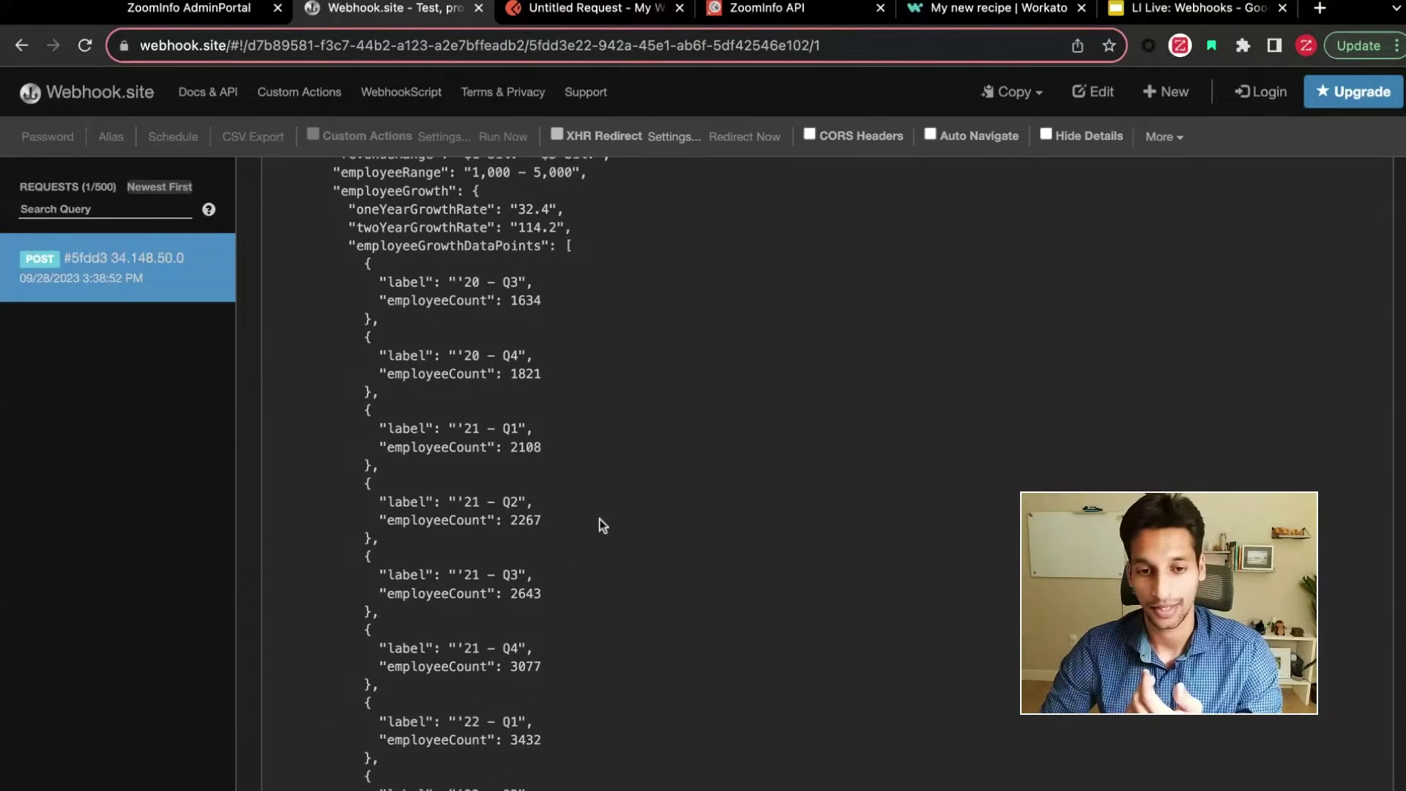
{"action": "scroll", "coordinate": [602, 521], "scroll_direction": "down", "scroll_amount": 10}
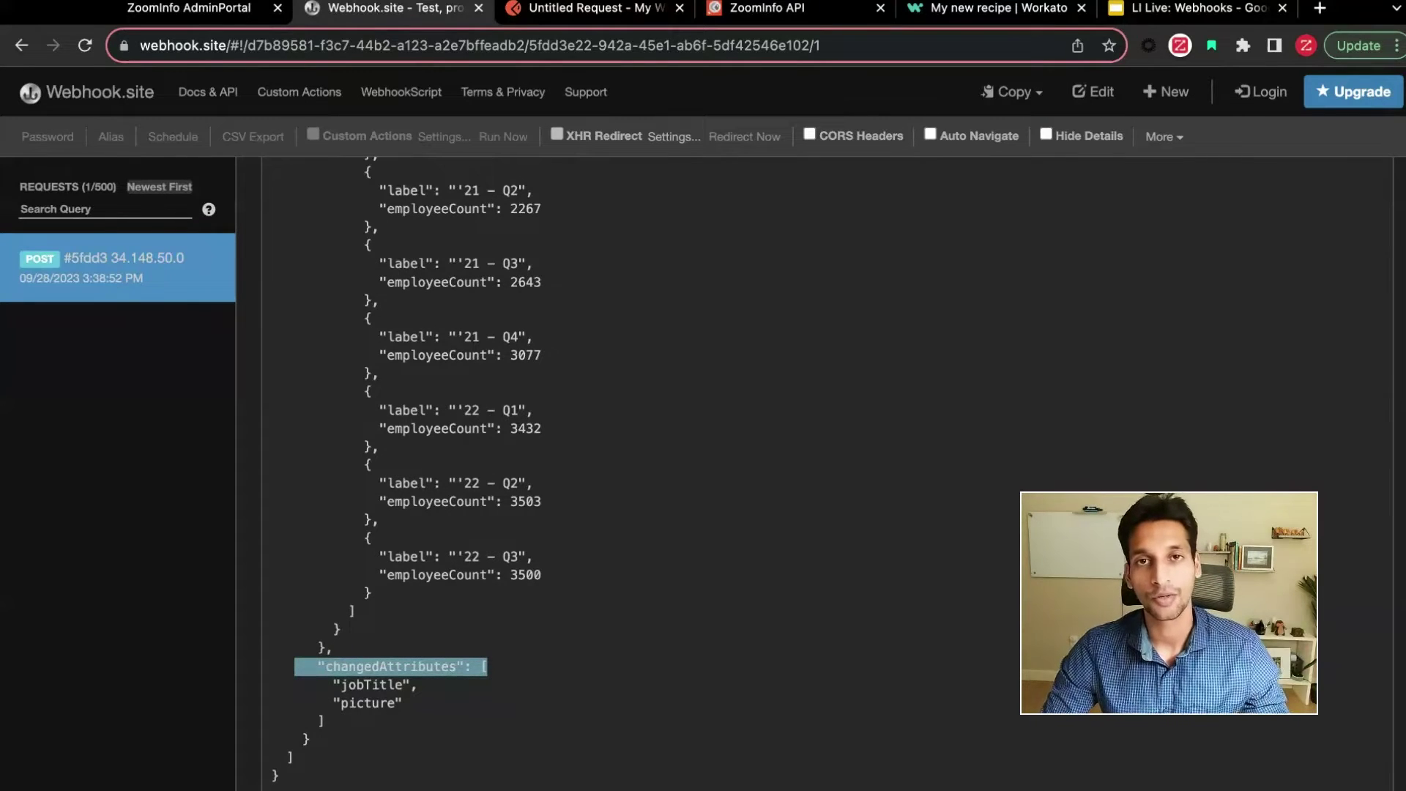
- Generate a new verification token for Contact Update, dismiss its dialog, and save the webhook
{"action": "left_click", "coordinate": [196, 17]}
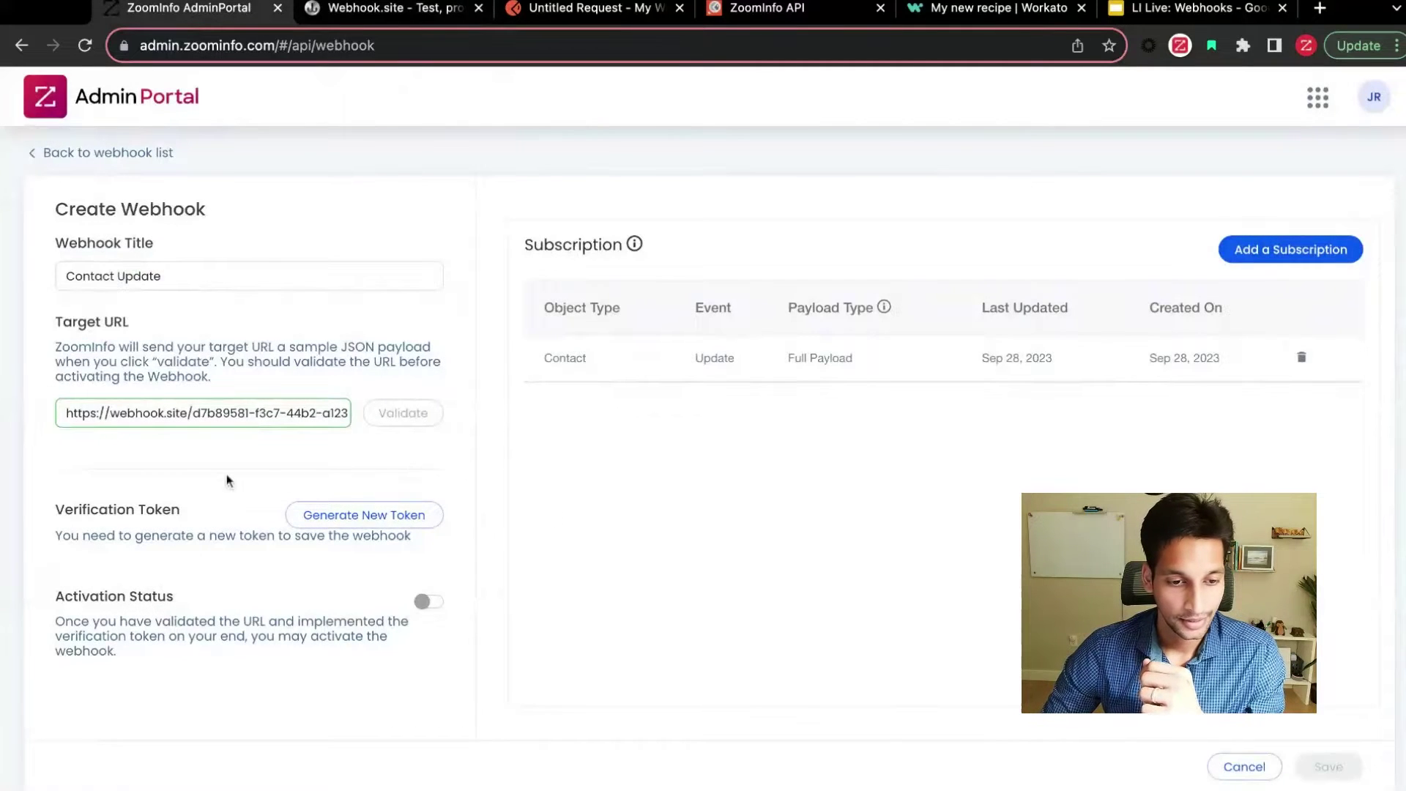
{"action": "left_click_drag", "start_coordinate": [92, 510], "coordinate": [60, 511]}
{"action": "triple_click", "coordinate": [60, 510]}
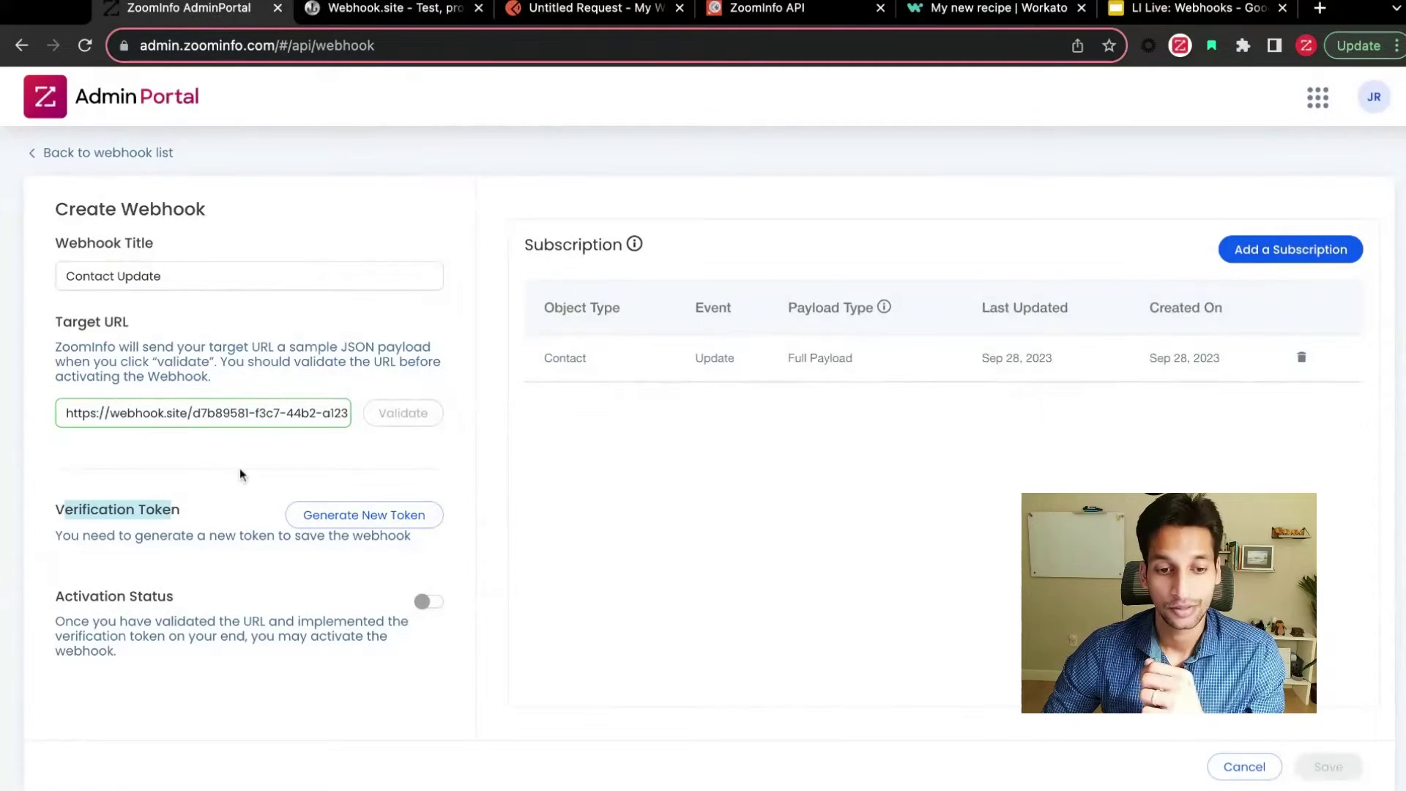
{"action": "left_click", "coordinate": [218, 507]}
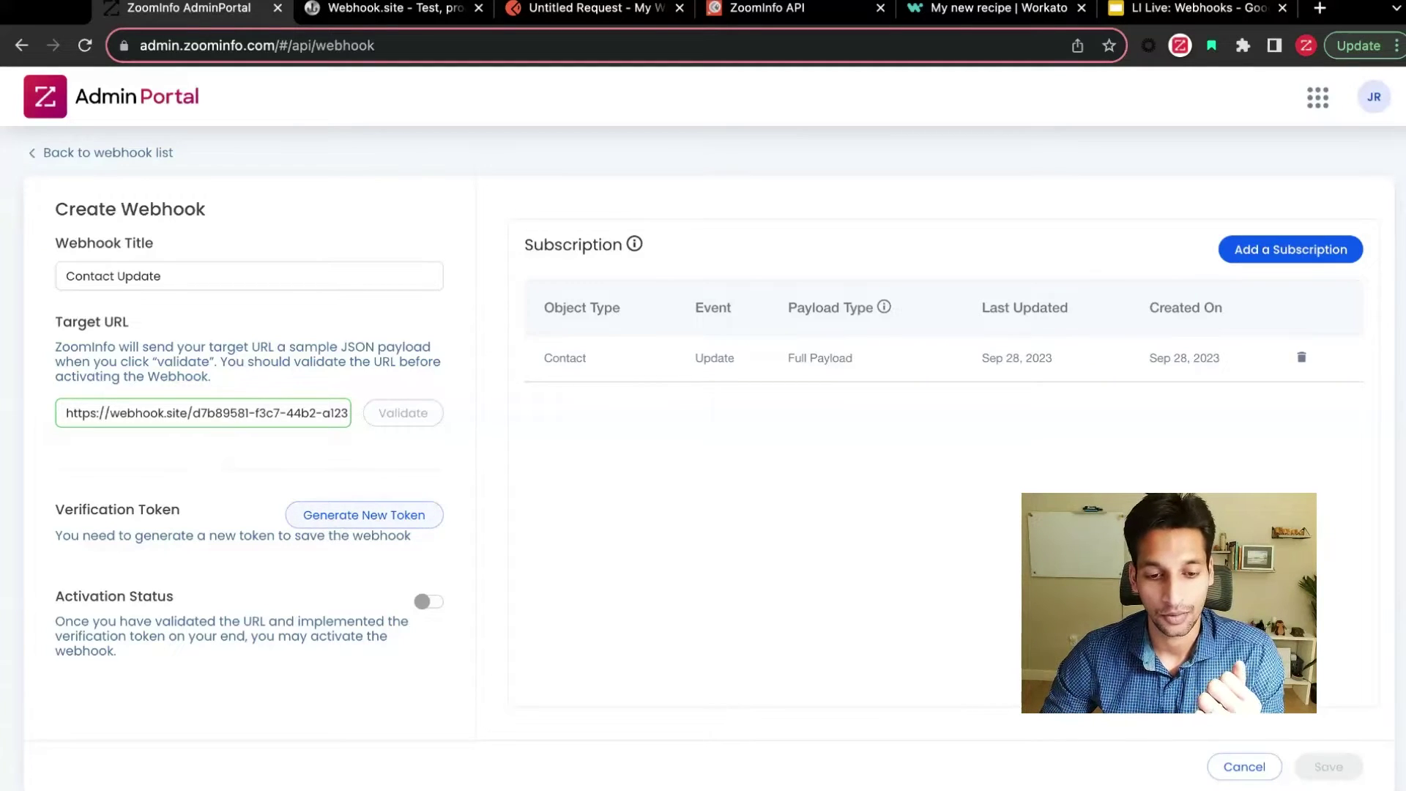
{"action": "left_click", "coordinate": [364, 515]}
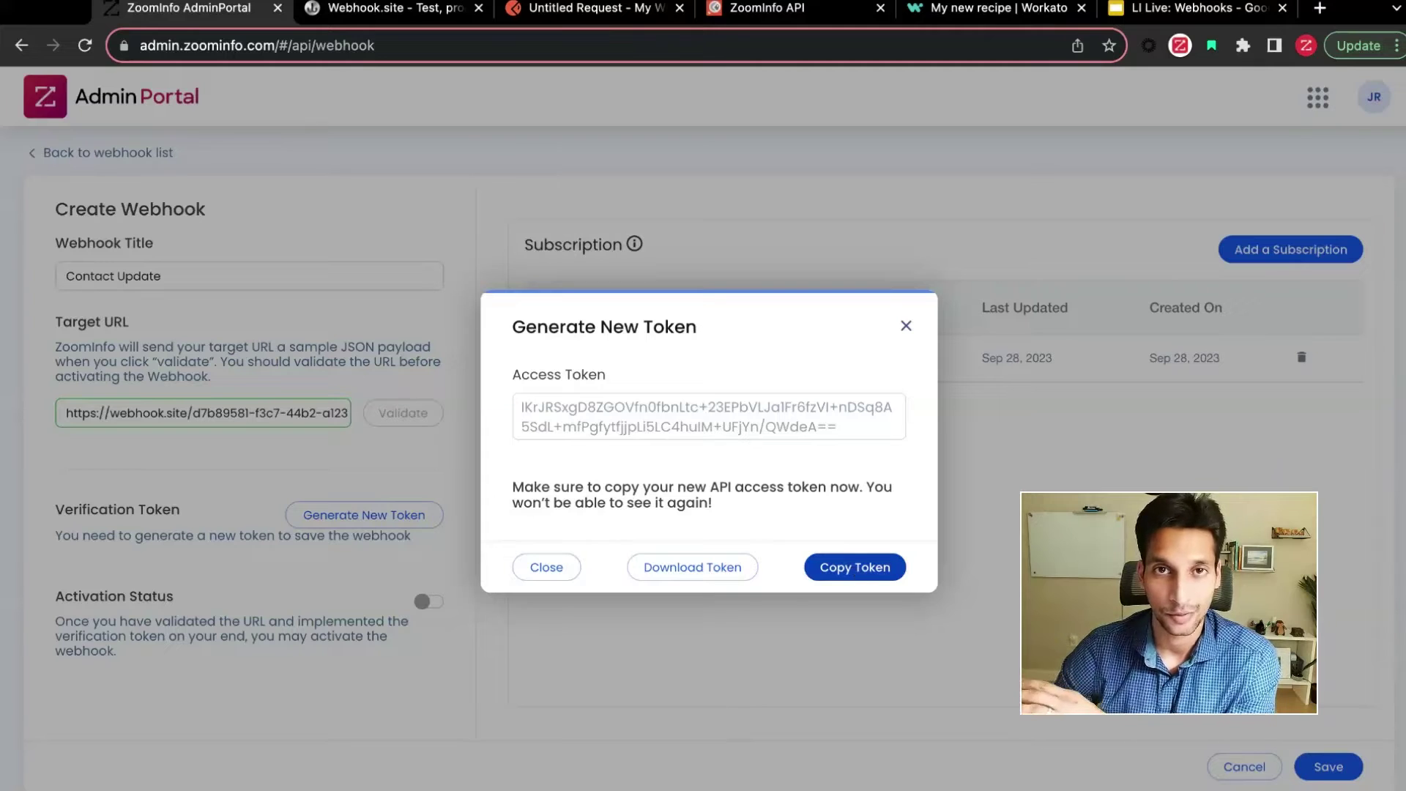
{"action": "left_click", "coordinate": [908, 327]}
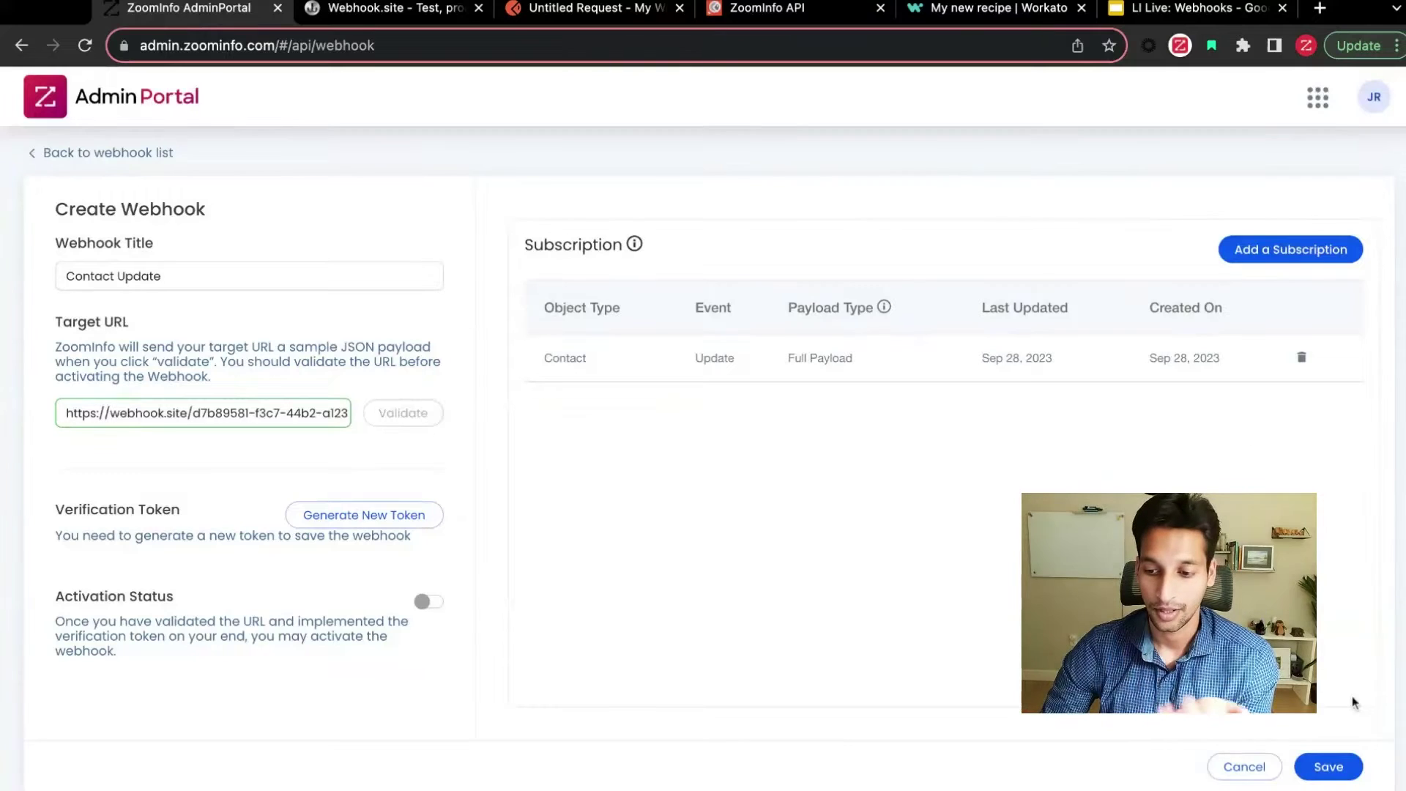
{"action": "left_click", "coordinate": [1329, 766]}
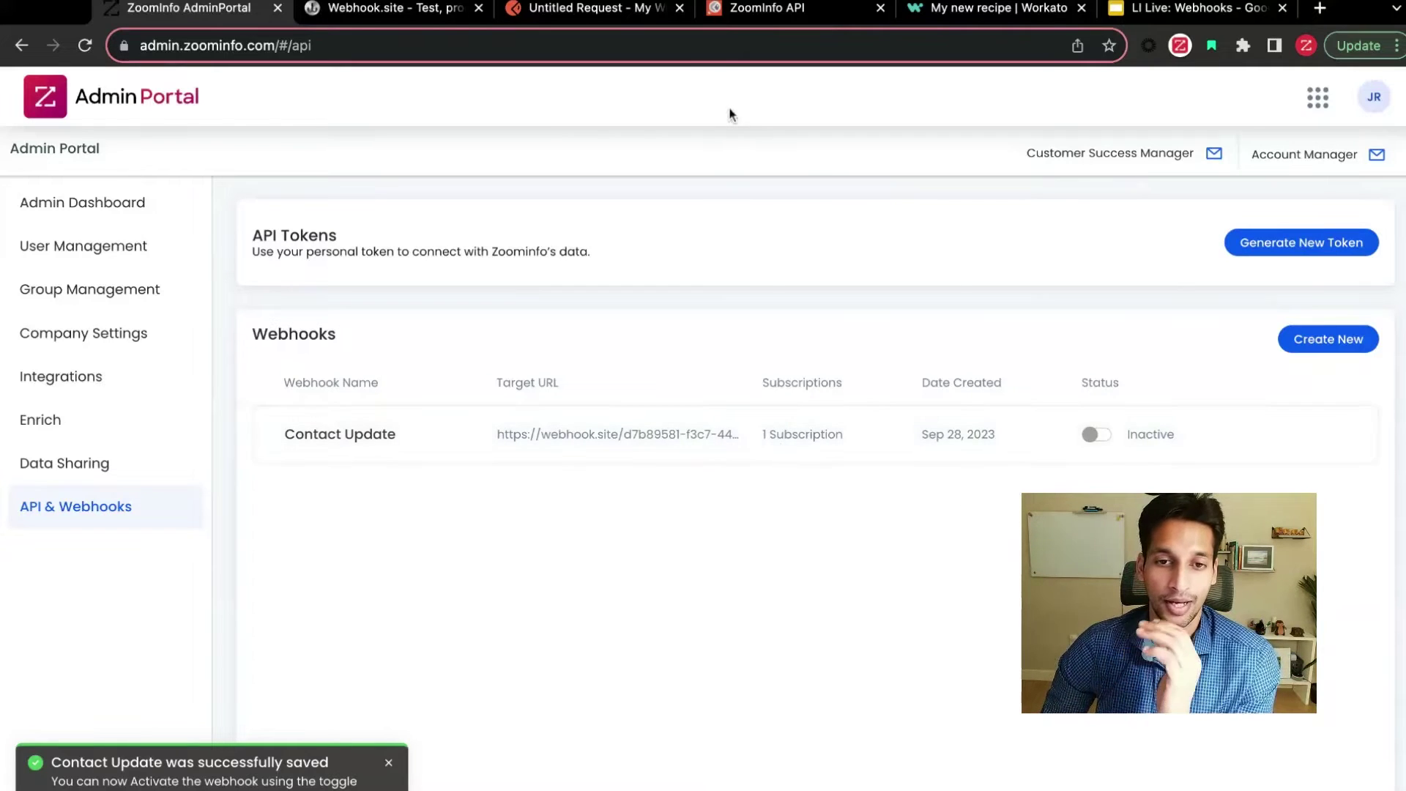
- Skim the ZoomInfo API docs overview, then open its API collection in Postman
{"action": "left_click", "coordinate": [758, 10]}
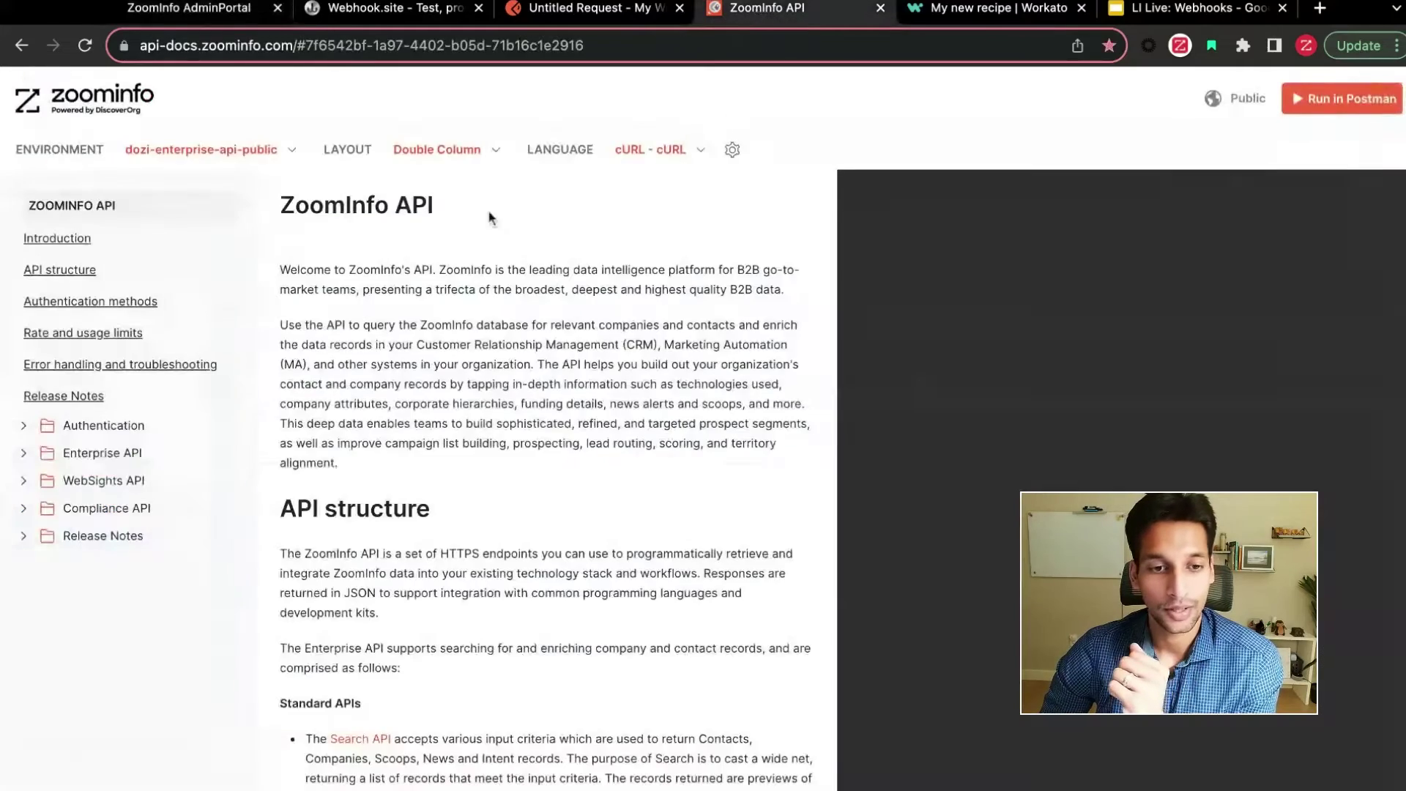
{"action": "scroll", "coordinate": [955, 414], "scroll_direction": "down", "scroll_amount": 2}
{"action": "scroll", "coordinate": [955, 414], "scroll_direction": "up", "scroll_amount": 2}
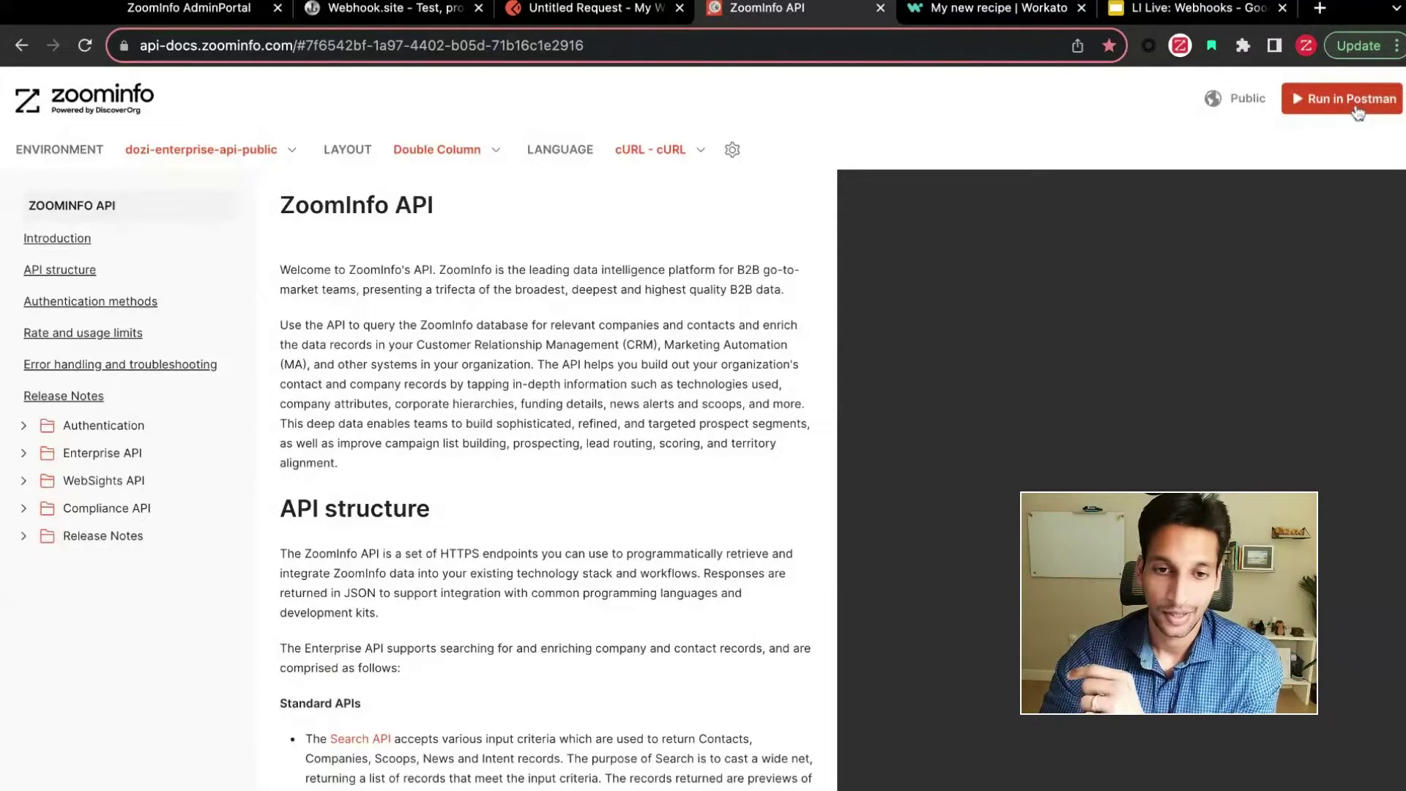
{"action": "left_click", "coordinate": [593, 8]}
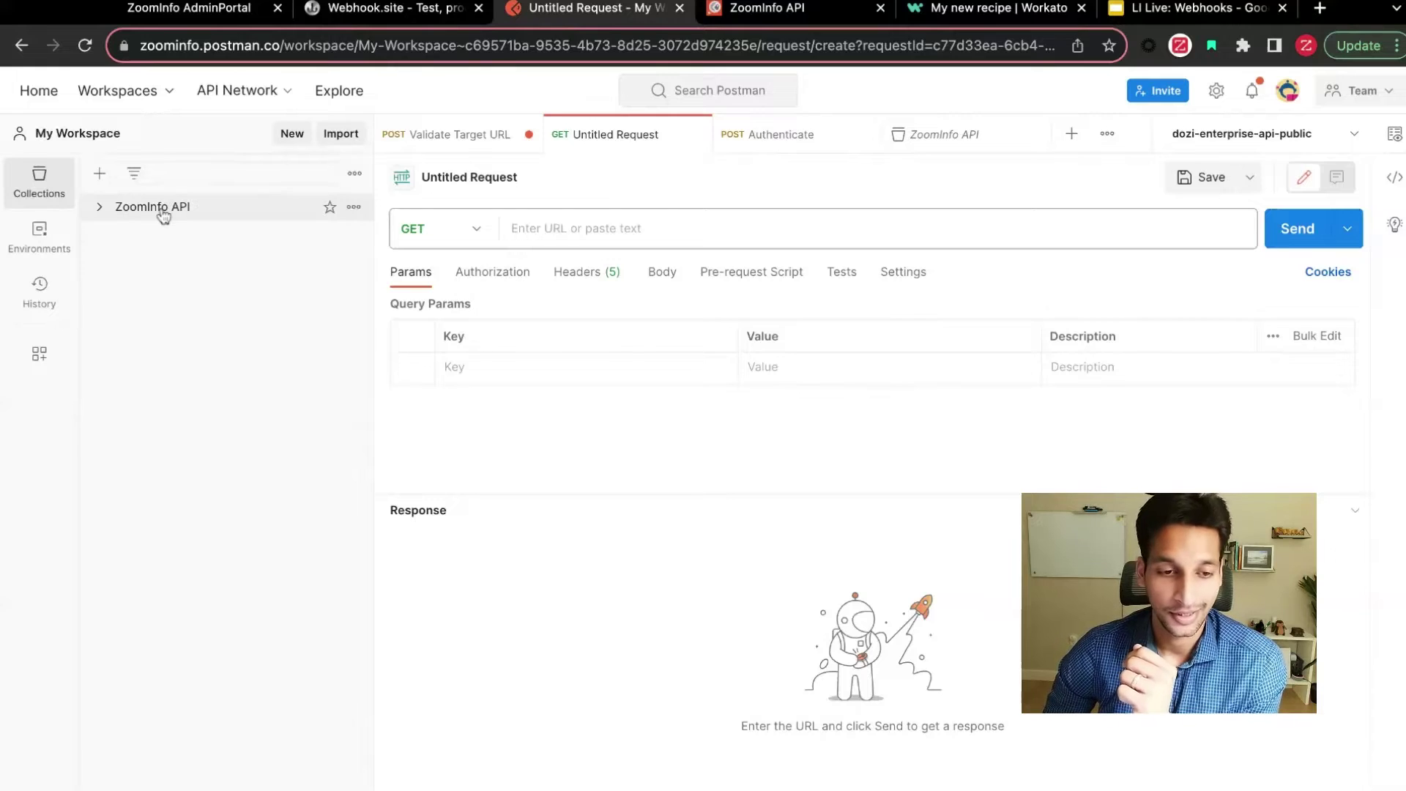
- Expand ZoomInfo API, Authentication, Enterprise API, Scaling APIs and Monitoring API/Webhooks folders
{"action": "left_click", "coordinate": [99, 209]}
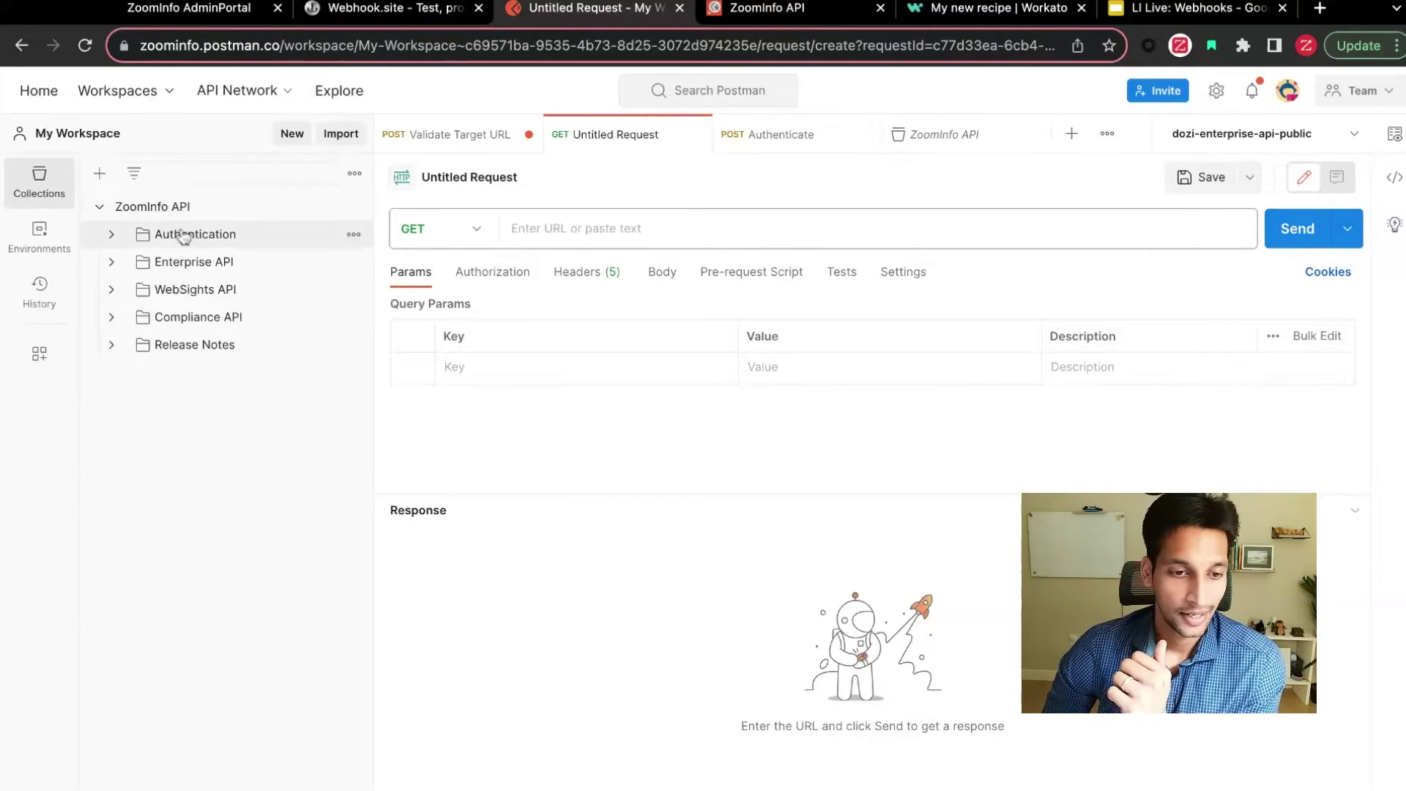
{"action": "left_click", "coordinate": [114, 236]}
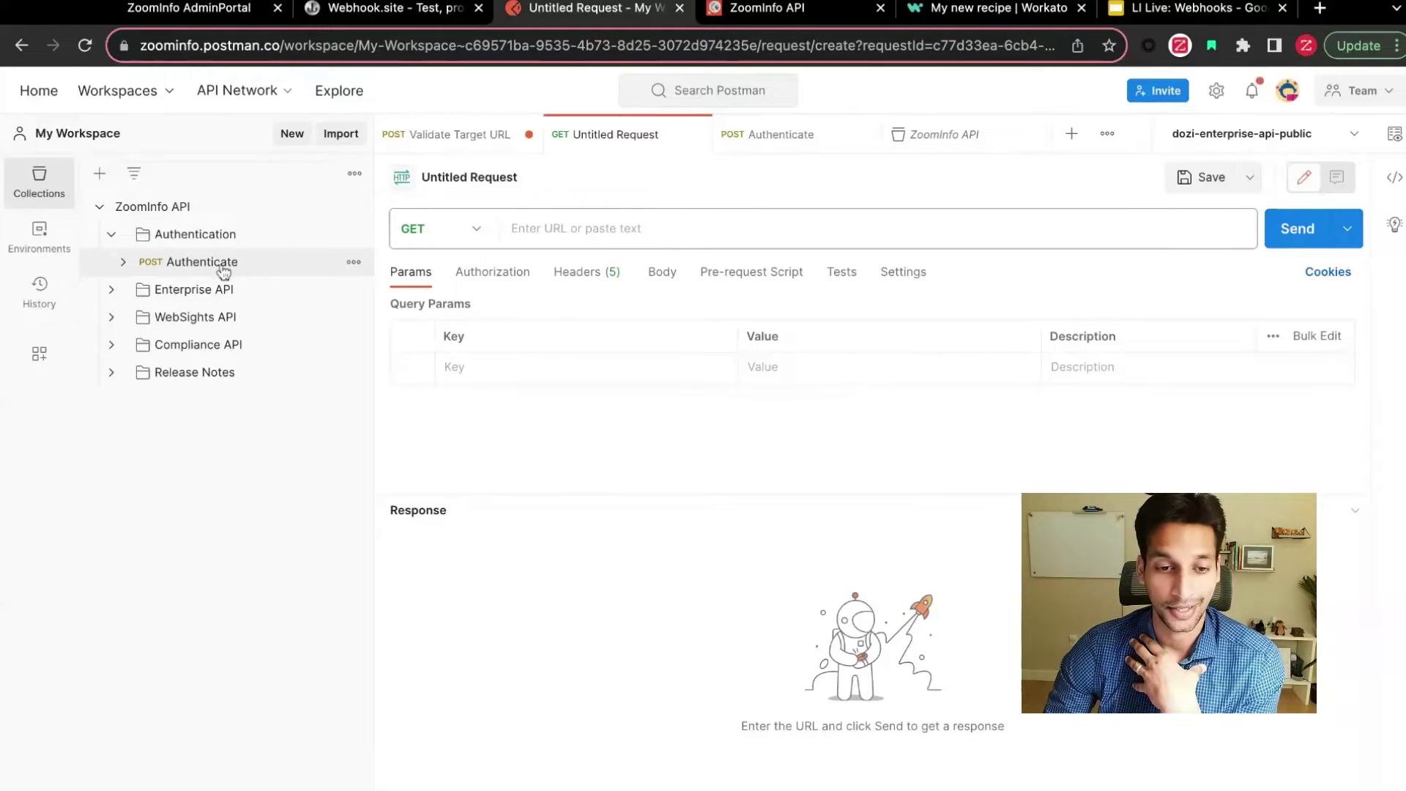
{"action": "left_click", "coordinate": [112, 291]}
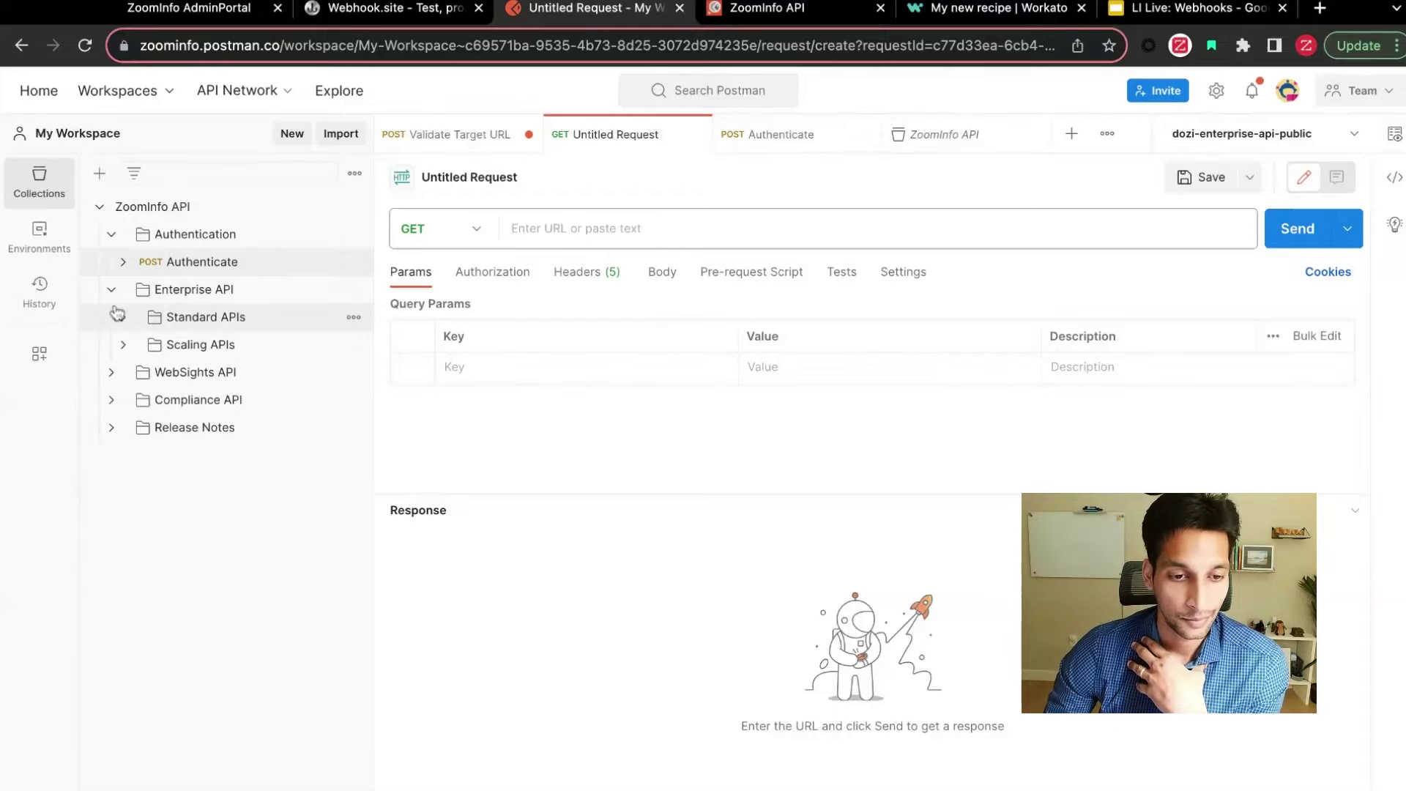
{"action": "left_click", "coordinate": [124, 346]}
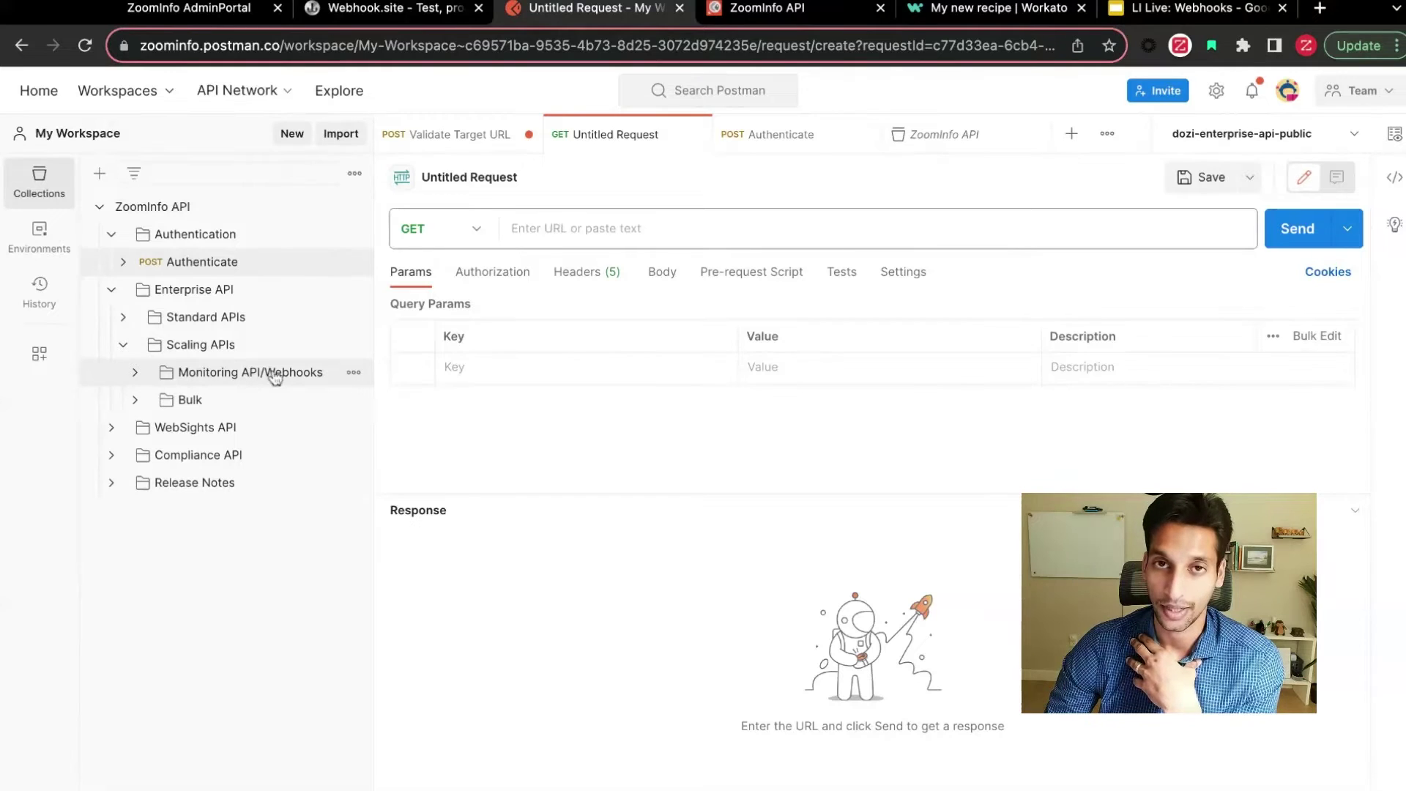
{"action": "left_click", "coordinate": [135, 373]}
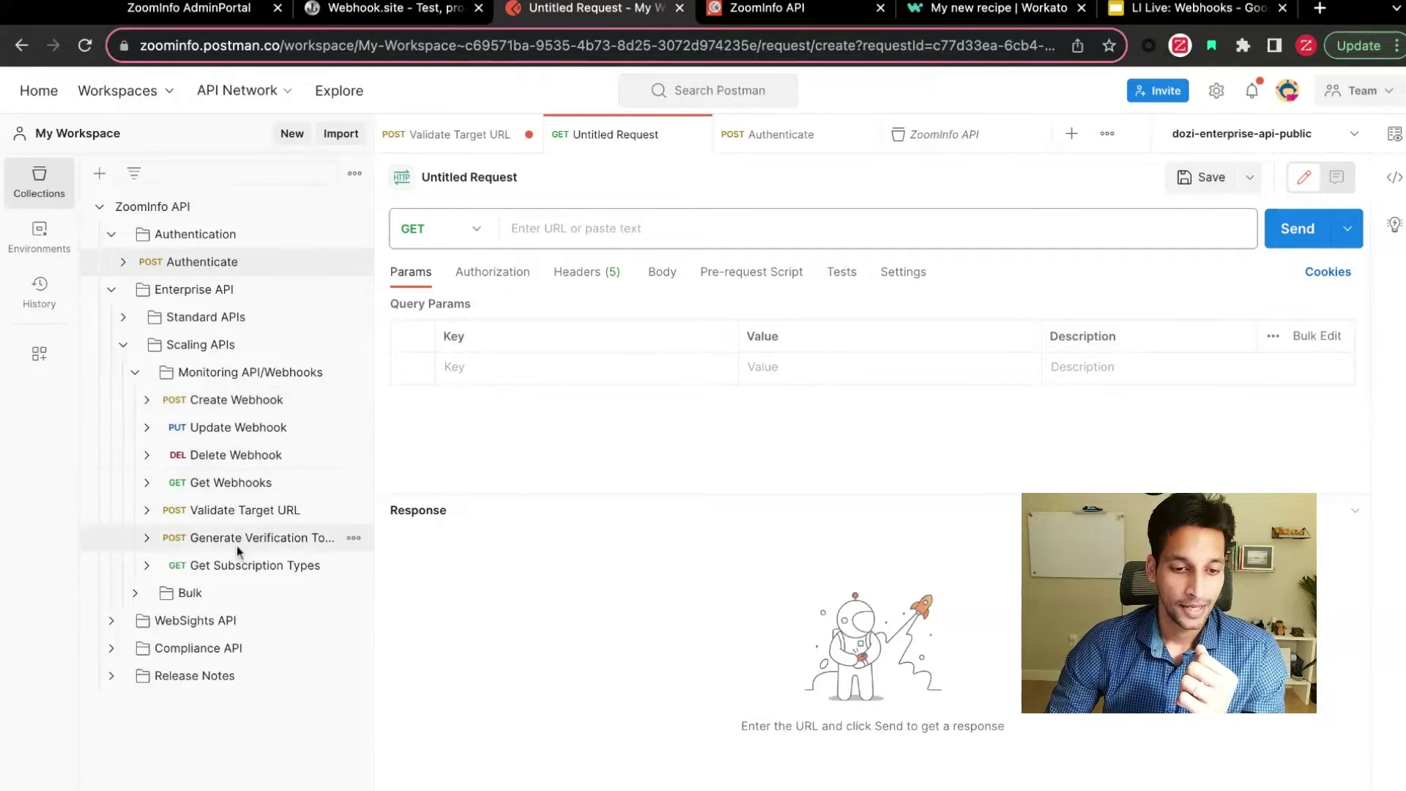
- Send Get Webhooks, note Contact Update has enabled: false, and copy its id 395127998
{"action": "left_click", "coordinate": [241, 484]}
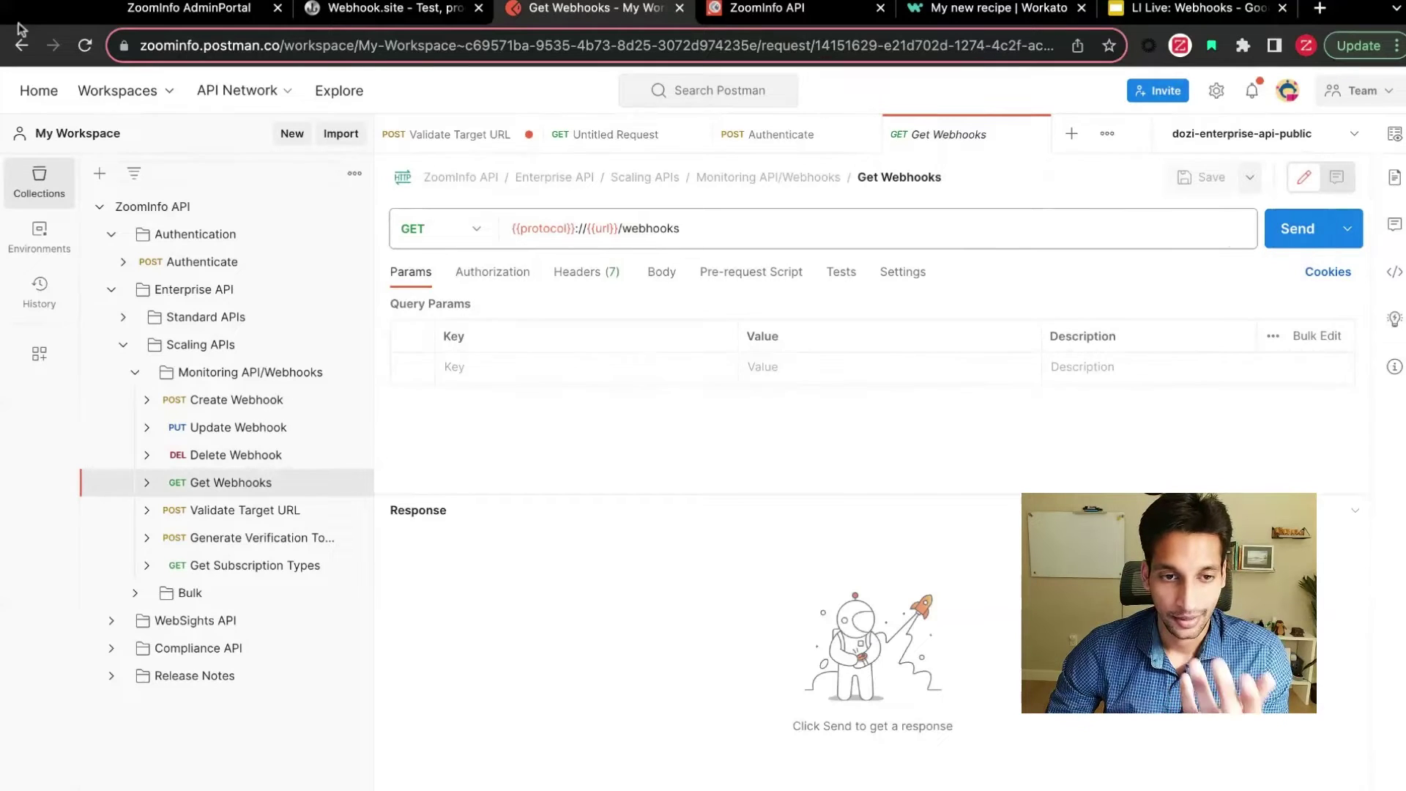
{"action": "left_click", "coordinate": [1298, 230]}
{"action": "left_click_drag", "start_coordinate": [750, 496], "coordinate": [751, 380]}
{"action": "left_click_drag", "start_coordinate": [595, 527], "coordinate": [714, 527]}
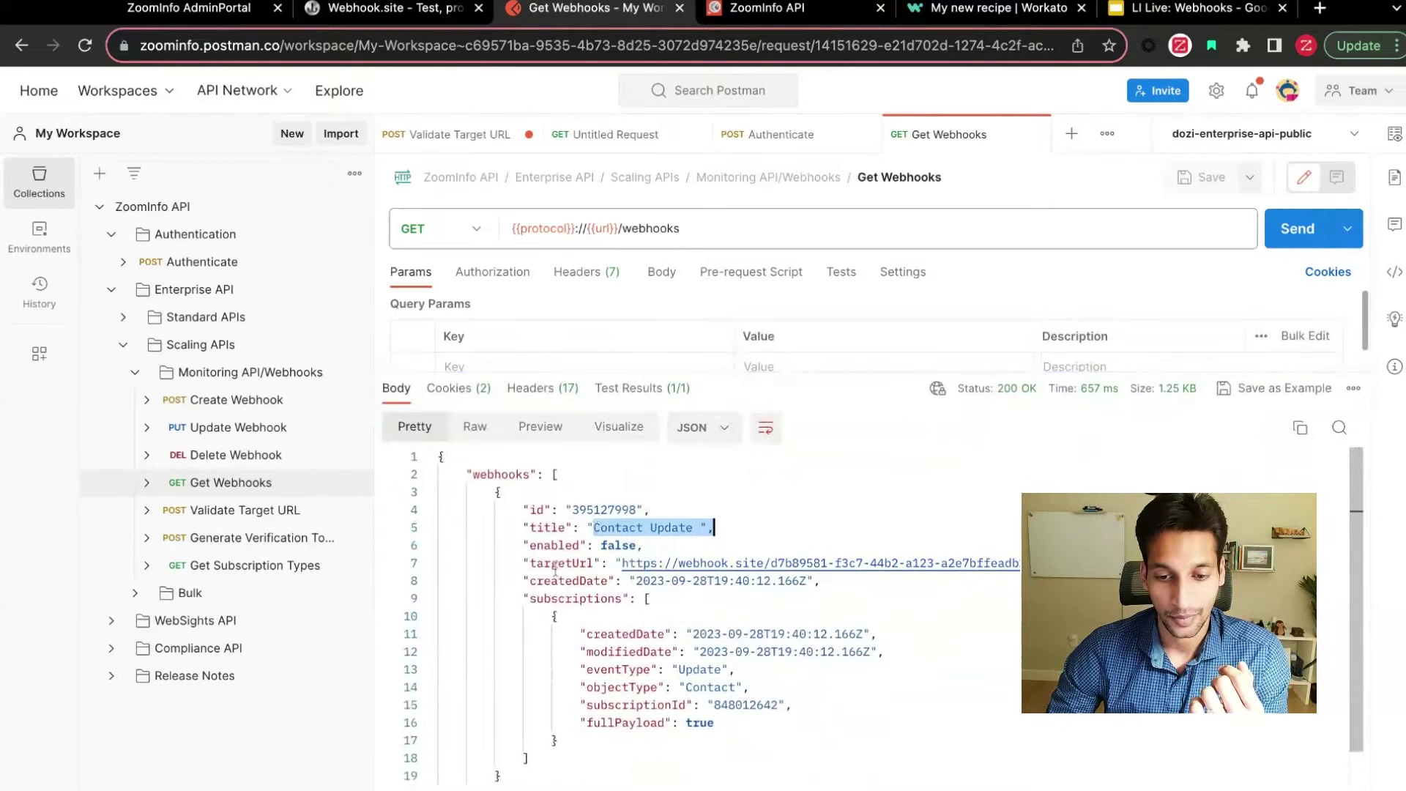
{"action": "left_click_drag", "start_coordinate": [529, 544], "coordinate": [643, 545]}
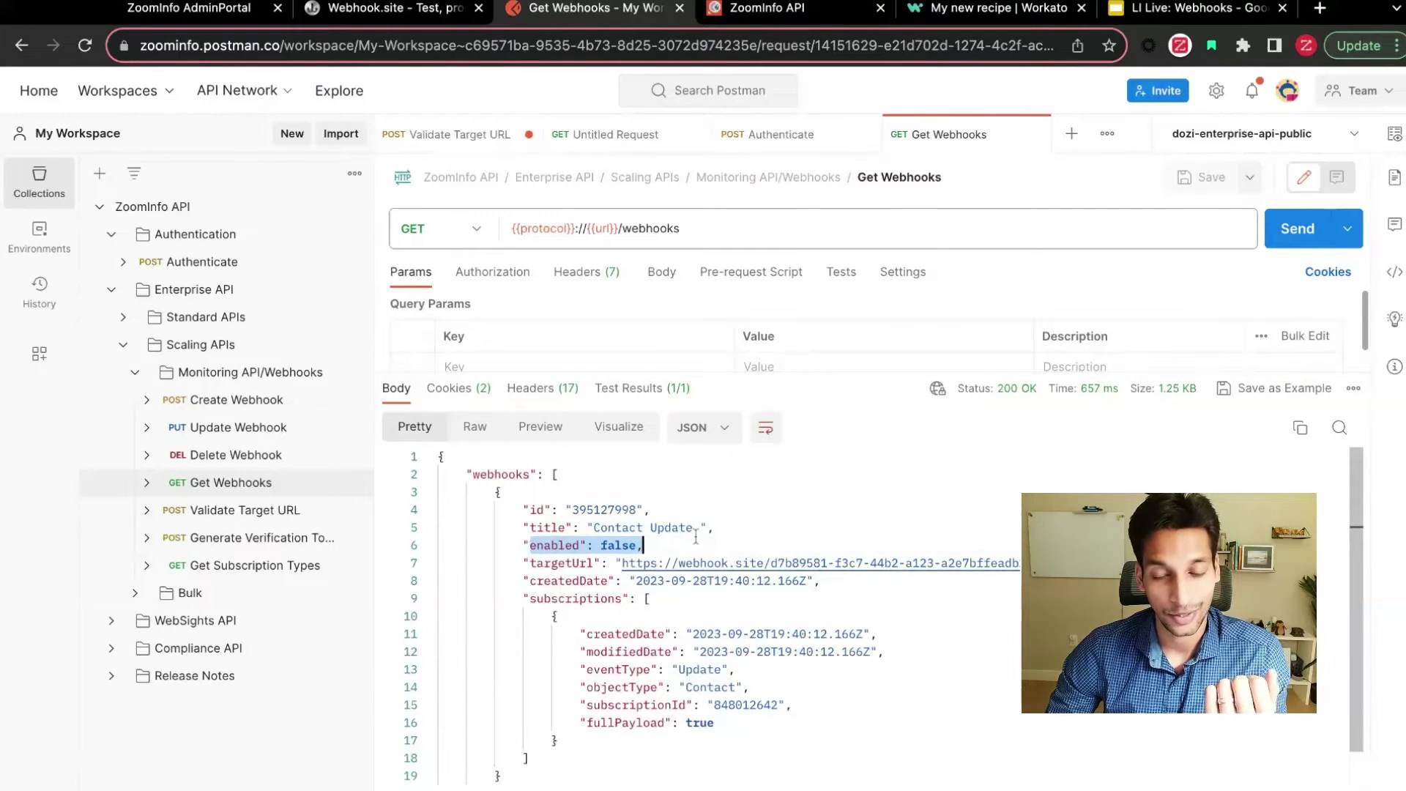
{"action": "double_click", "coordinate": [594, 509]}
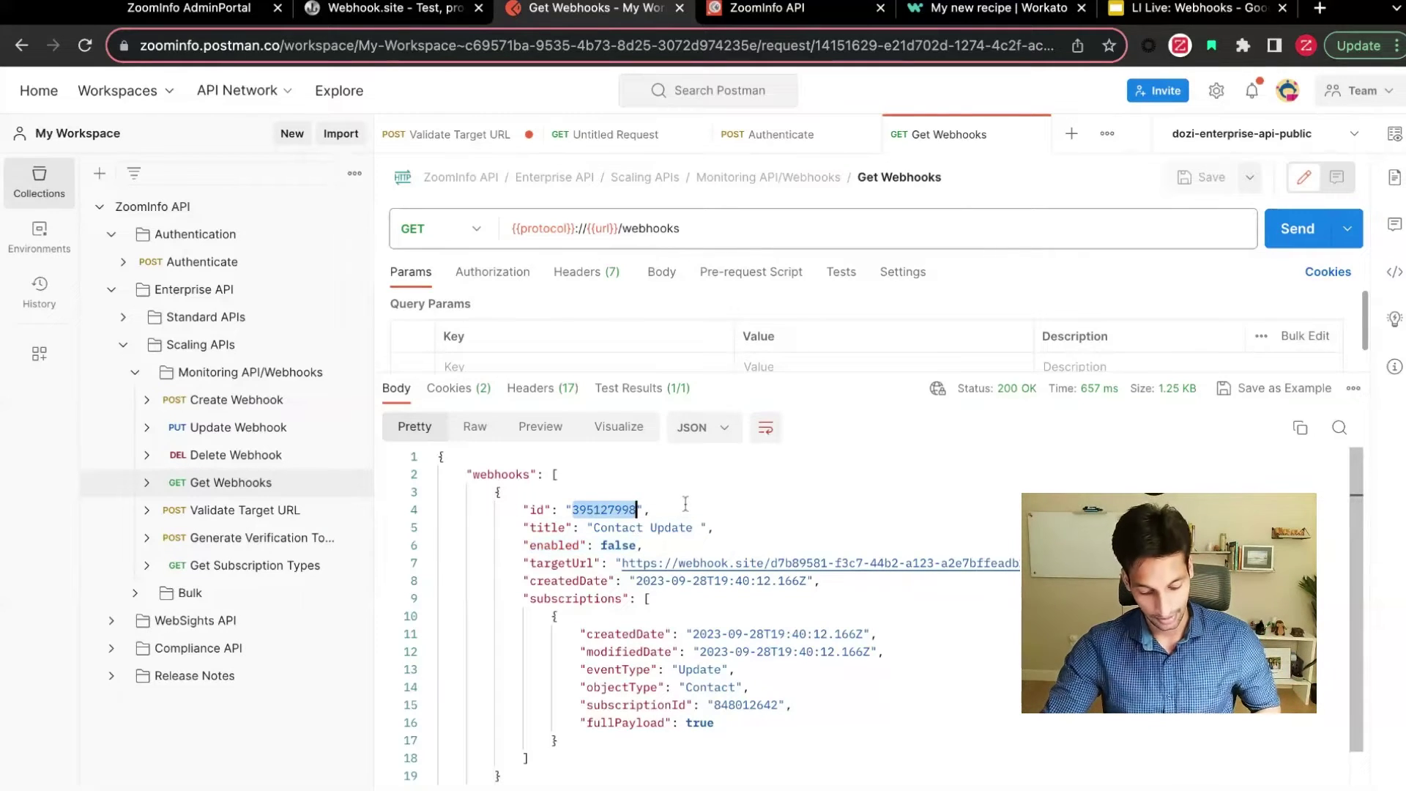
{"action": "key", "text": "super+c"}
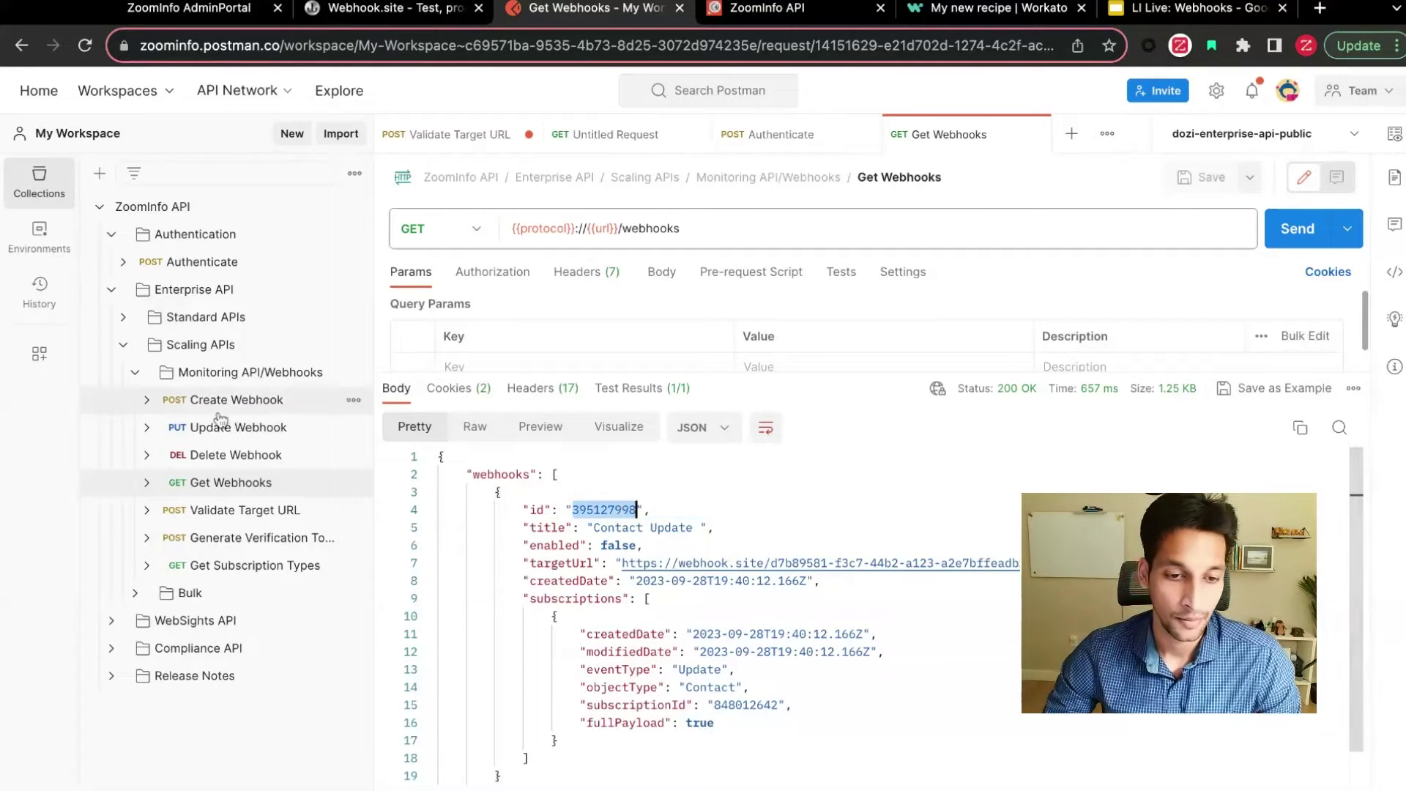
- In Update Webhook, paste id 395127998 into the URL and trim the body to enabled: true
{"action": "left_click", "coordinate": [234, 430]}
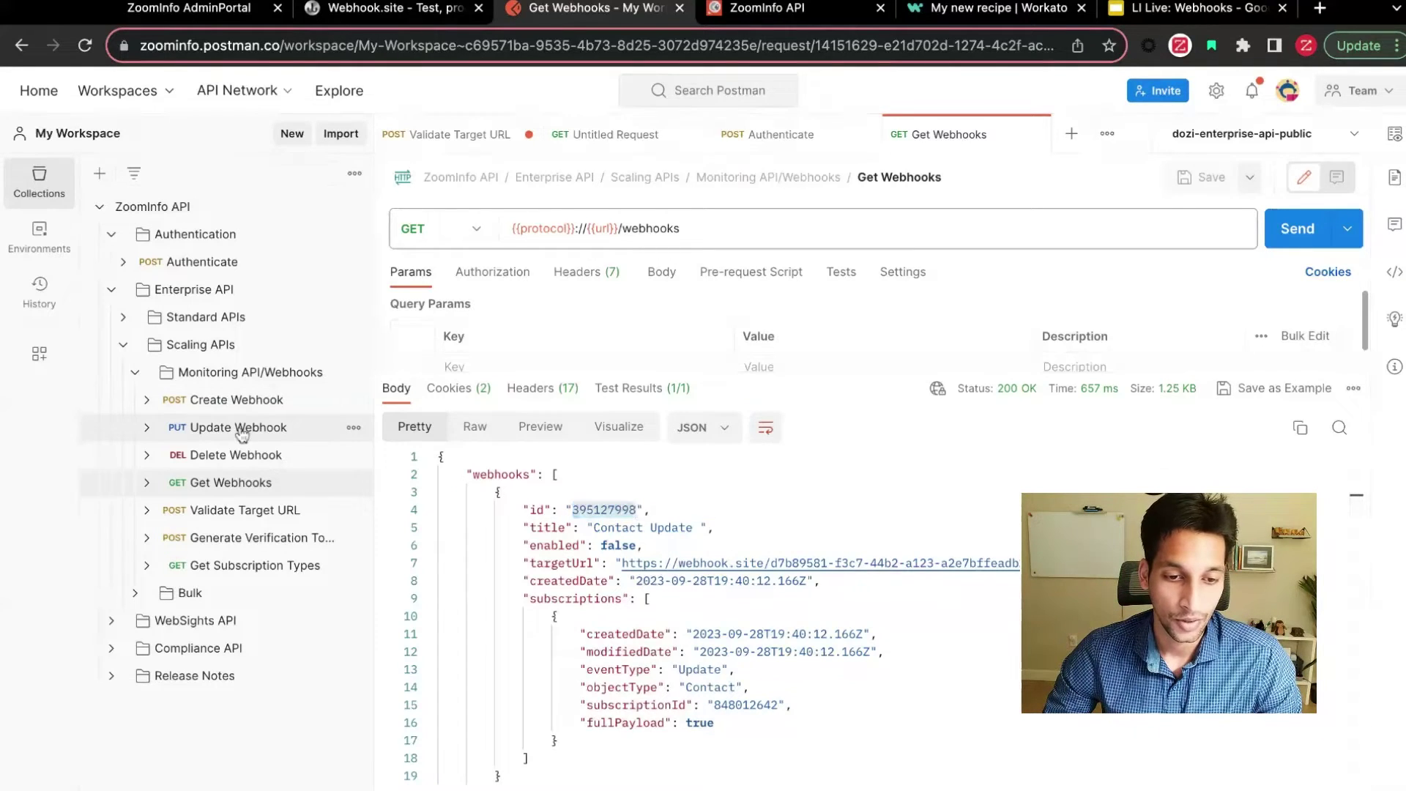
{"action": "double_click", "coordinate": [722, 228]}
{"action": "key", "text": "super+v"}
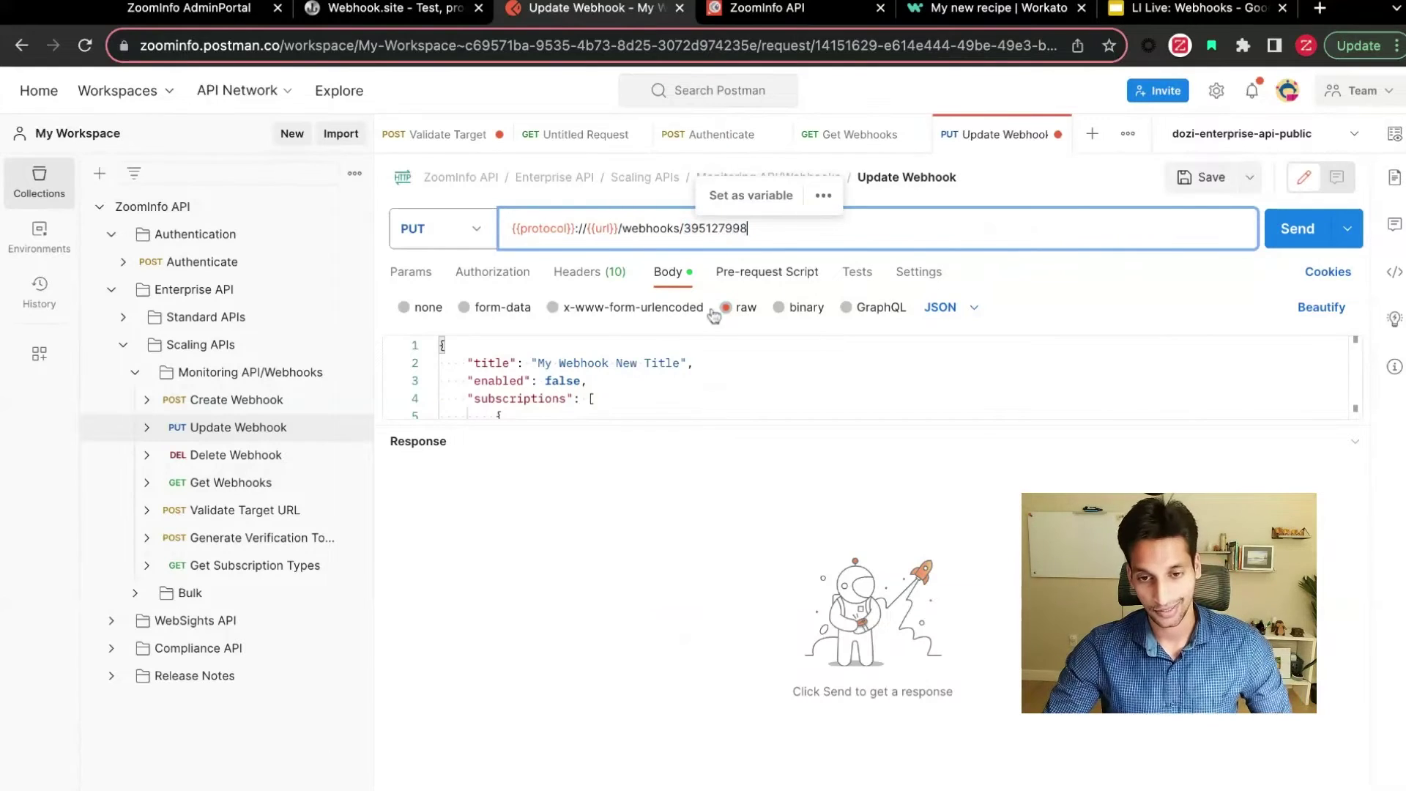
{"action": "left_click_drag", "start_coordinate": [533, 422], "coordinate": [533, 555]}
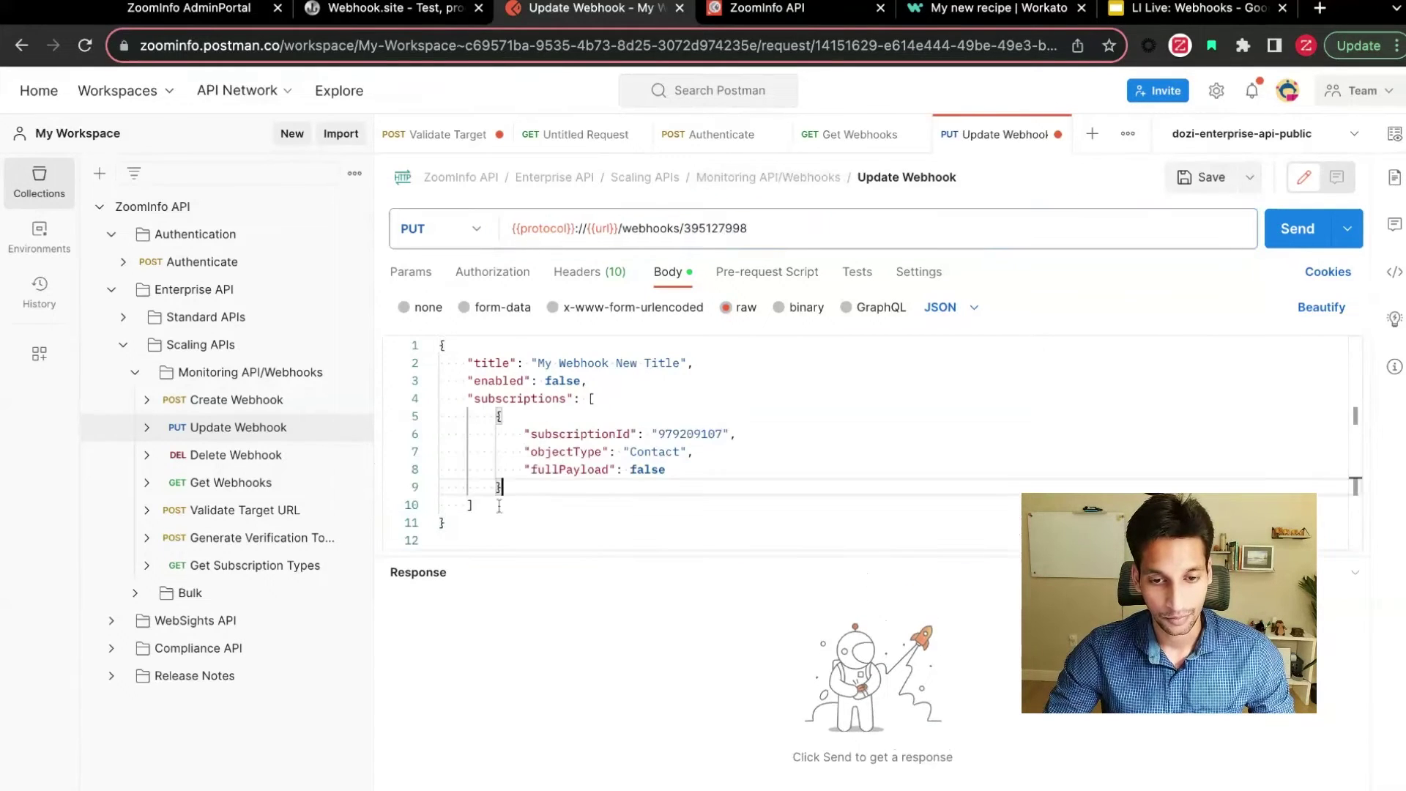
{"action": "left_click_drag", "start_coordinate": [495, 508], "coordinate": [424, 401]}
{"action": "key", "text": "BackSpace"}
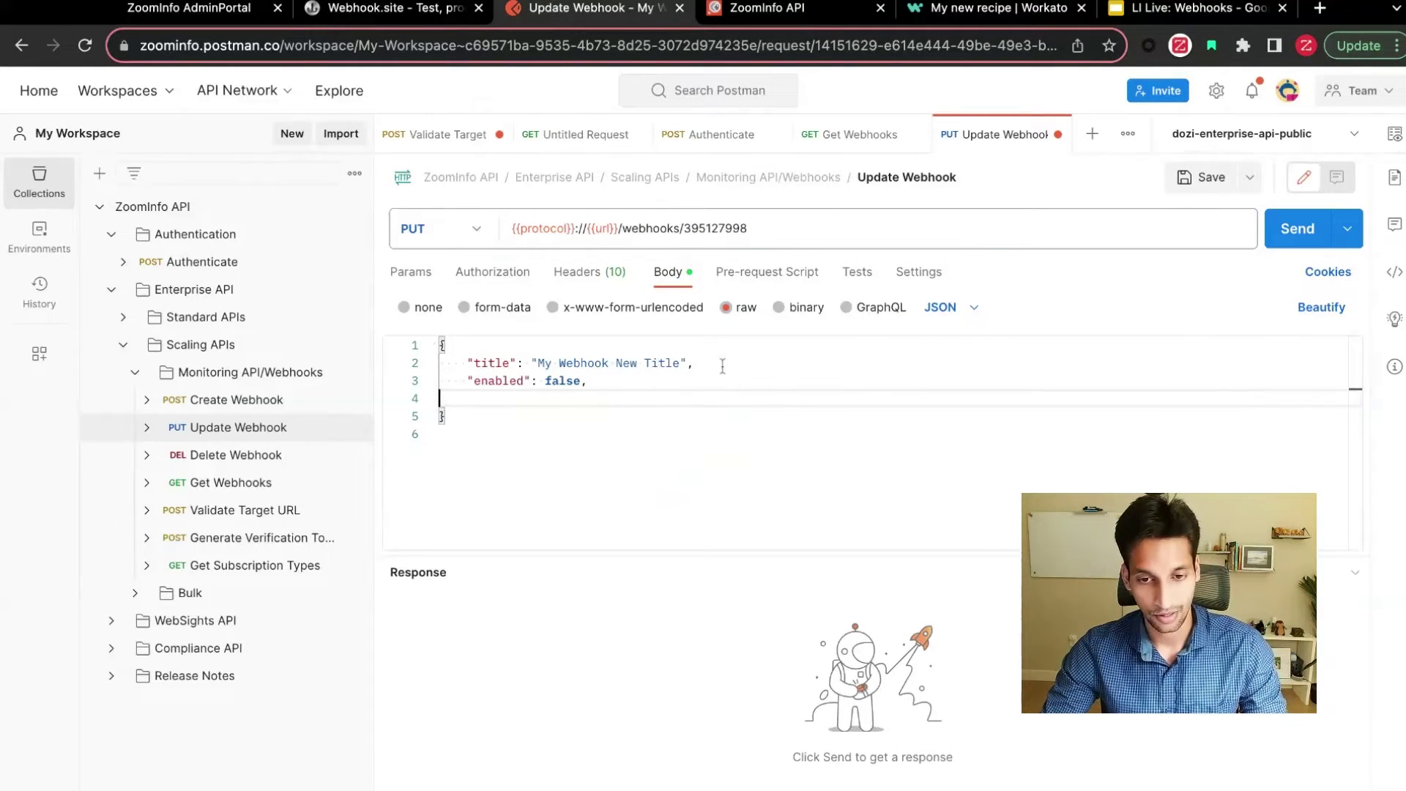
{"action": "left_click_drag", "start_coordinate": [694, 363], "coordinate": [439, 362]}
{"action": "key", "text": "BackSpace"}
{"action": "left_click", "coordinate": [593, 380]}
{"action": "key", "text": "BackSpace"}
{"action": "double_click", "coordinate": [565, 382]}
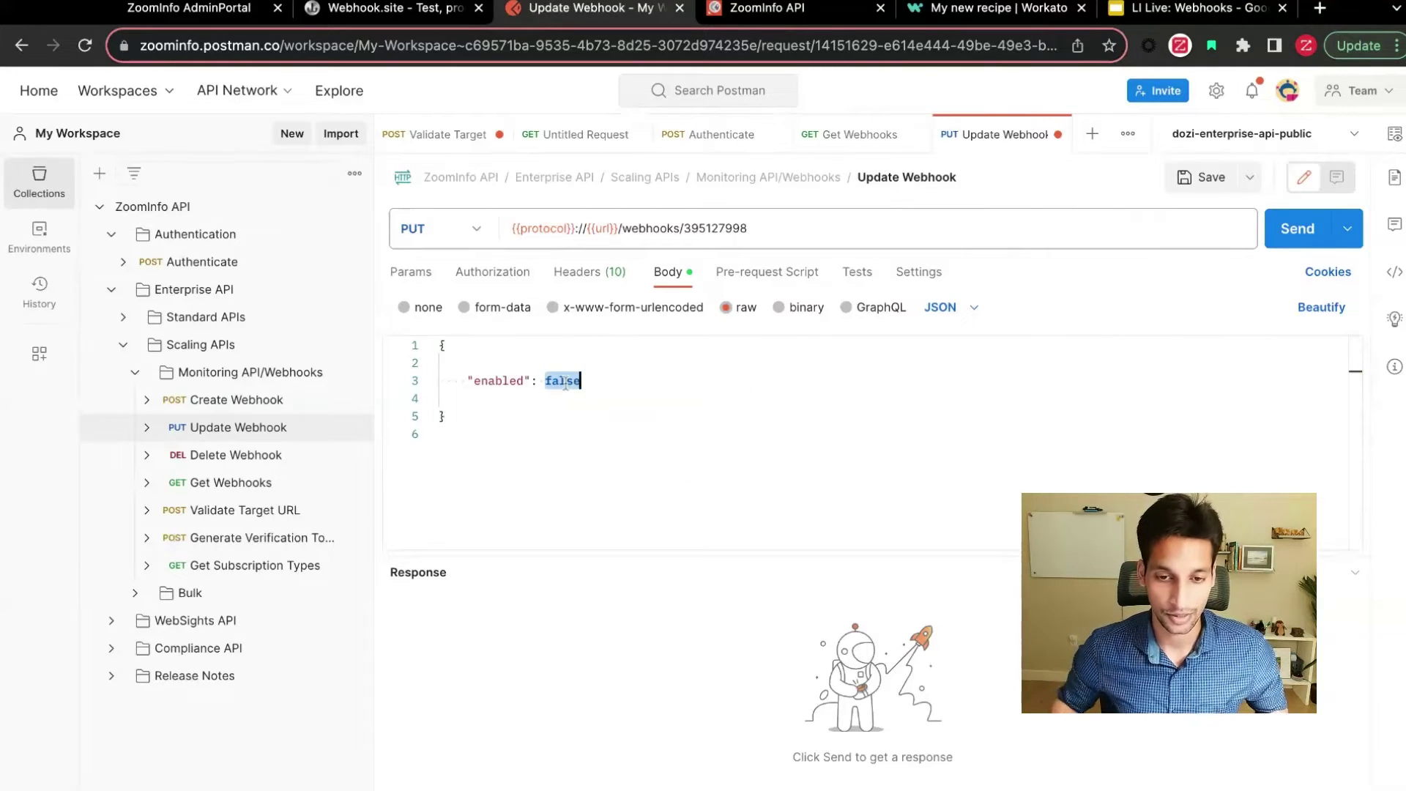
{"action": "type", "text": "true"}
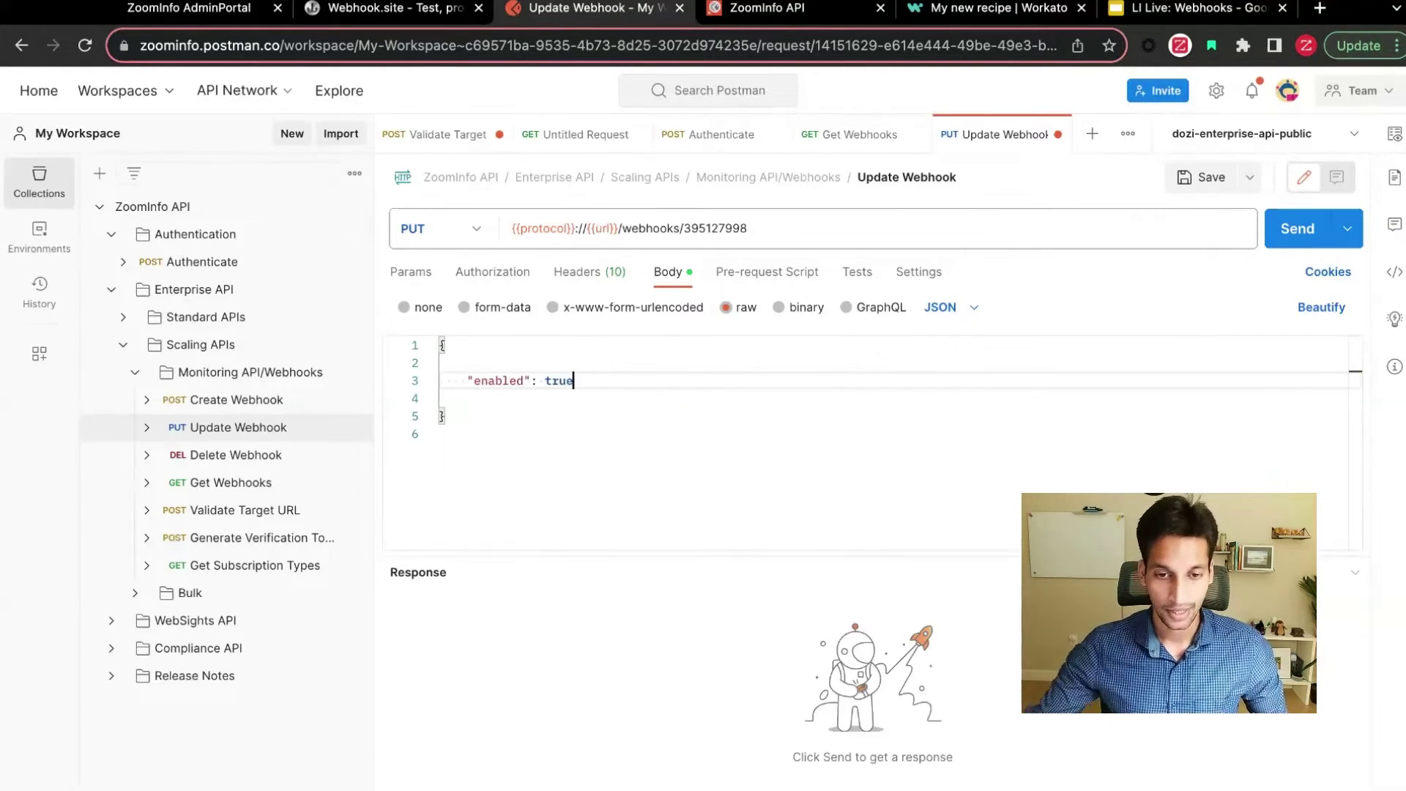
- Send the update, confirm enabled: true via Get Webhooks, and open Validate Target URL
{"action": "left_click", "coordinate": [1296, 229]}
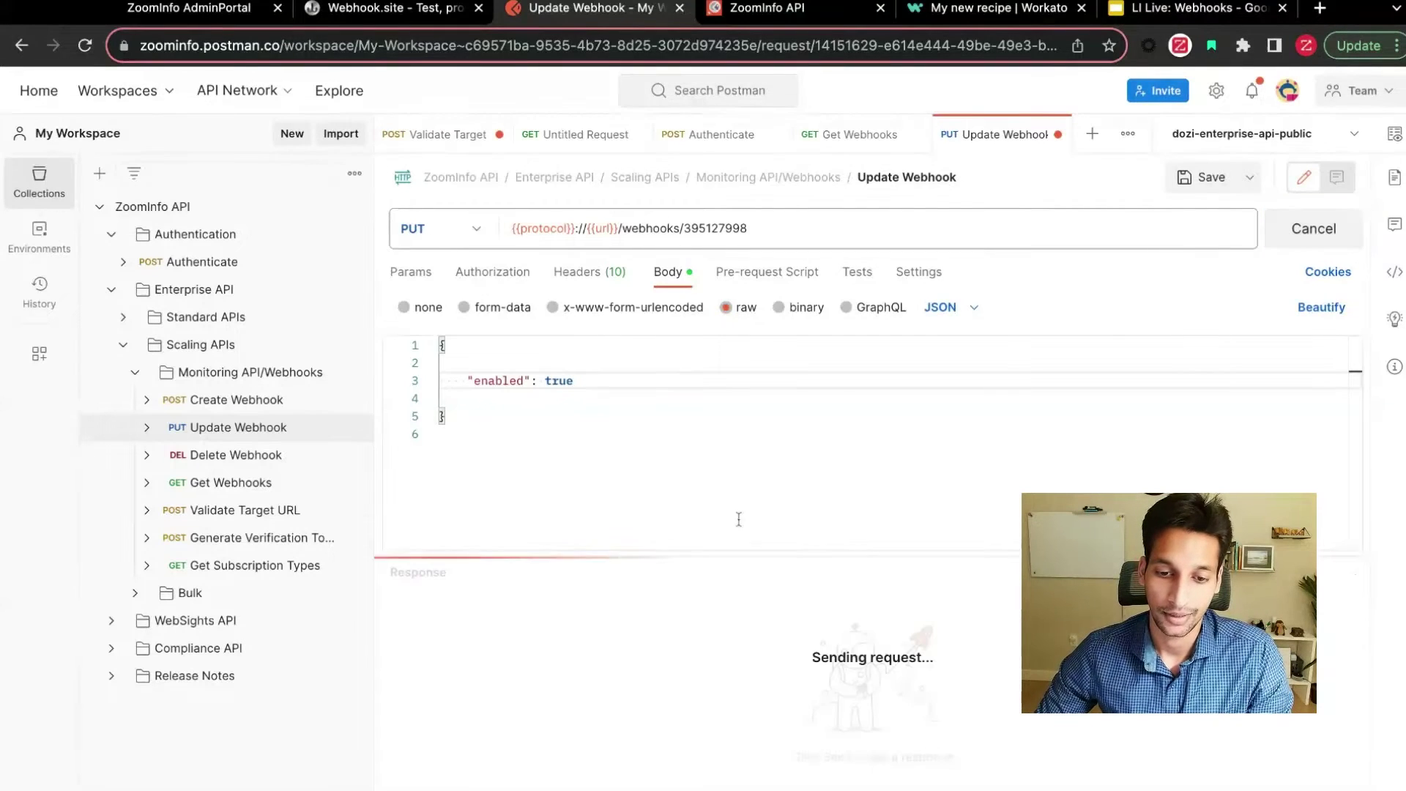
{"action": "left_click_drag", "start_coordinate": [660, 556], "coordinate": [660, 366]}
{"action": "left_click_drag", "start_coordinate": [580, 505], "coordinate": [459, 507]}
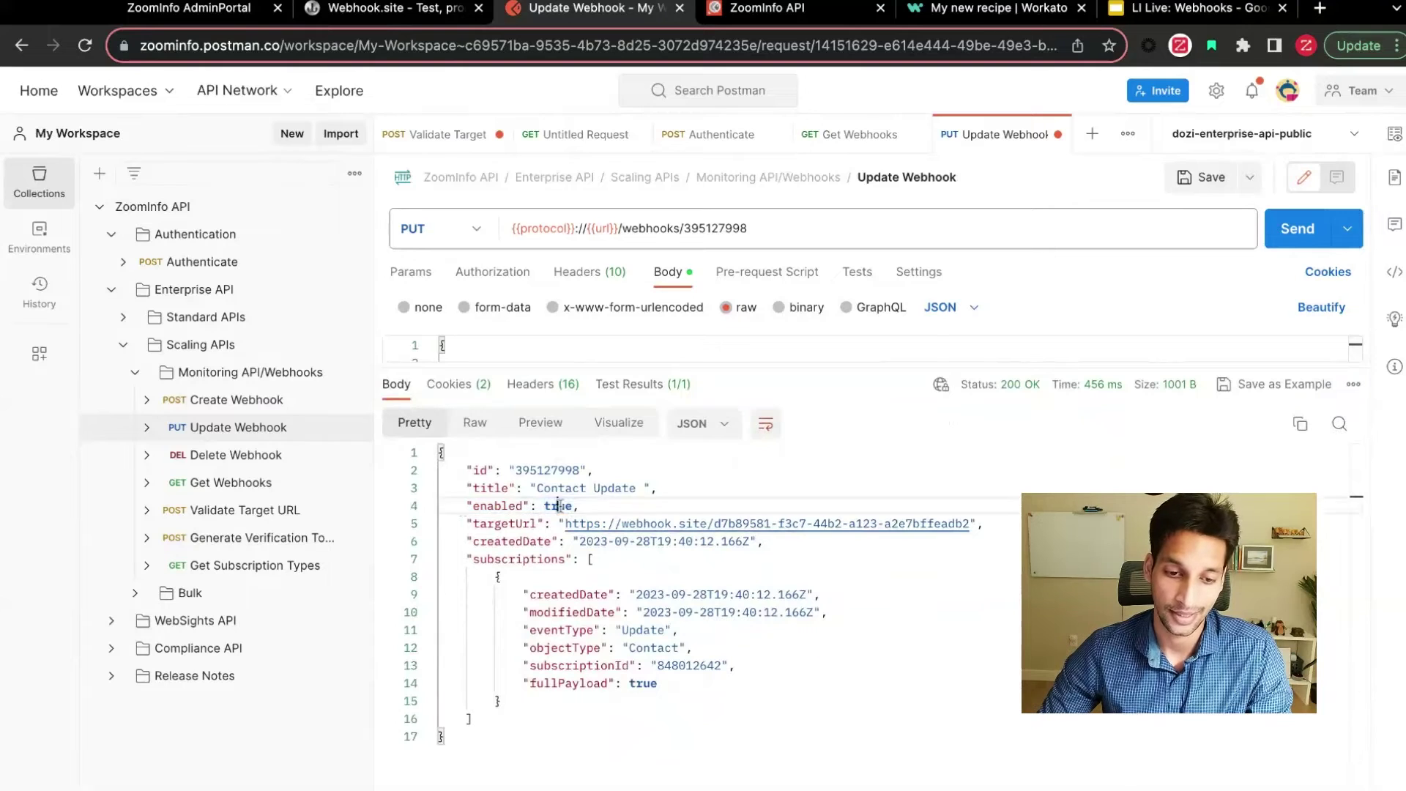
{"action": "left_click", "coordinate": [196, 482]}
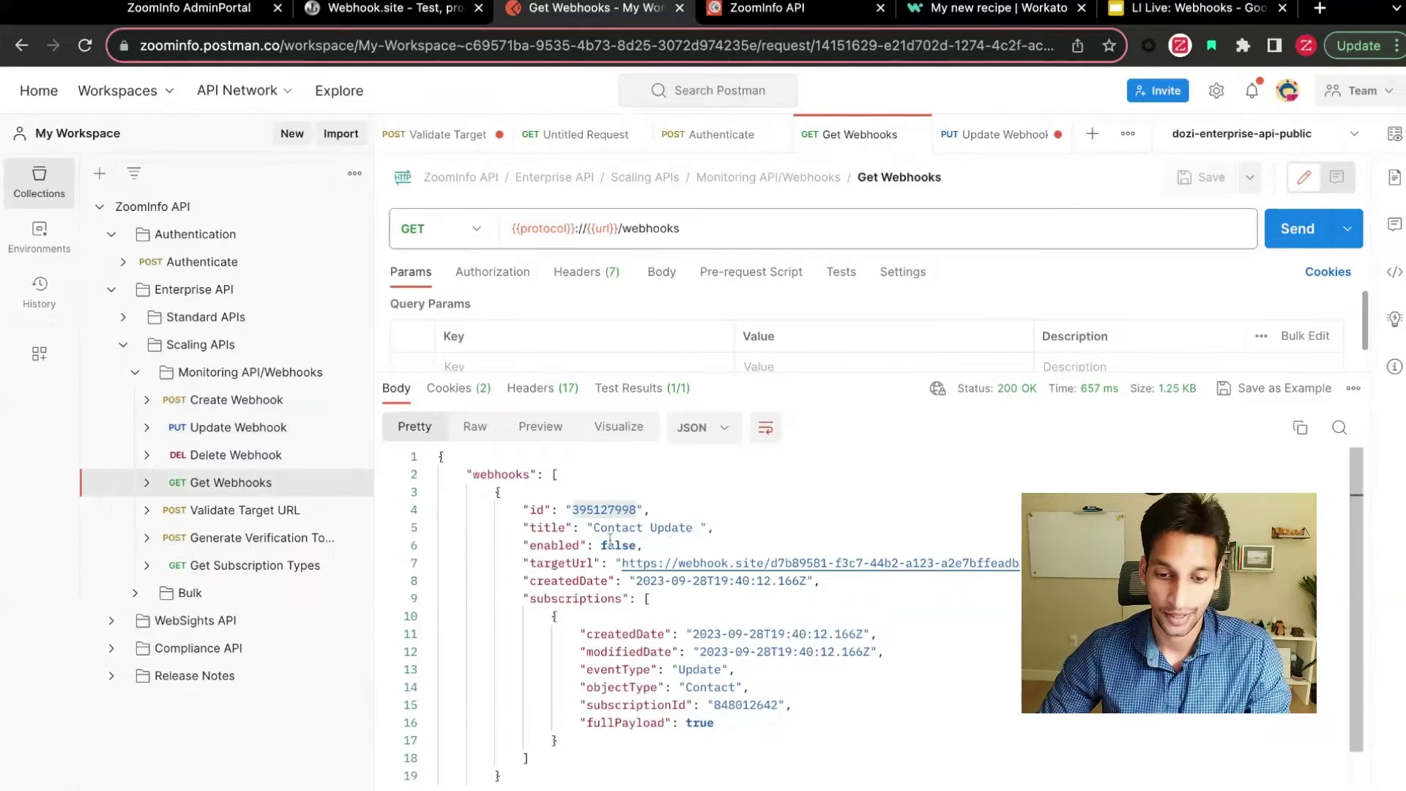
{"action": "double_click", "coordinate": [618, 545]}
{"action": "left_click", "coordinate": [1298, 229]}
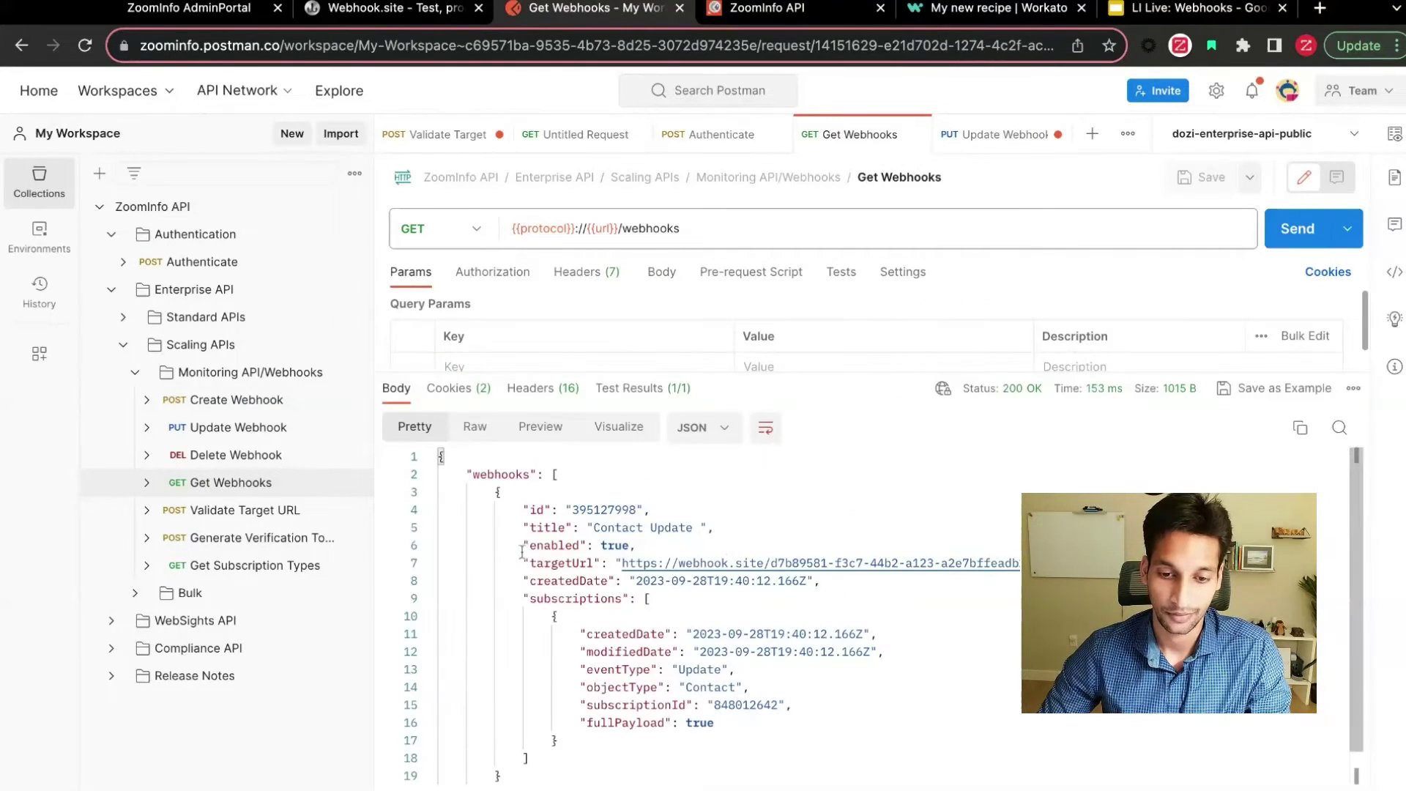
{"action": "left_click_drag", "start_coordinate": [522, 544], "coordinate": [630, 545]}
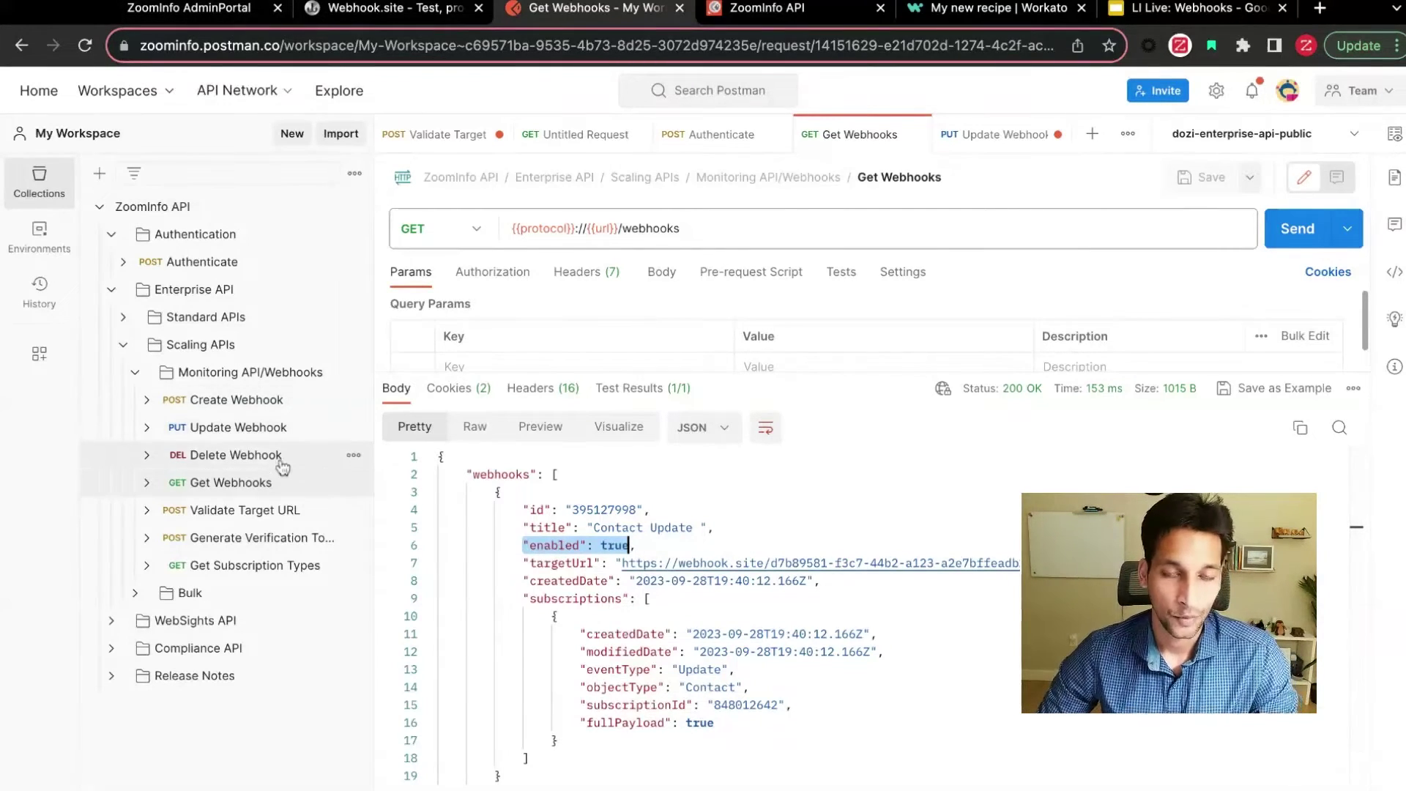
{"action": "left_click", "coordinate": [246, 514]}
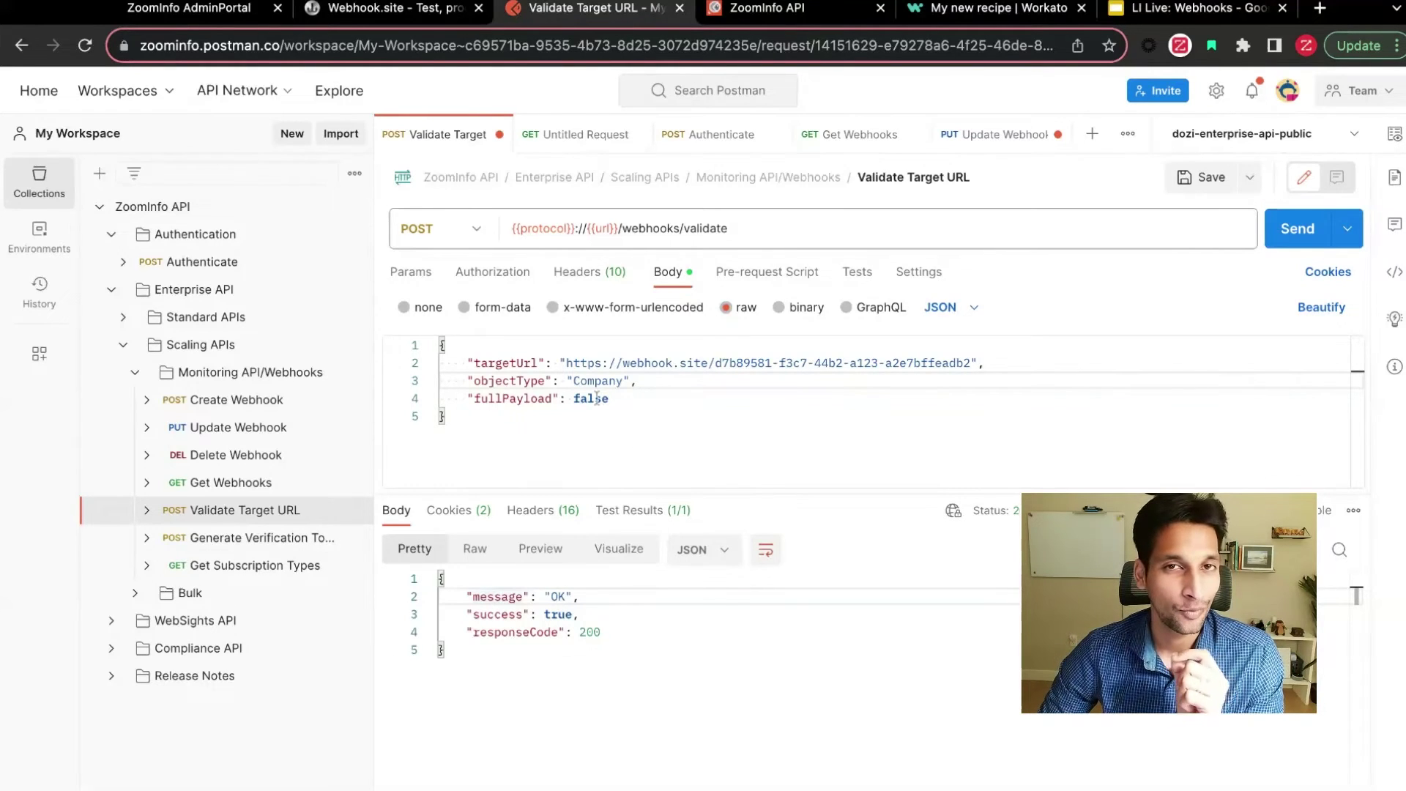
{"action": "left_click", "coordinate": [233, 14]}
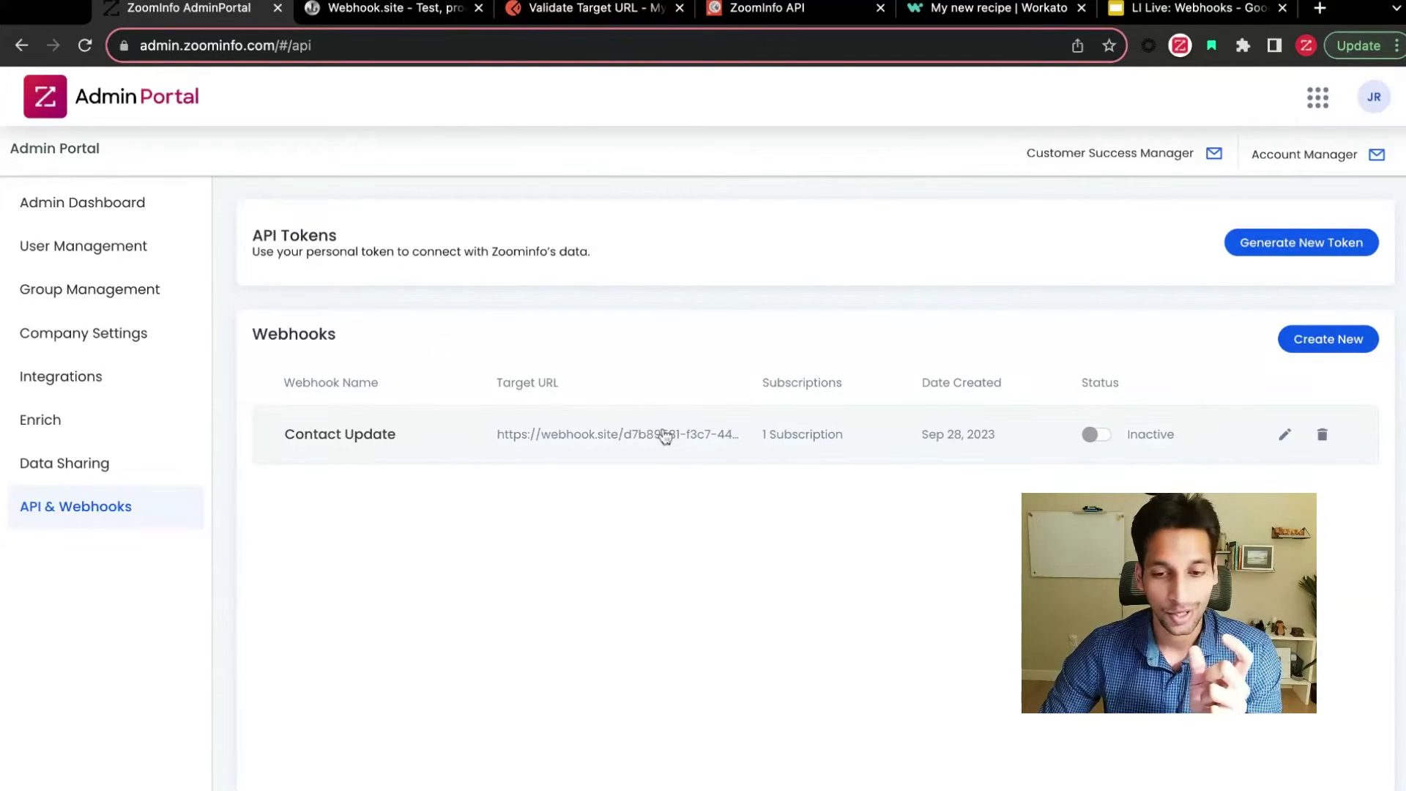
{"action": "left_click", "coordinate": [1284, 434]}
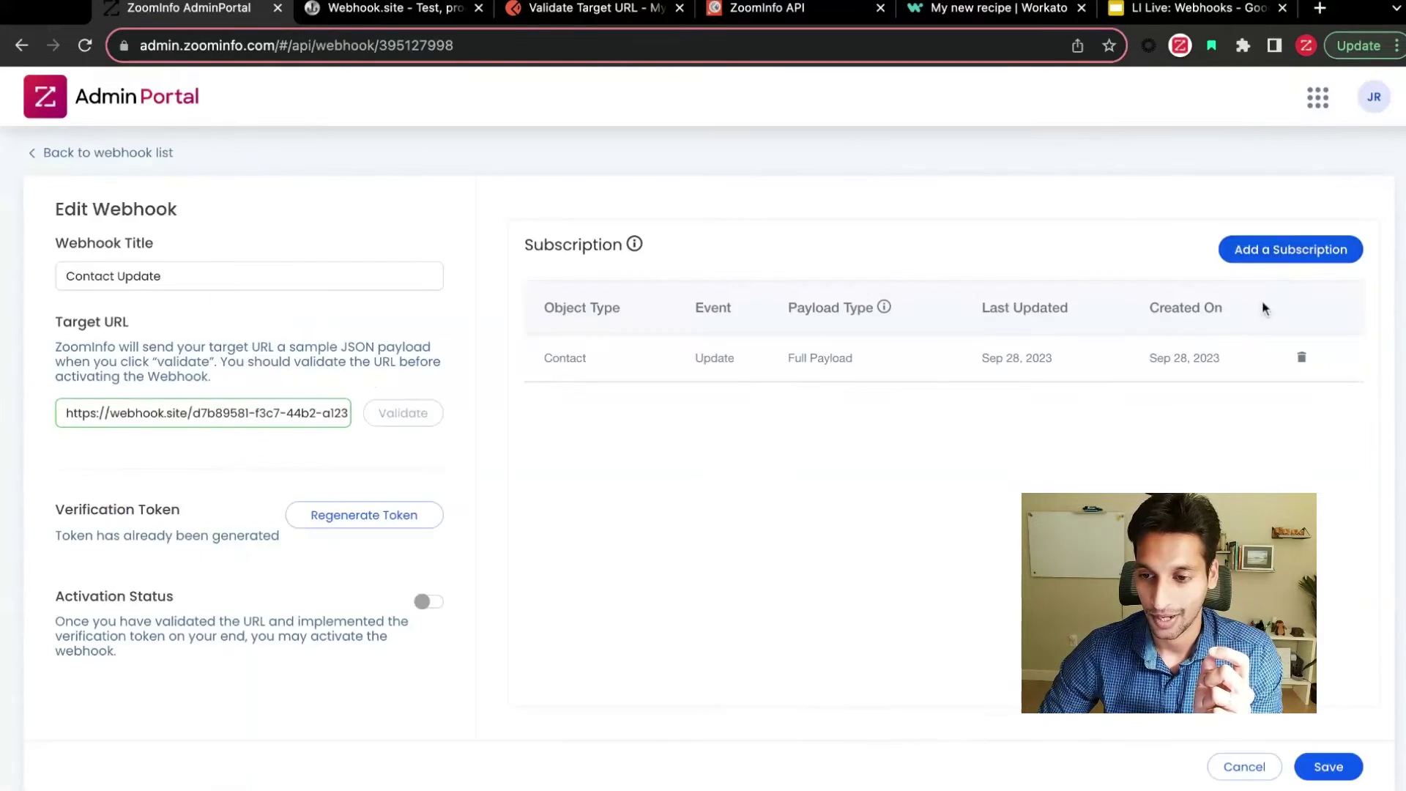
{"action": "left_click", "coordinate": [1275, 253]}
{"action": "triple_click", "coordinate": [432, 472]}
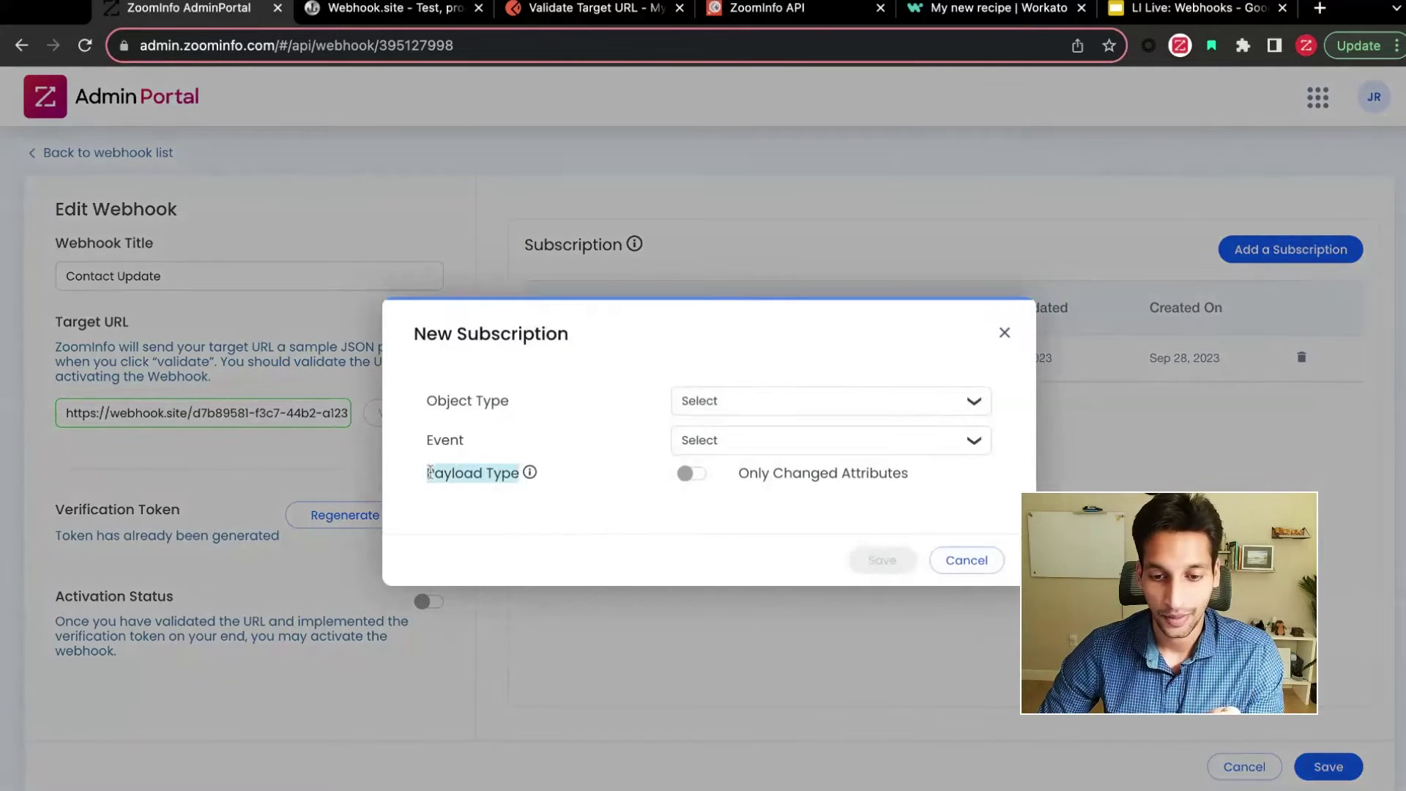
{"action": "left_click", "coordinate": [591, 8]}
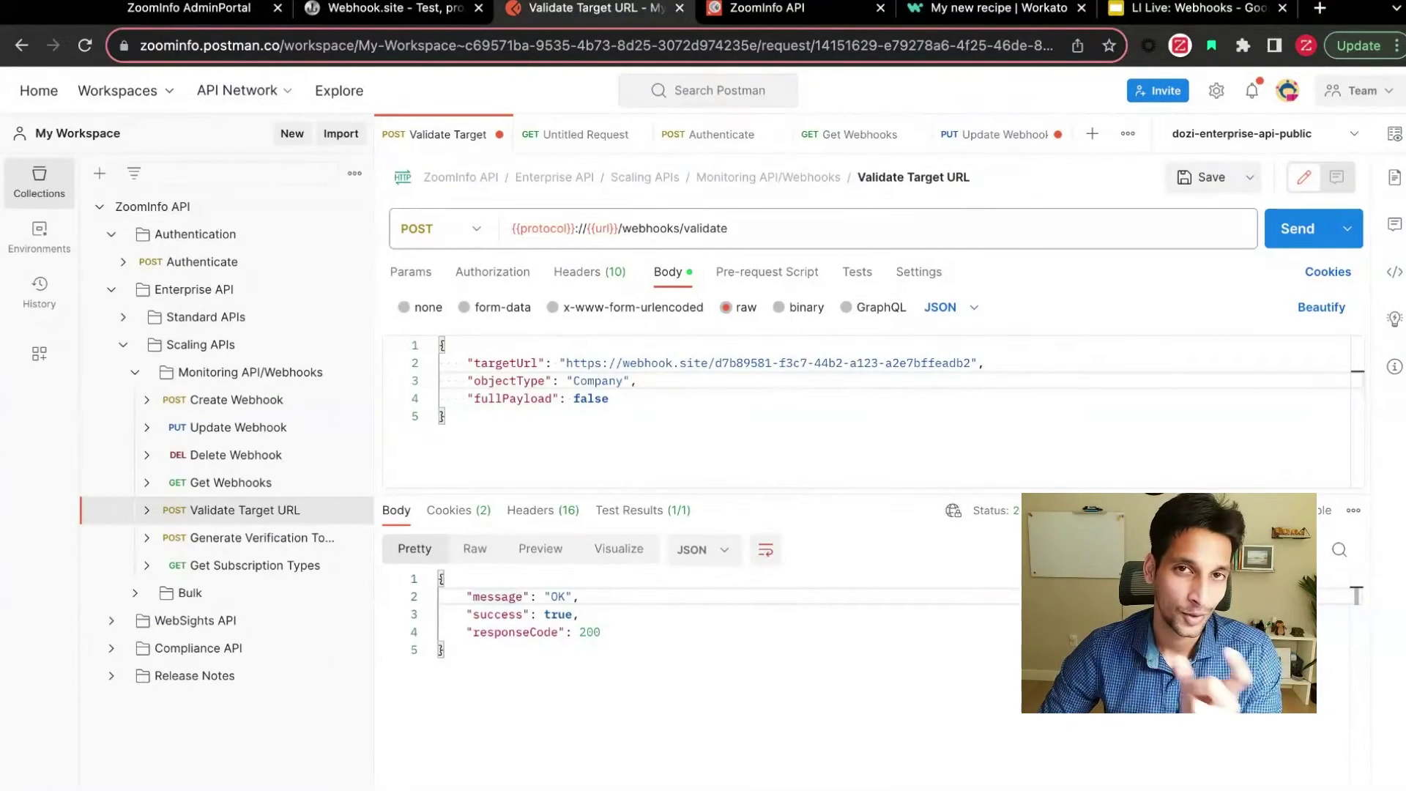
- Review the body's fullPayload and target webhook URL, cross-checking the Webhook.site and subscription tabs
{"action": "left_click", "coordinate": [552, 399]}
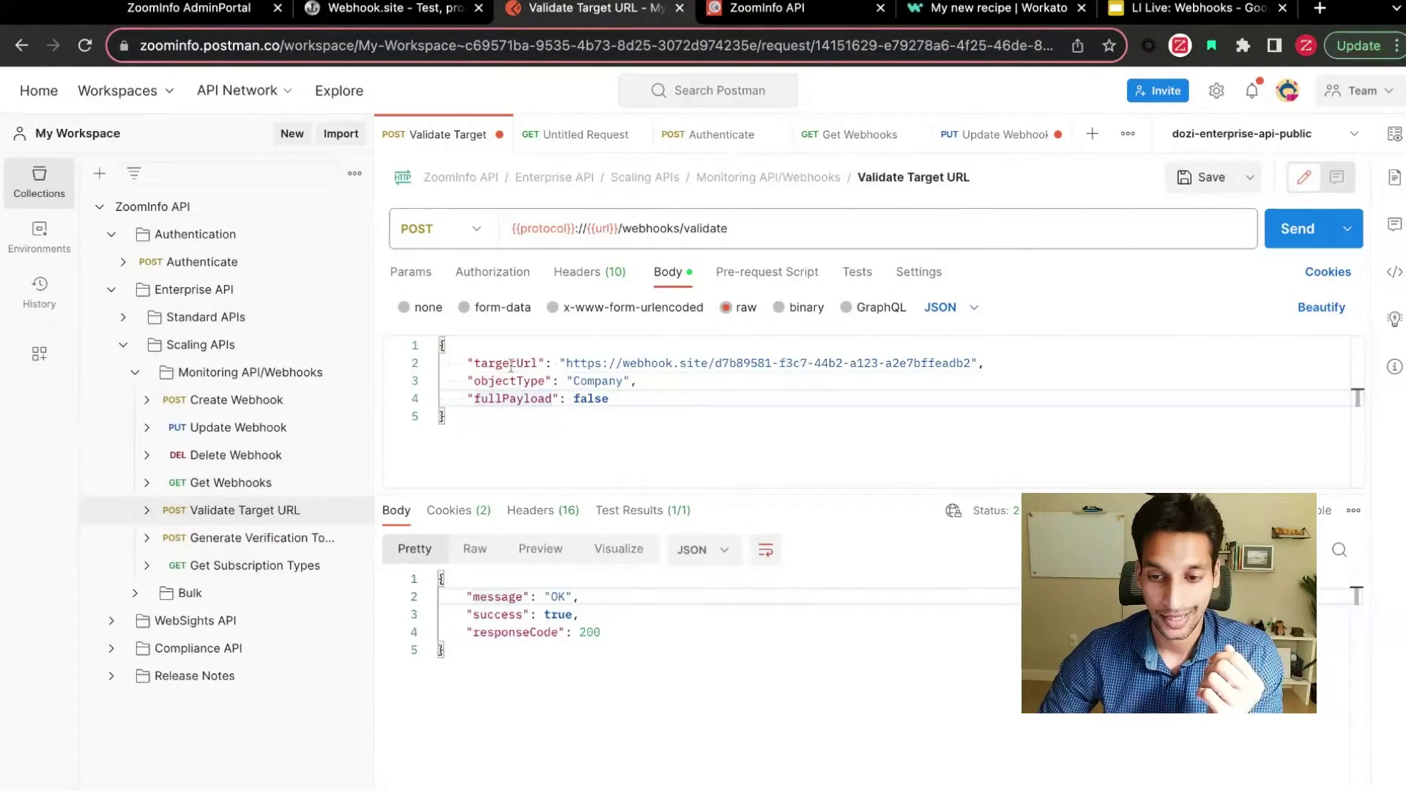
{"action": "left_click_drag", "start_coordinate": [511, 367], "coordinate": [926, 367]}
{"action": "left_click", "coordinate": [395, 9]}
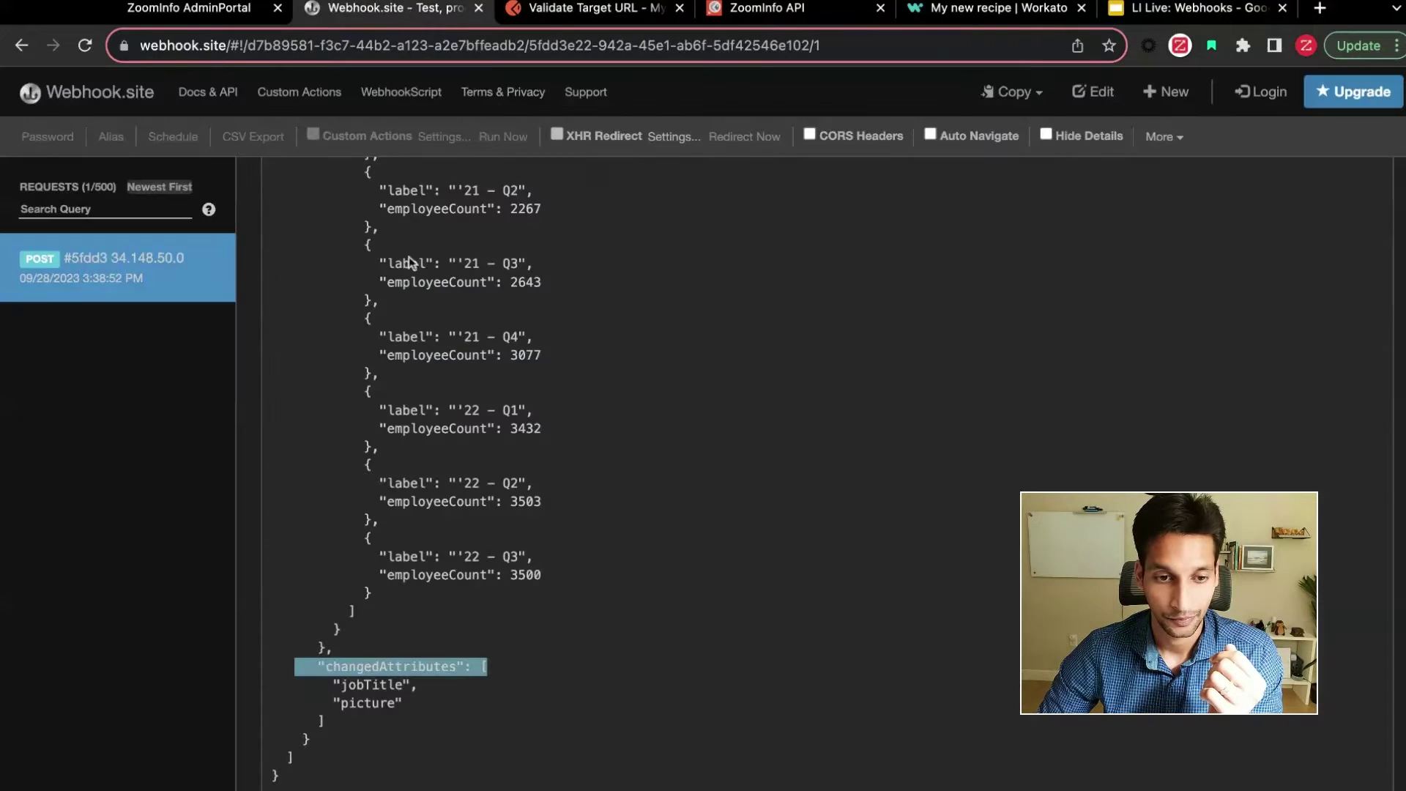
{"action": "left_click", "coordinate": [202, 12]}
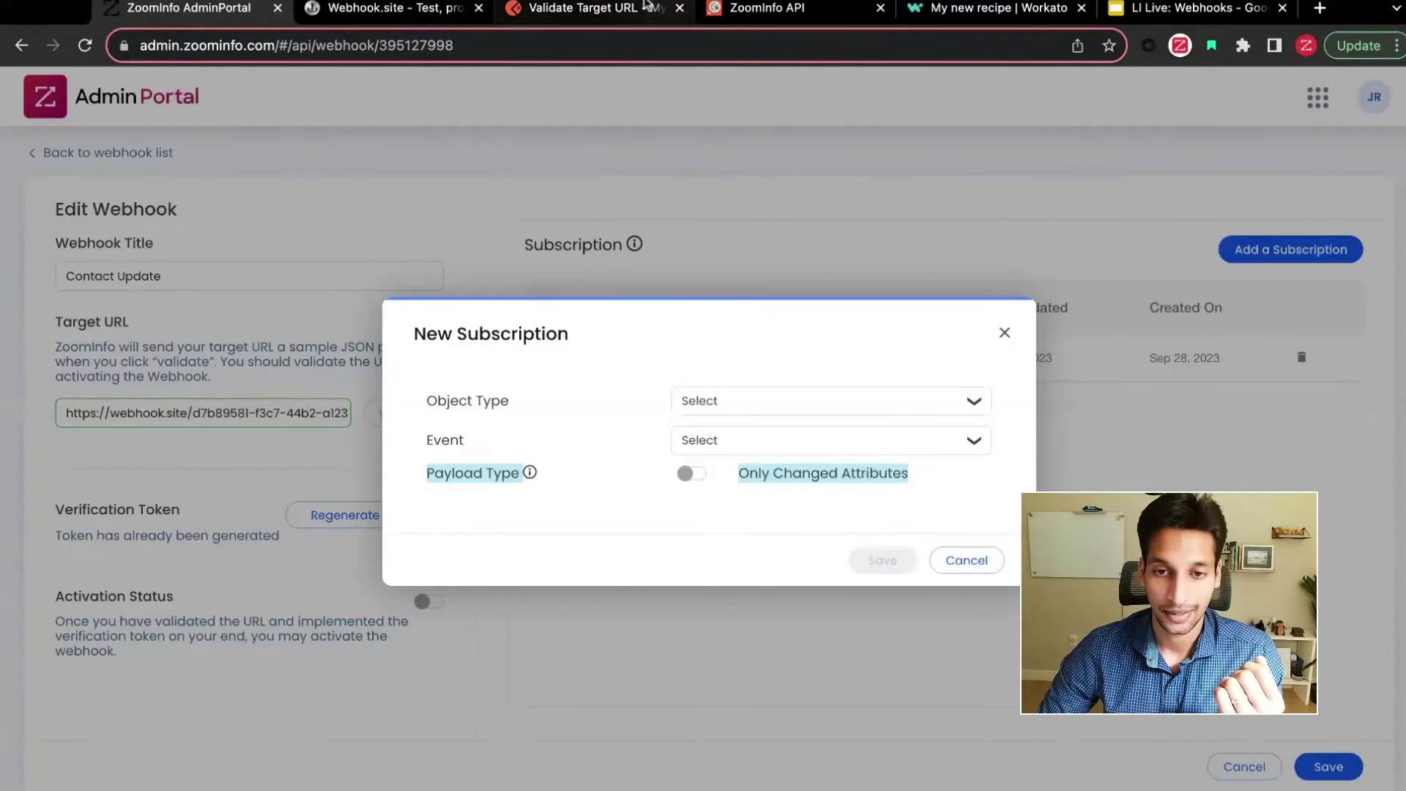
{"action": "left_click", "coordinate": [614, 7]}
- Change objectType from Company to Contact, leave fullPayload false, and resend the validation
{"action": "double_click", "coordinate": [587, 382]}
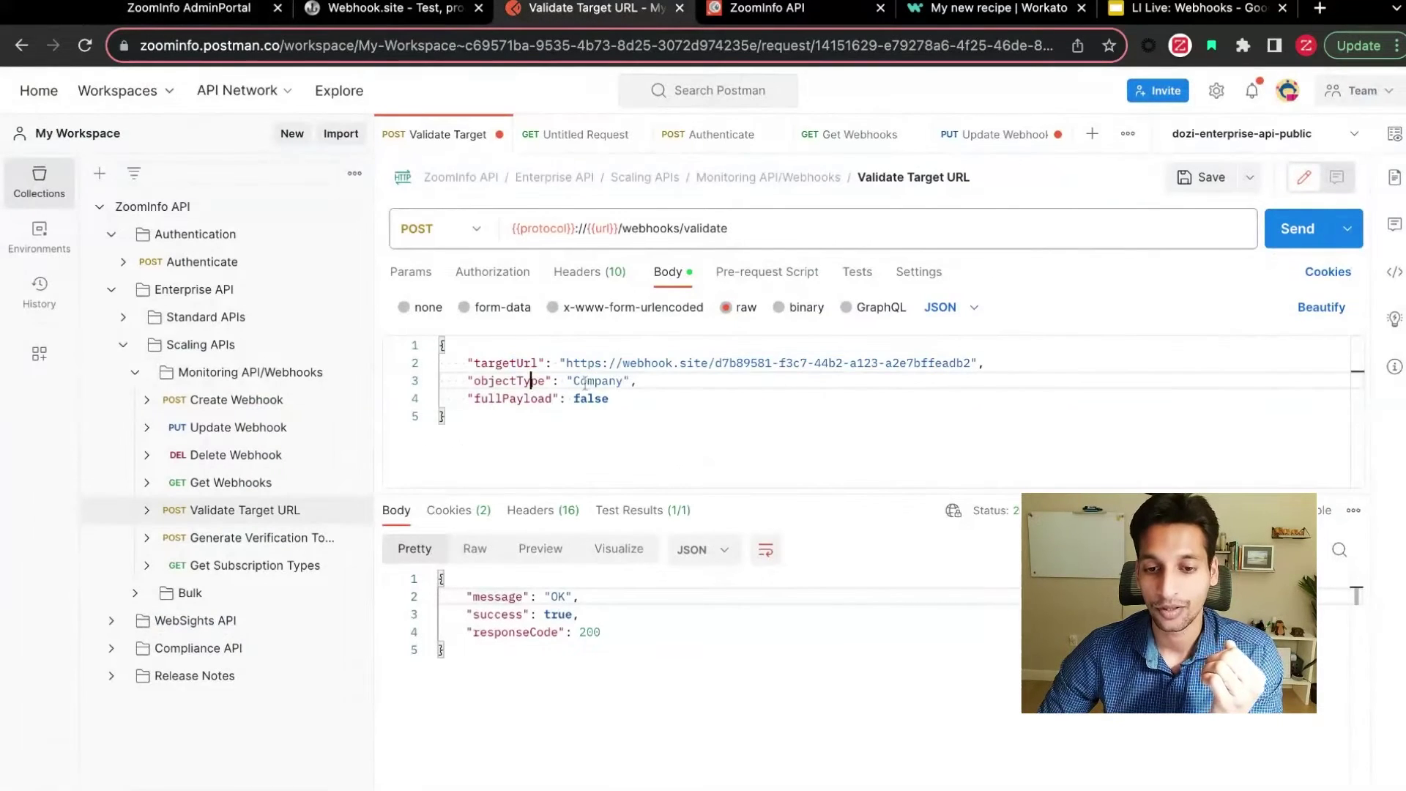
{"action": "type", "text": "Contac"}
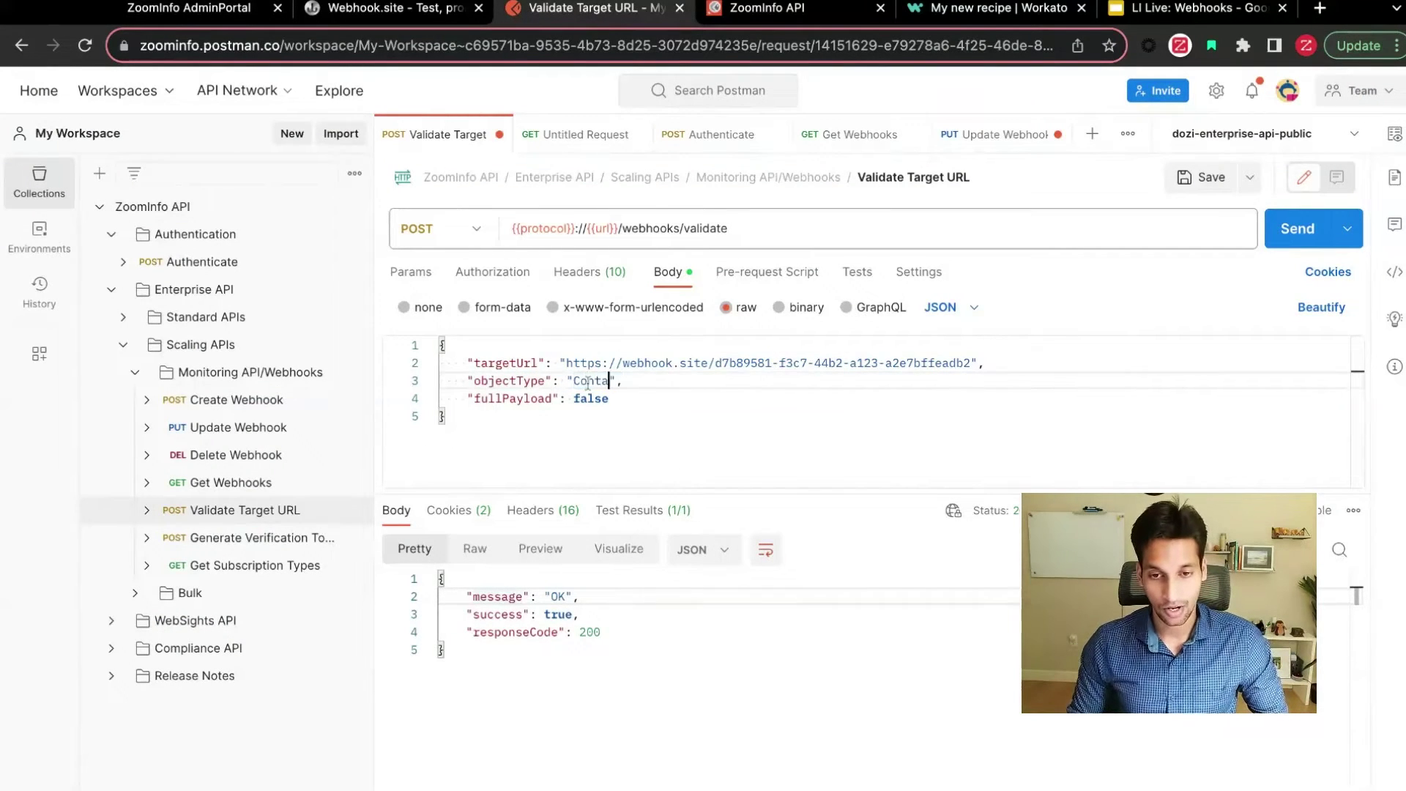
{"action": "type", "text": "t"}
{"action": "double_click", "coordinate": [590, 398]}
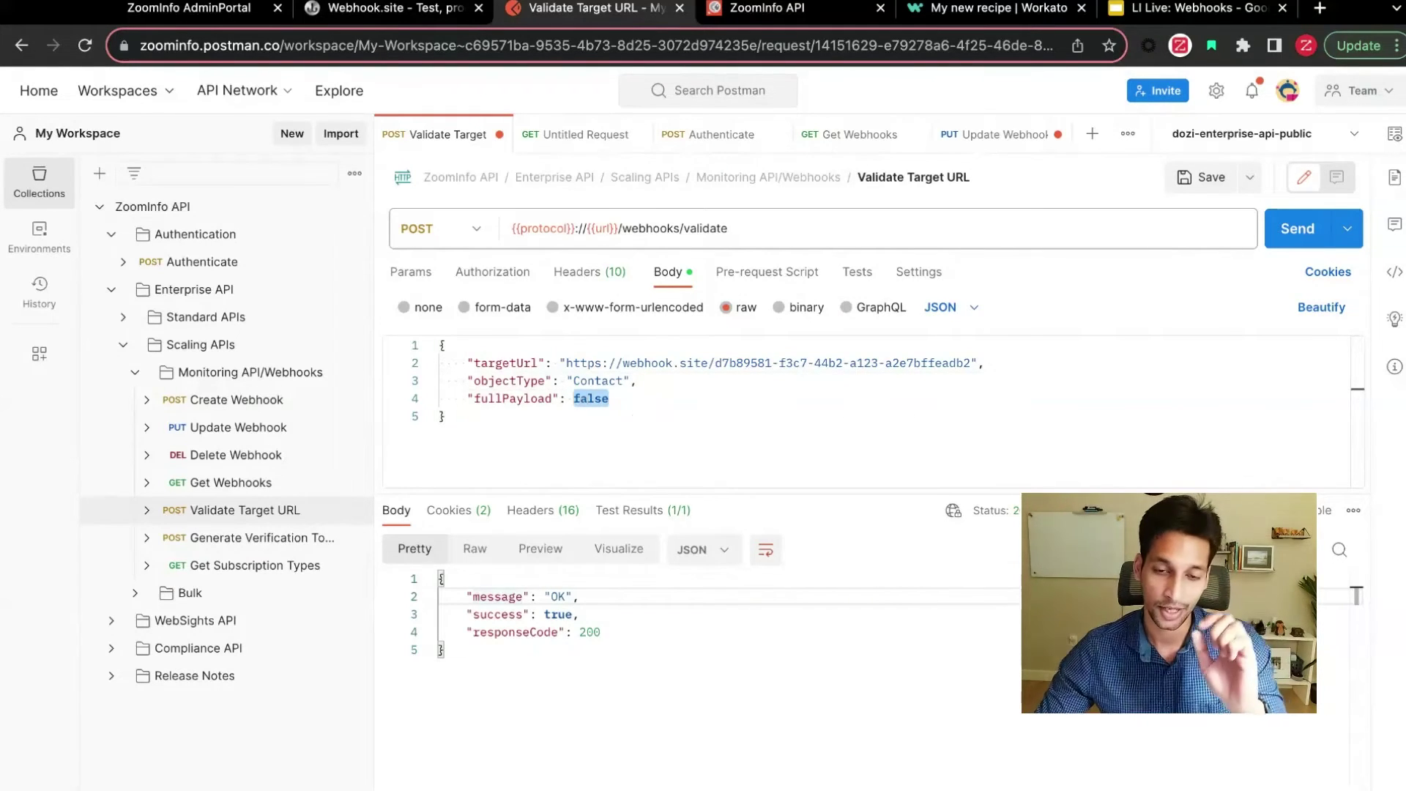
{"action": "double_click", "coordinate": [512, 398]}
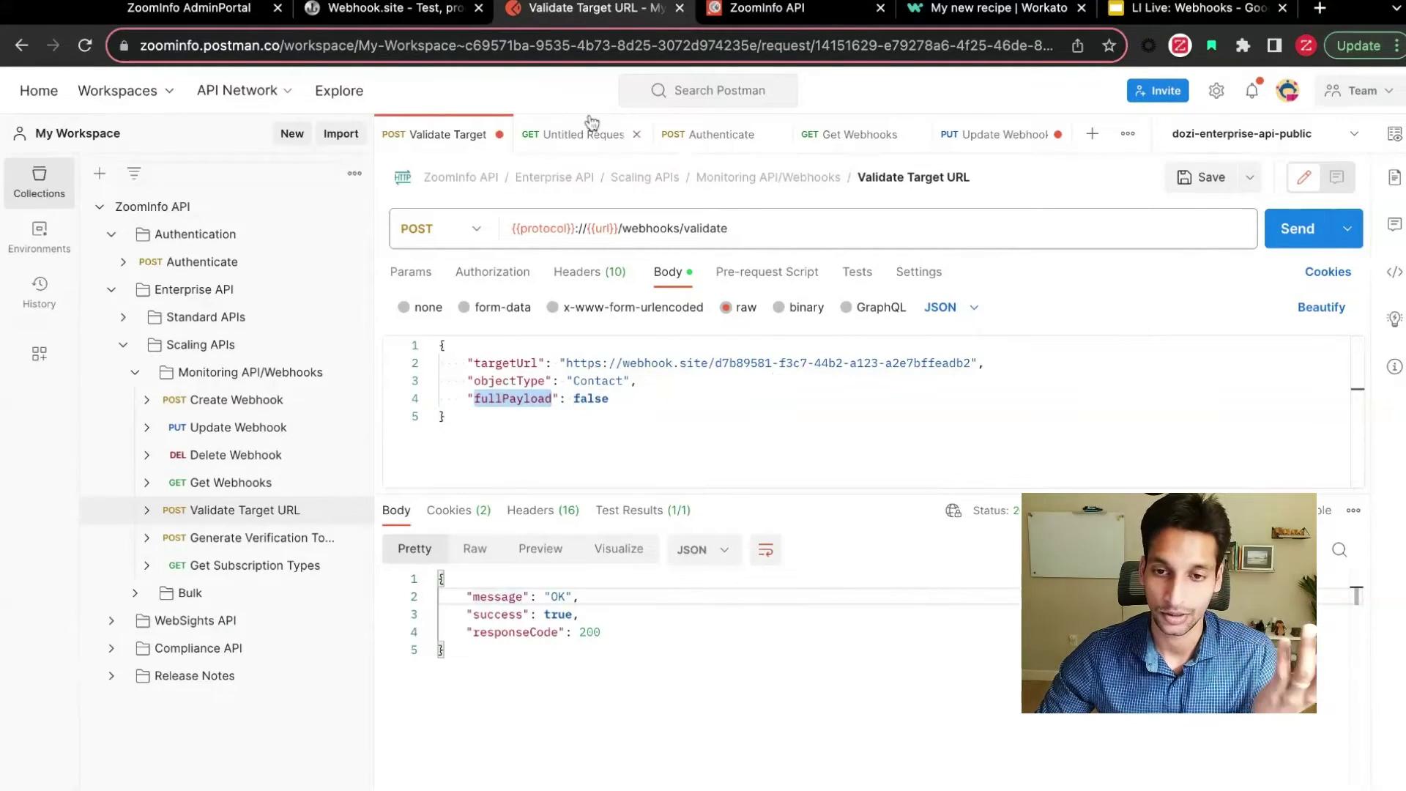
{"action": "left_click", "coordinate": [715, 398]}
{"action": "key", "text": "super+Return"}
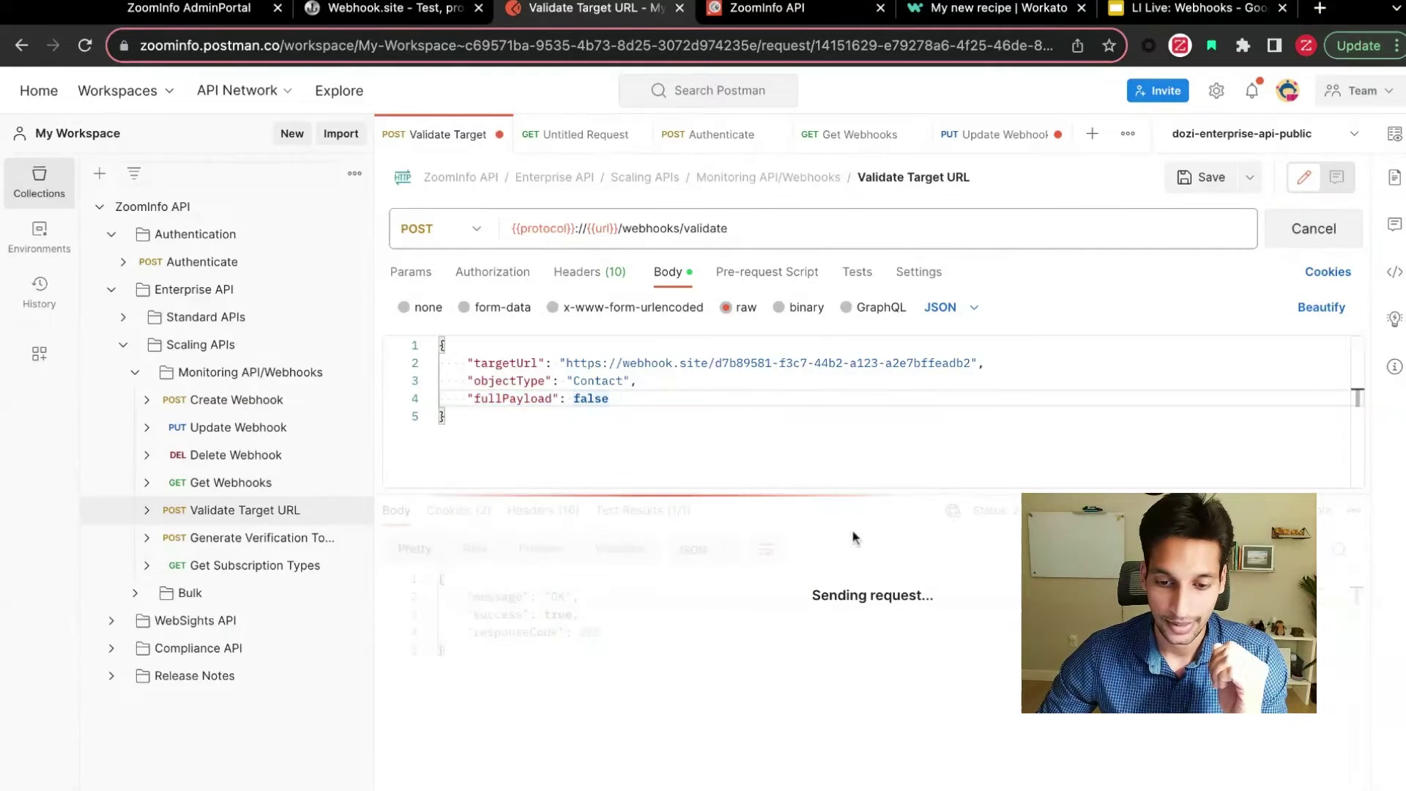
- In Webhook.site, inspect newest request #f97e2's changedAttributes and the contact's id, name and email fields
{"action": "left_click", "coordinate": [382, 13]}
{"action": "left_click", "coordinate": [164, 285]}
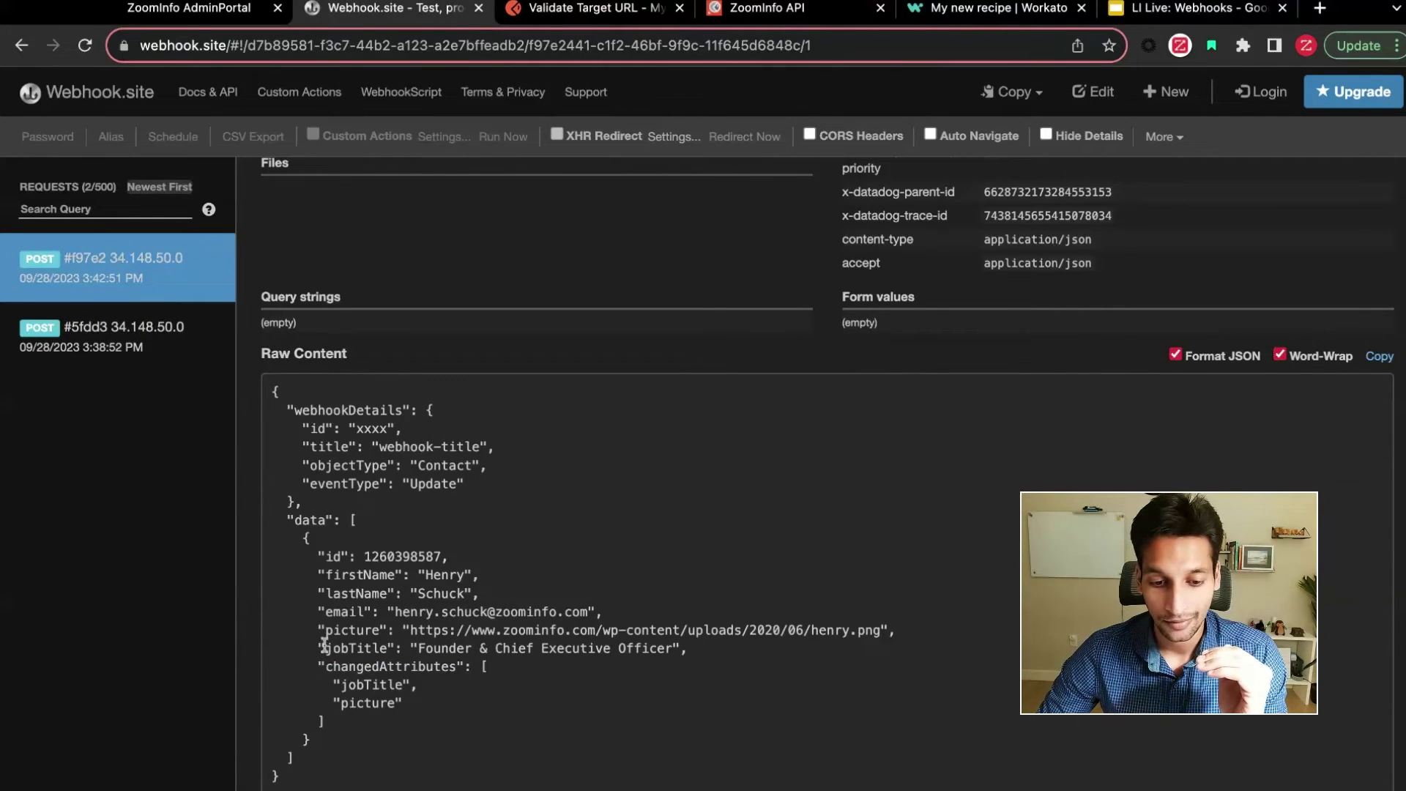
{"action": "left_click_drag", "start_coordinate": [313, 661], "coordinate": [311, 742]}
{"action": "left_click", "coordinate": [367, 587]}
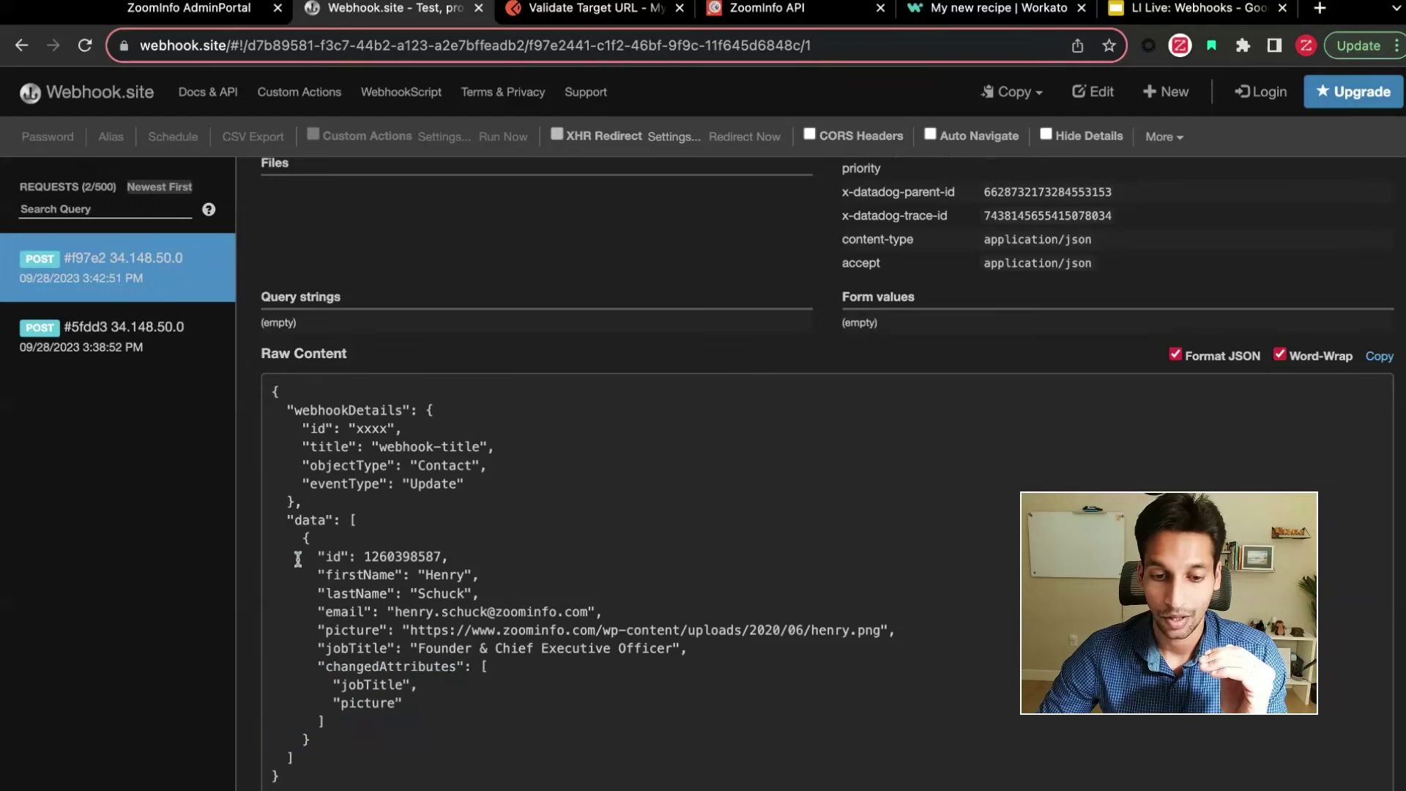
{"action": "left_click_drag", "start_coordinate": [304, 557], "coordinate": [601, 613]}
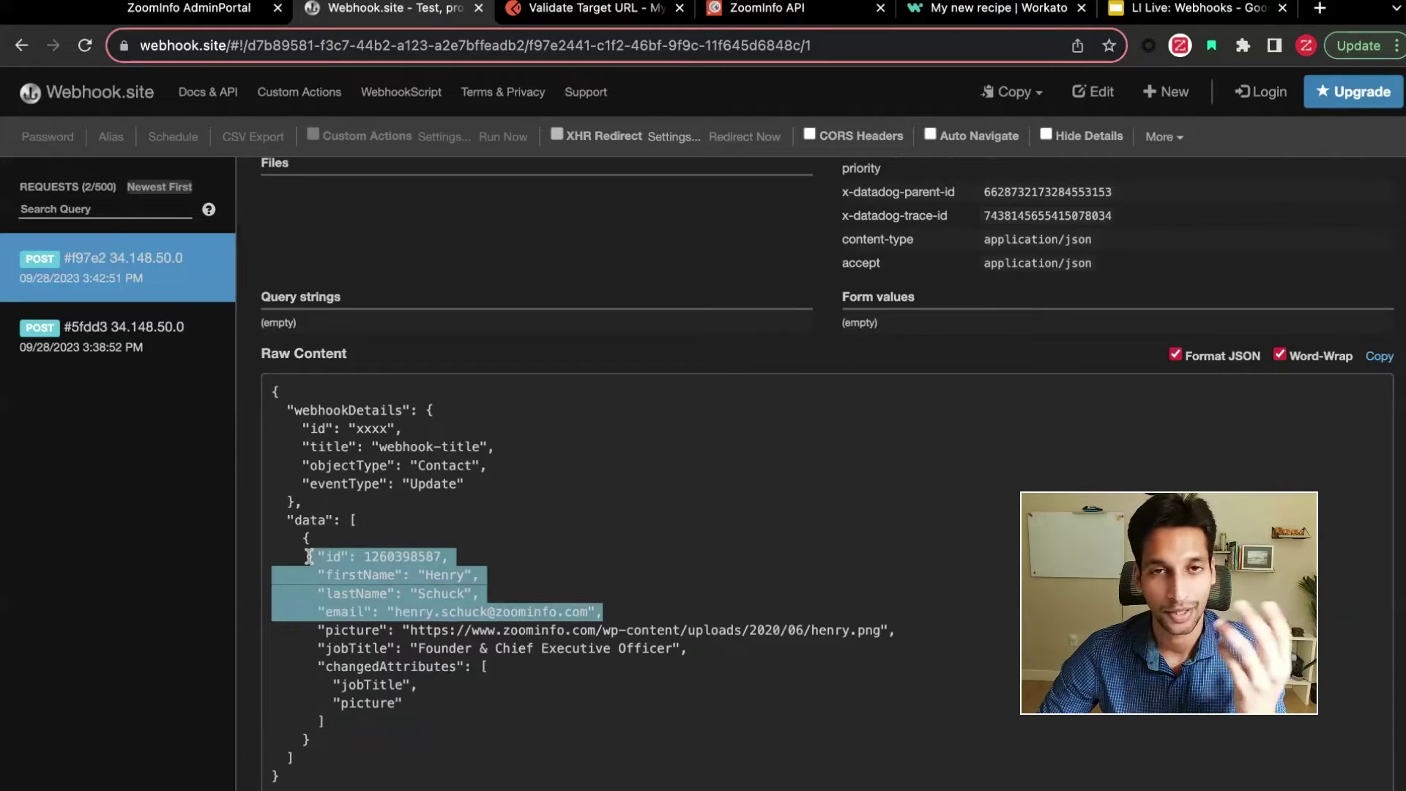
{"action": "left_click", "coordinate": [645, 569]}
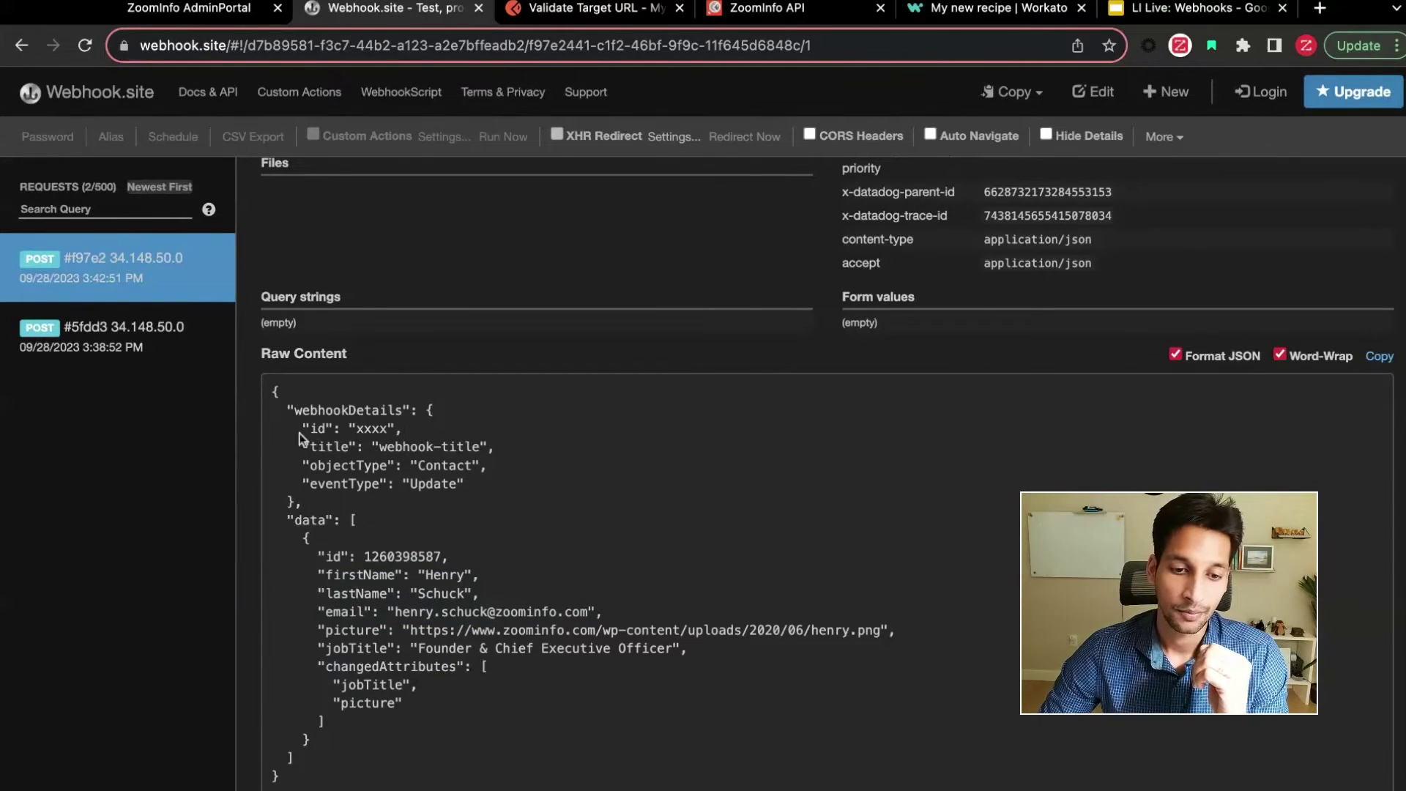
- Open the earlier contact-update payload and highlight its changedAttributes line listing jobTitle and picture
{"action": "left_click", "coordinate": [185, 327]}
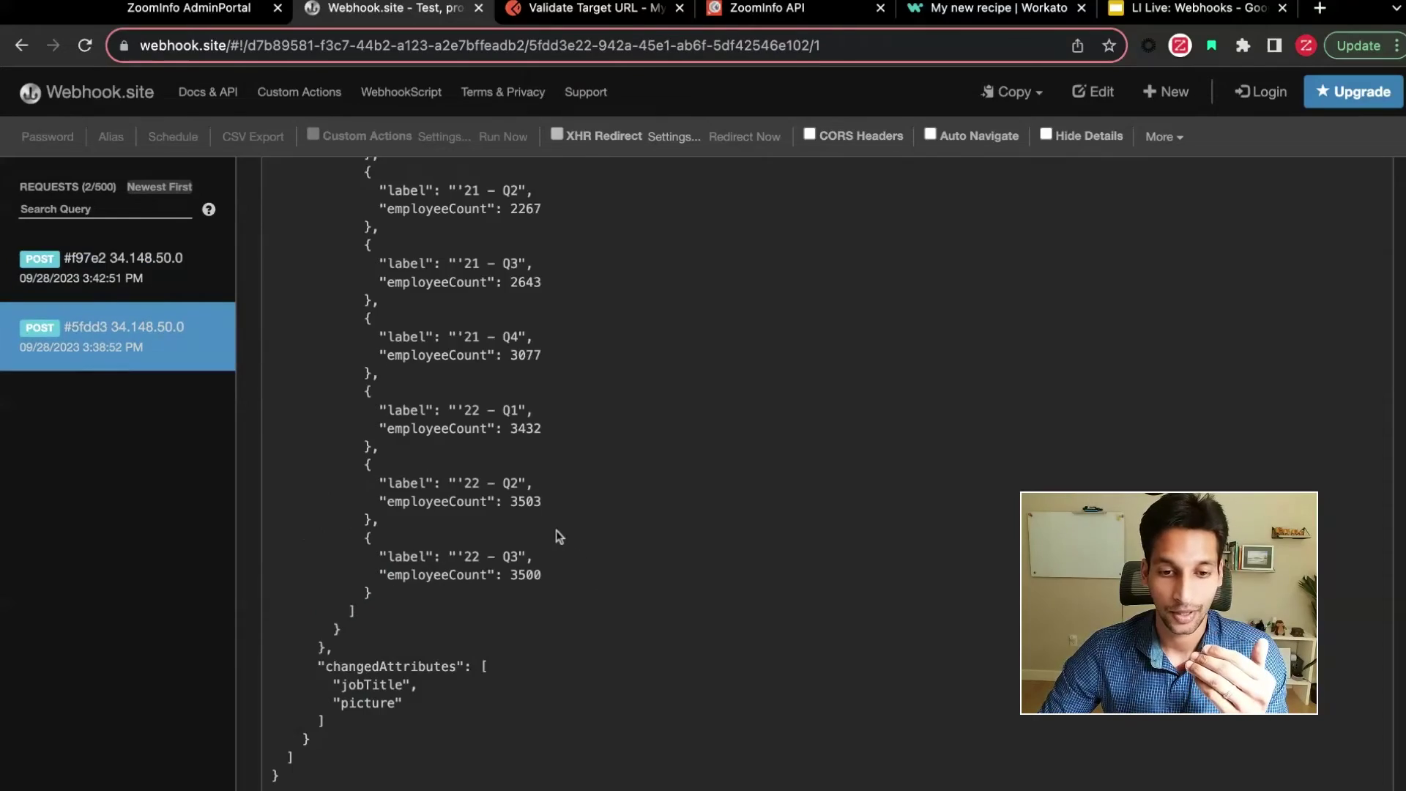
{"action": "scroll", "coordinate": [556, 527], "scroll_direction": "up", "scroll_amount": 20}
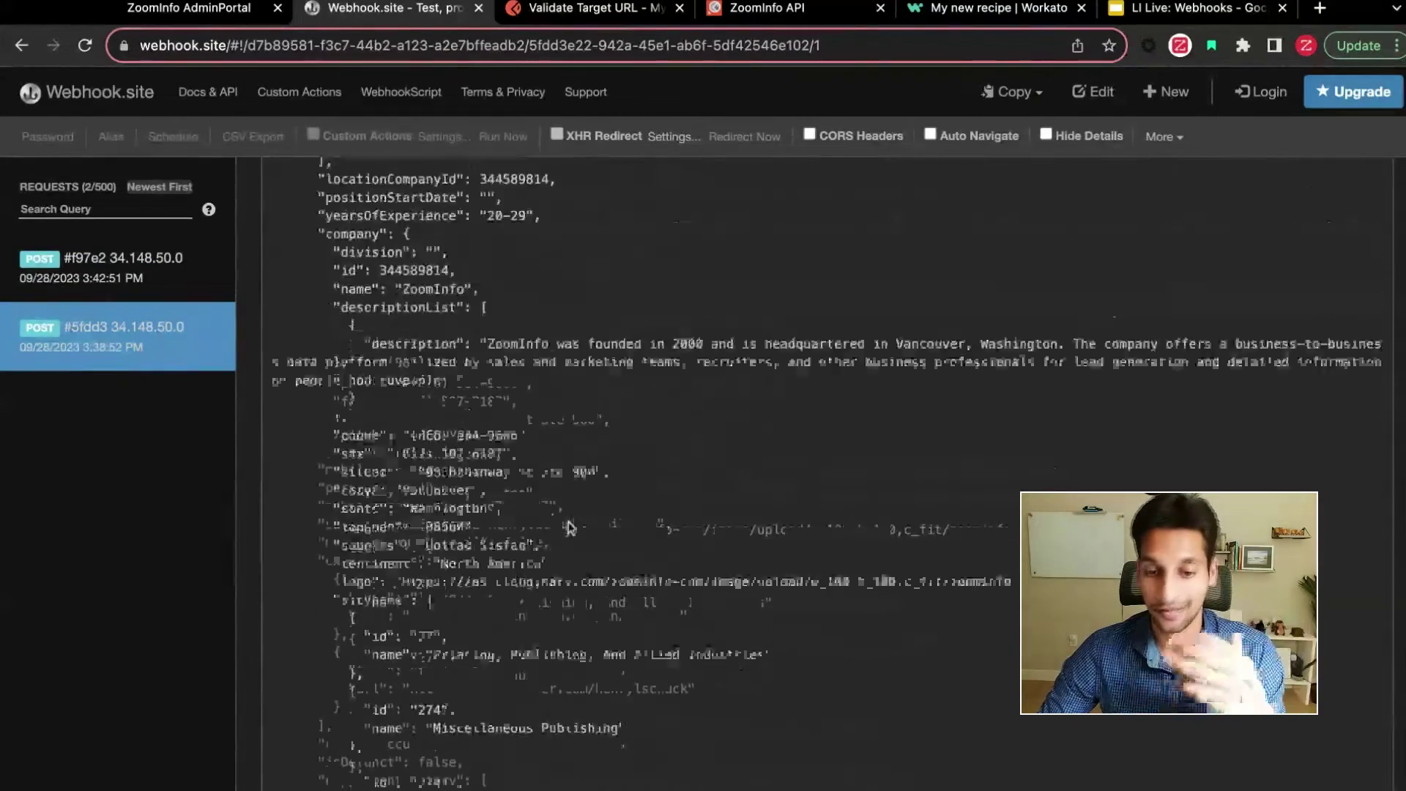
{"action": "scroll", "coordinate": [570, 524], "scroll_direction": "down", "scroll_amount": 15}
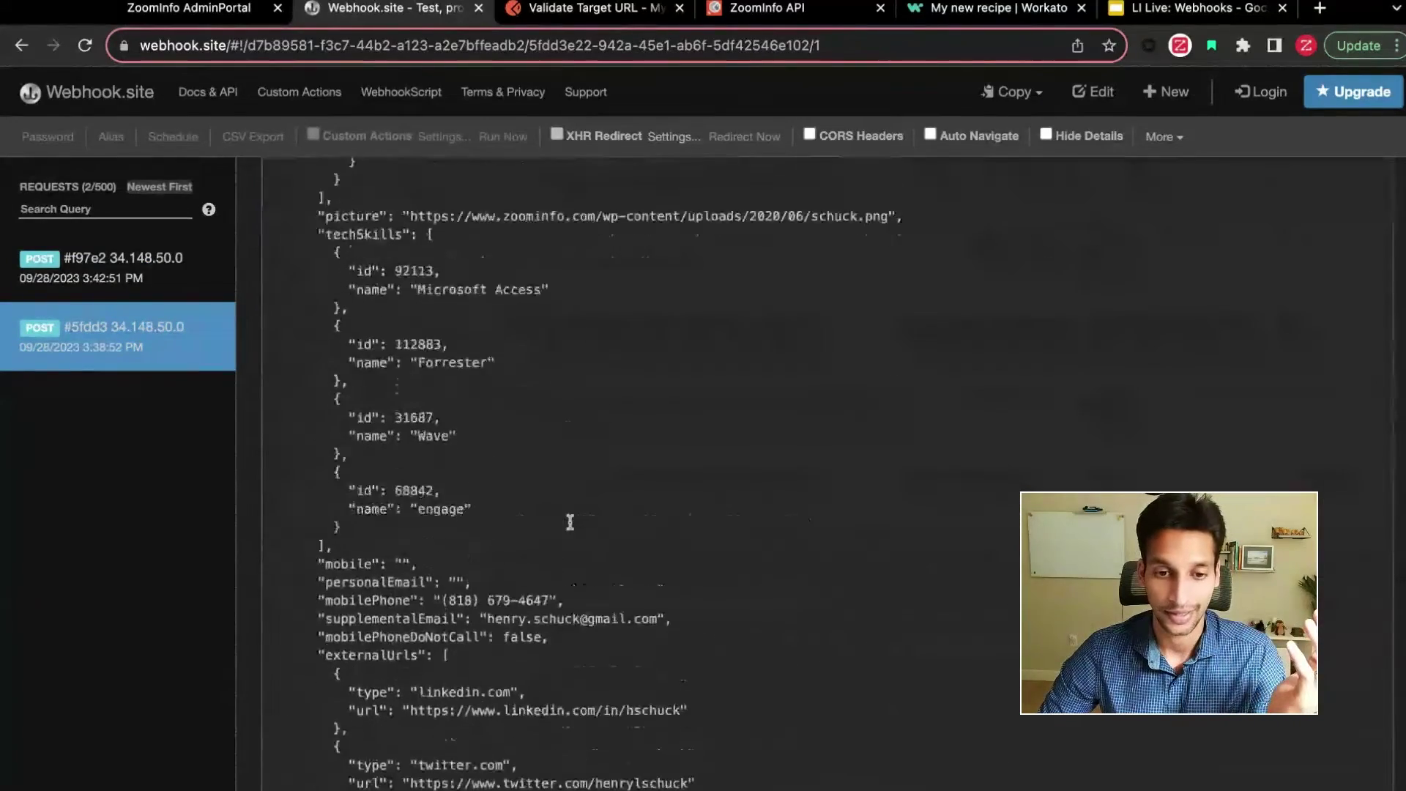
{"action": "left_click", "coordinate": [75, 265]}
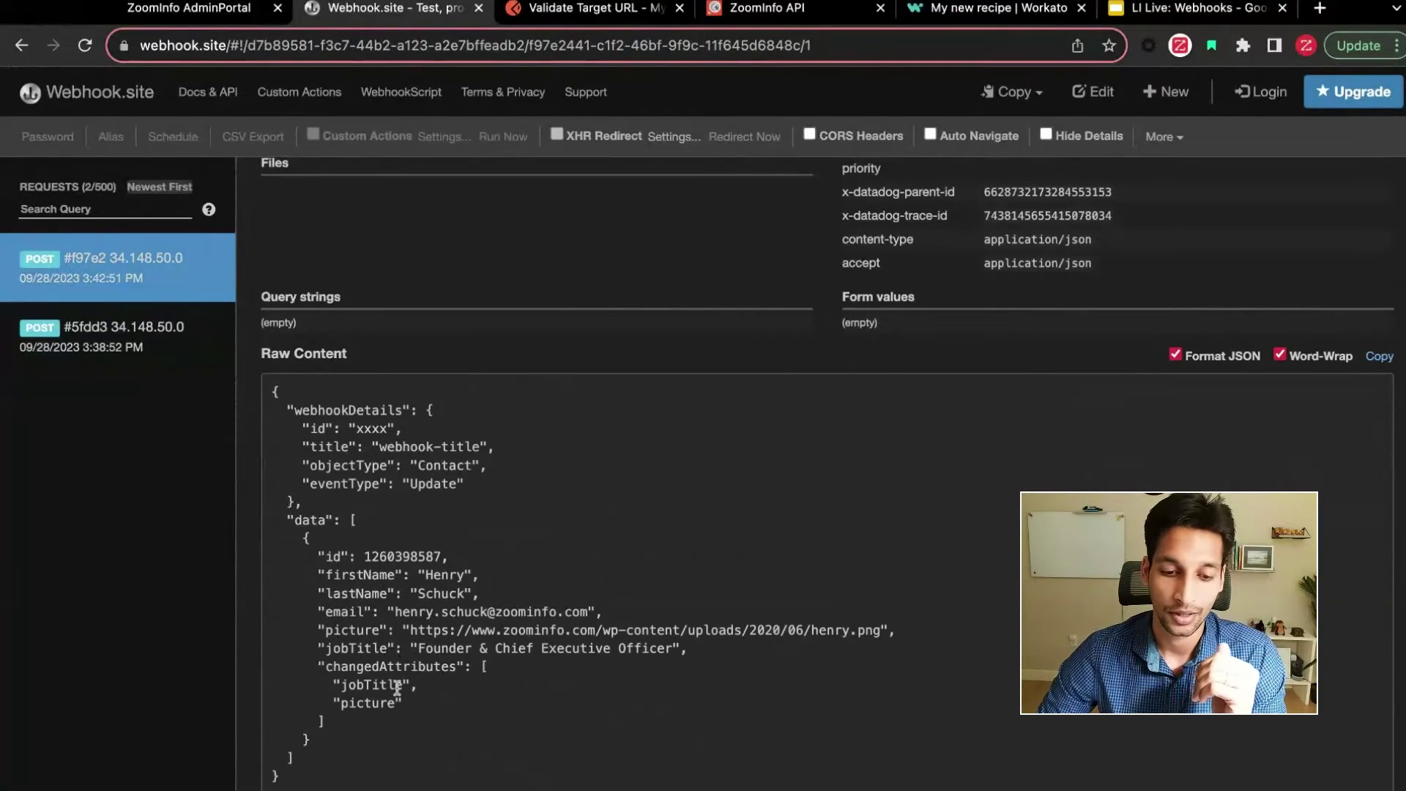
{"action": "triple_click", "coordinate": [319, 667]}
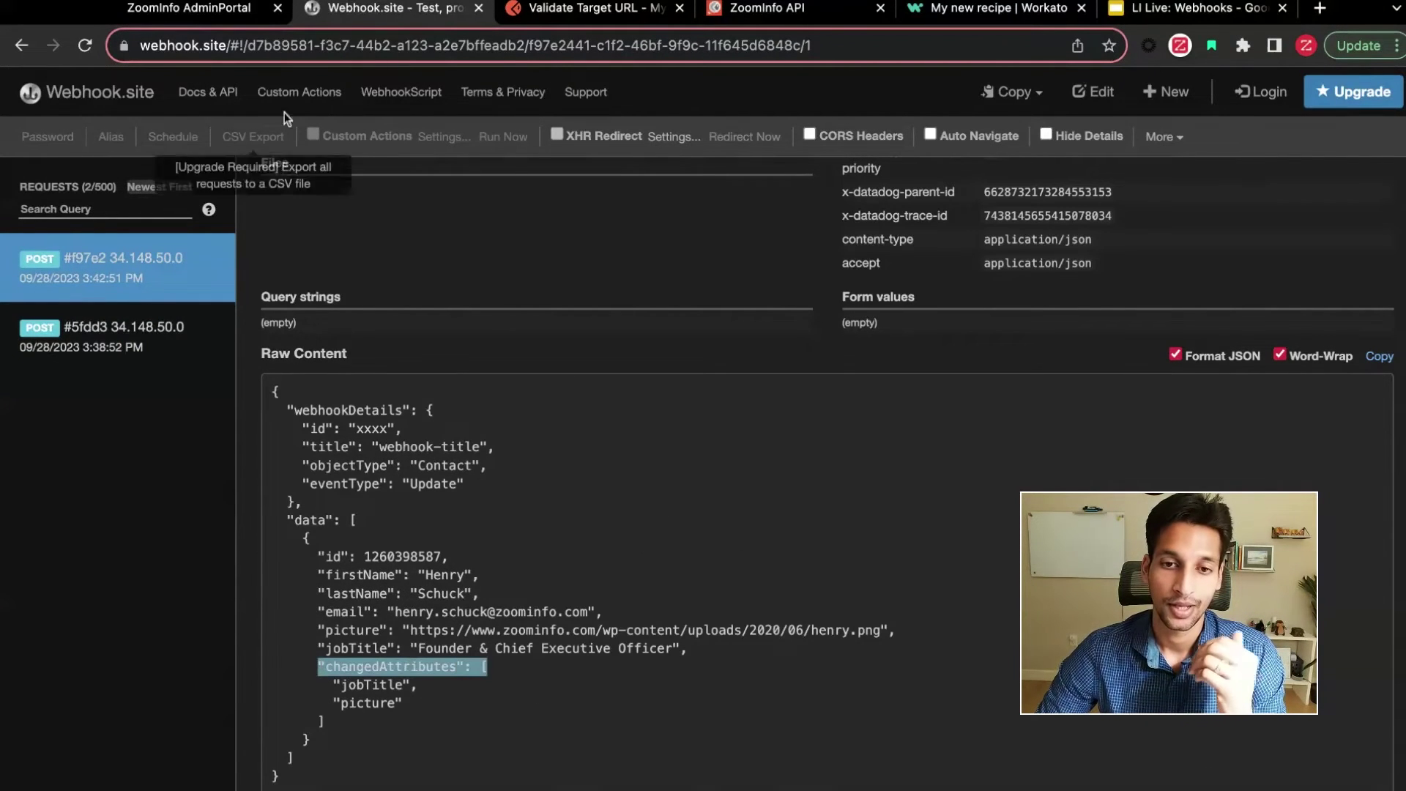
{"action": "left_click", "coordinate": [766, 20]}
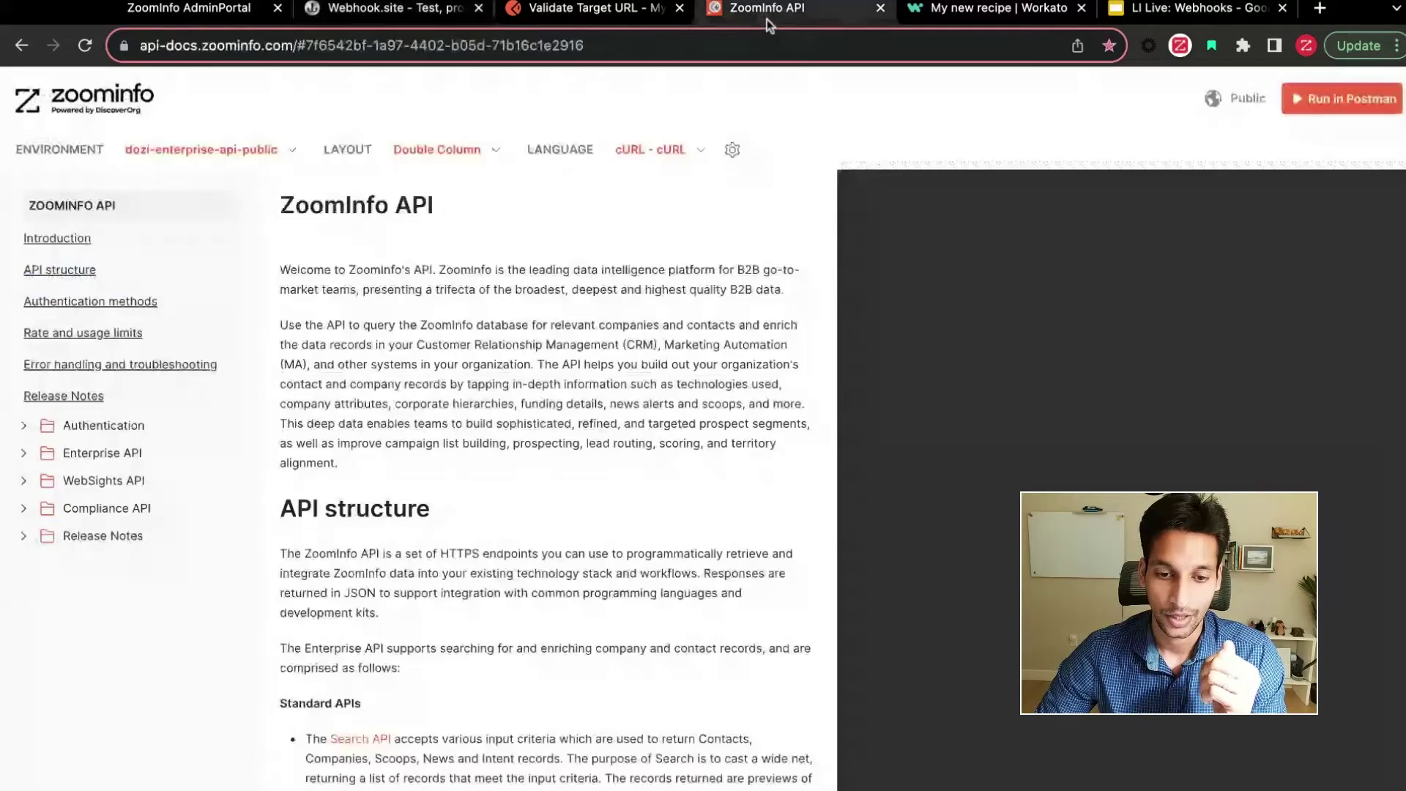
- Change the body's objectType from Contact to Company and fullPayload from false to true, then send it
{"action": "left_click", "coordinate": [575, 9]}
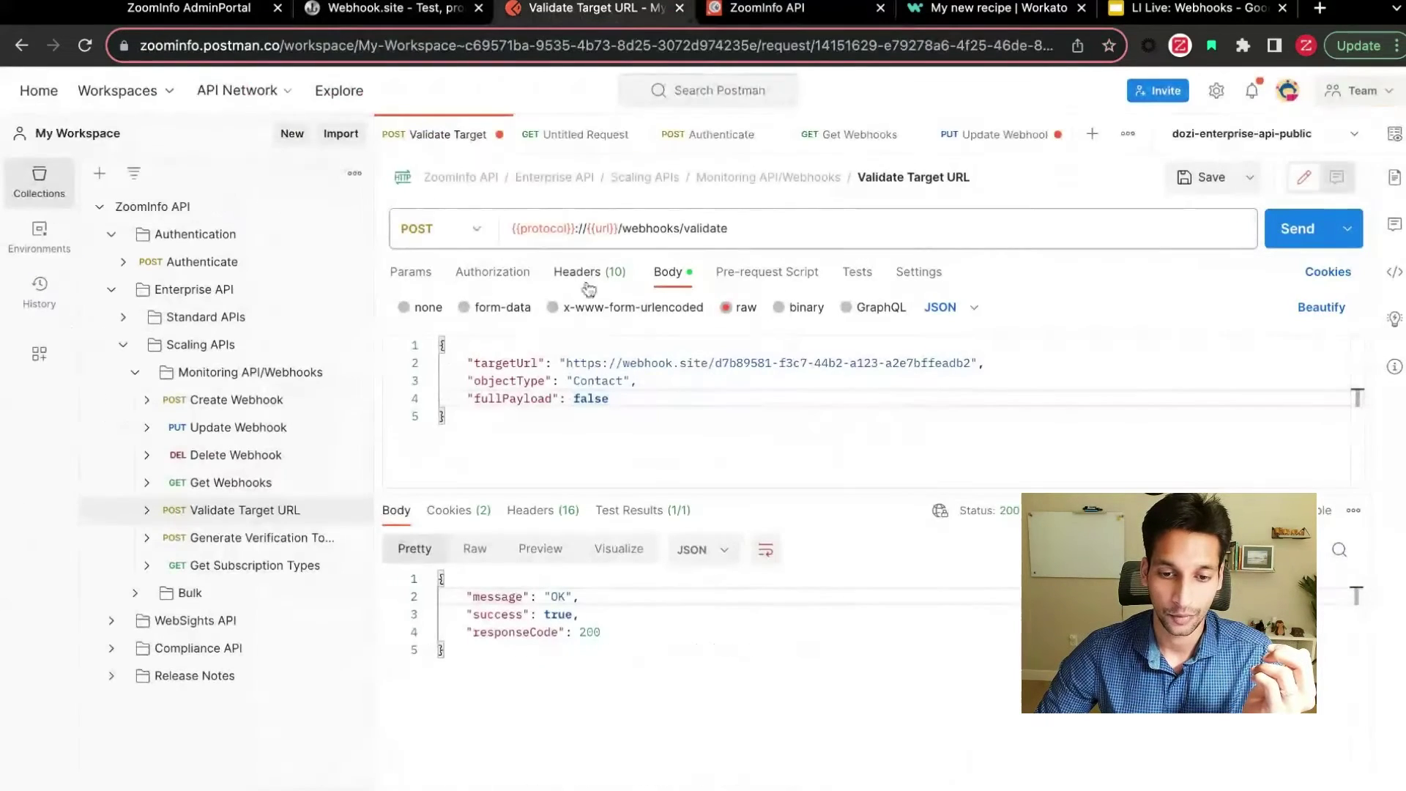
{"action": "double_click", "coordinate": [591, 380]}
{"action": "type", "text": "Company"}
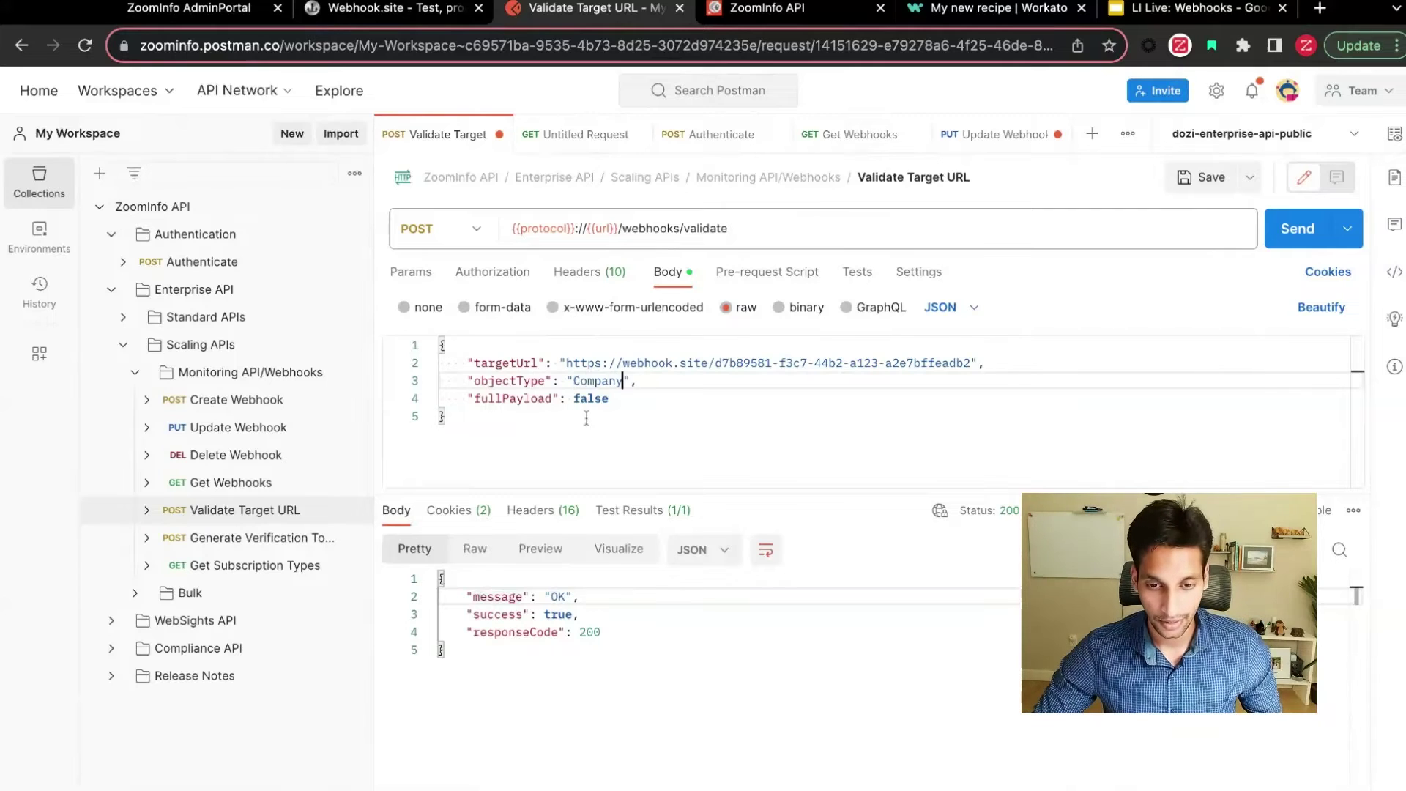
{"action": "double_click", "coordinate": [588, 400]}
{"action": "type", "text": "true"}
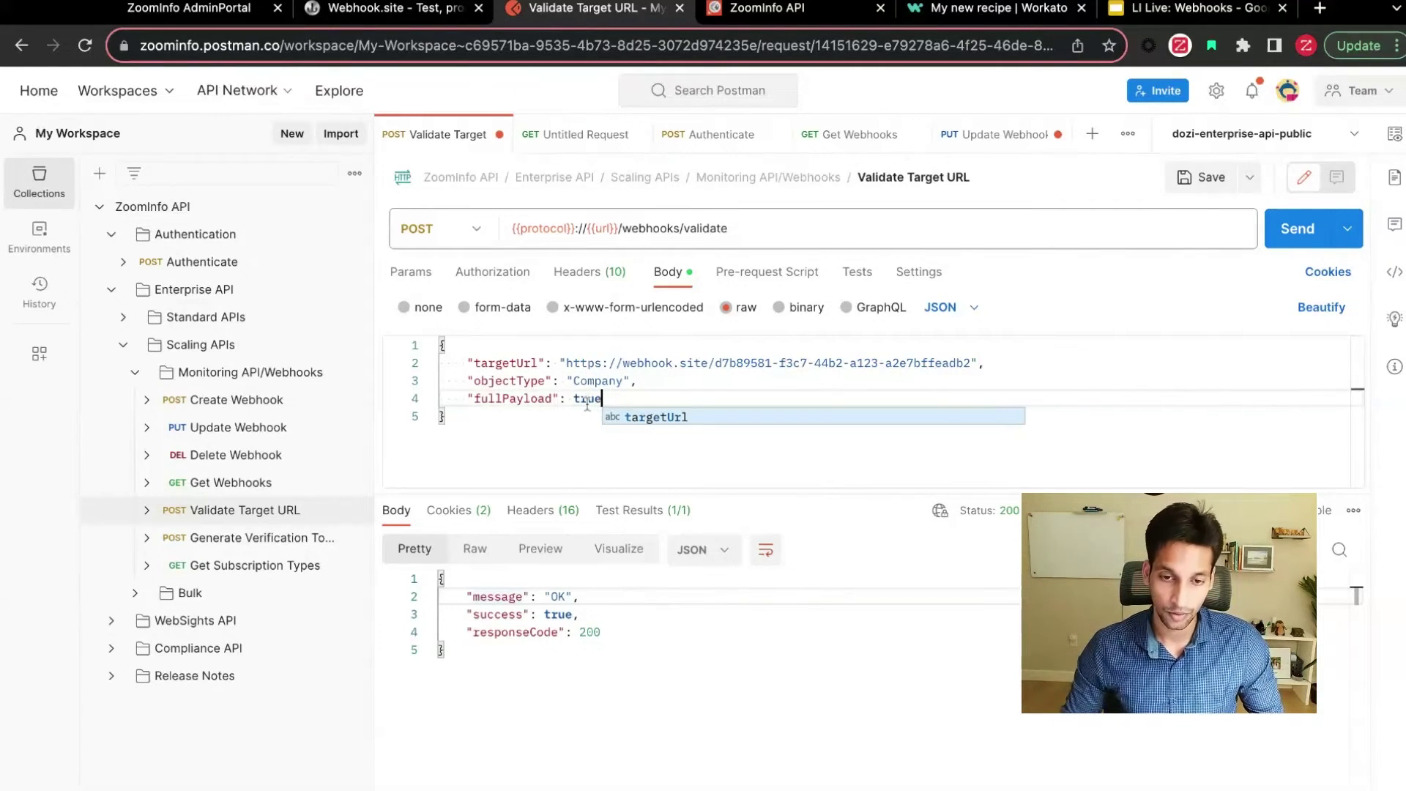
{"action": "left_click", "coordinate": [638, 381]}
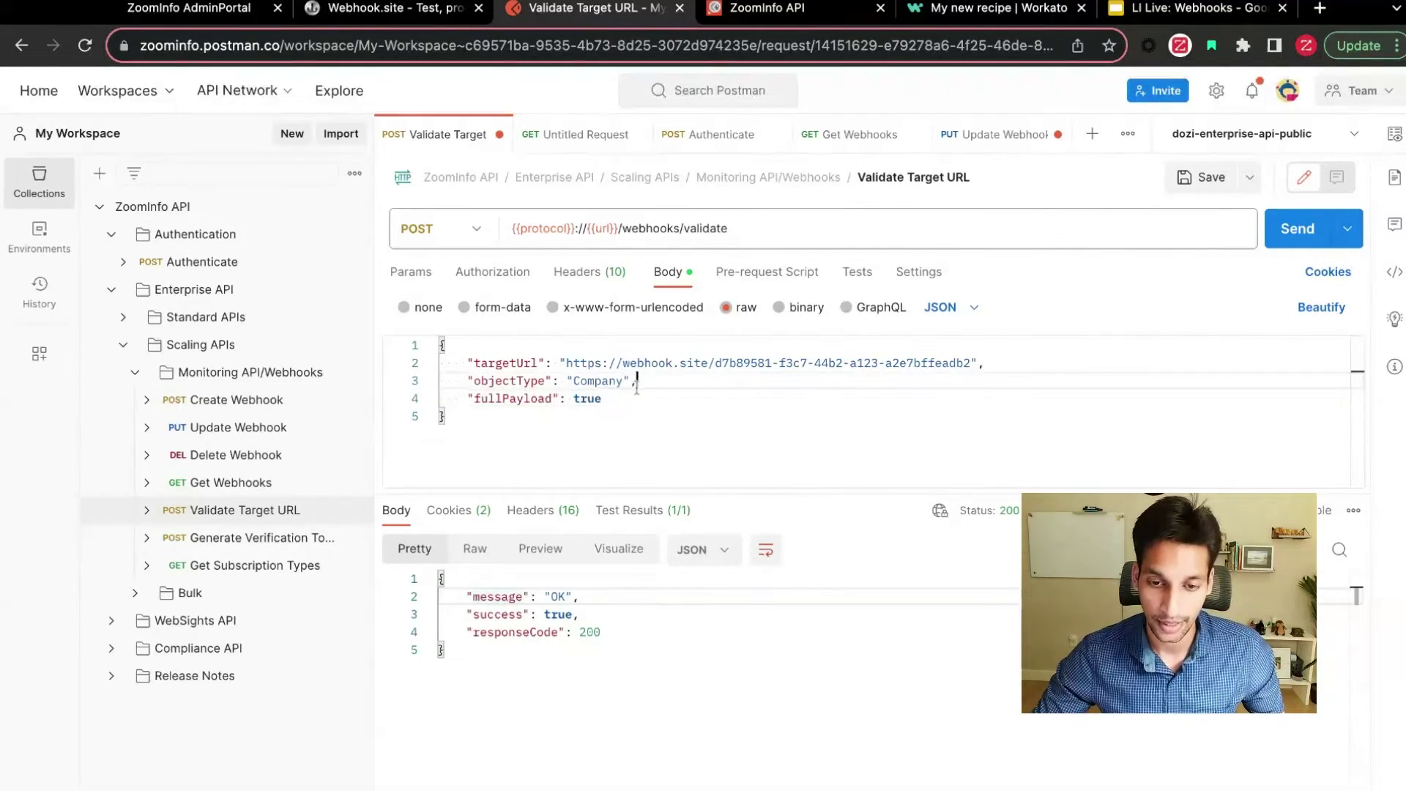
{"action": "left_click", "coordinate": [1303, 230]}
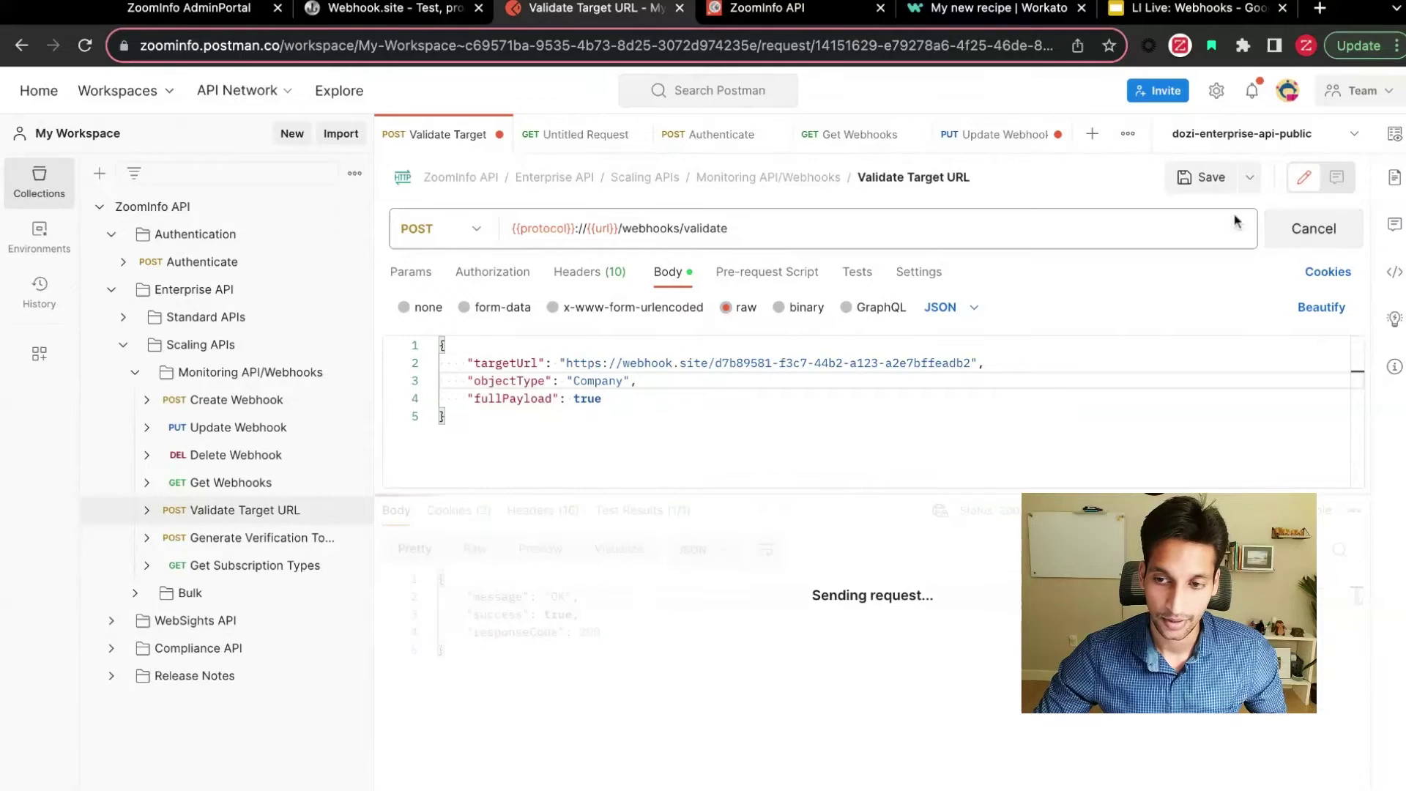
- Open request #50513 and scroll its Raw Content to highlight changedAttributes revenue and employeeCount
{"action": "left_click", "coordinate": [401, 13]}
{"action": "left_click", "coordinate": [216, 267]}
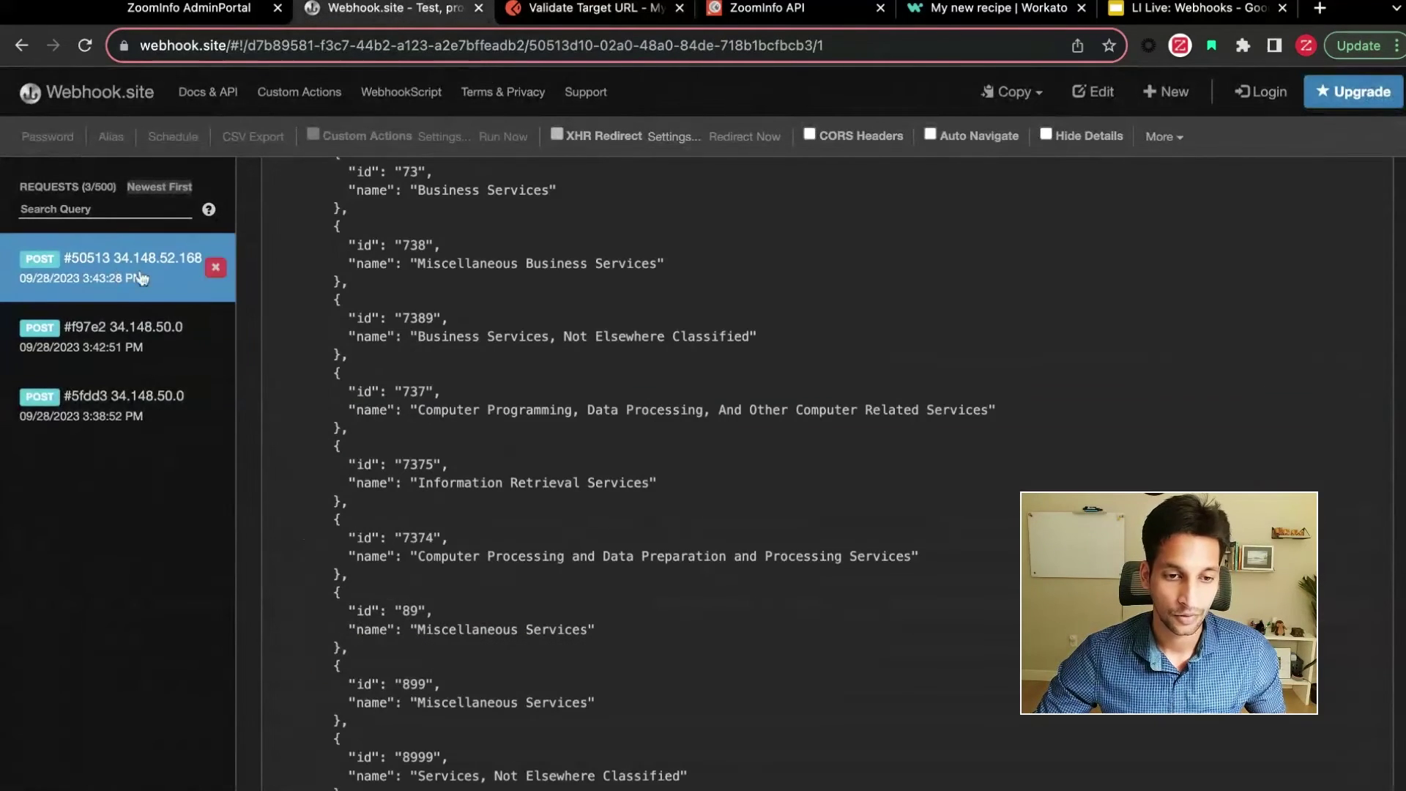
{"action": "scroll", "coordinate": [551, 314], "scroll_direction": "up", "scroll_amount": 20}
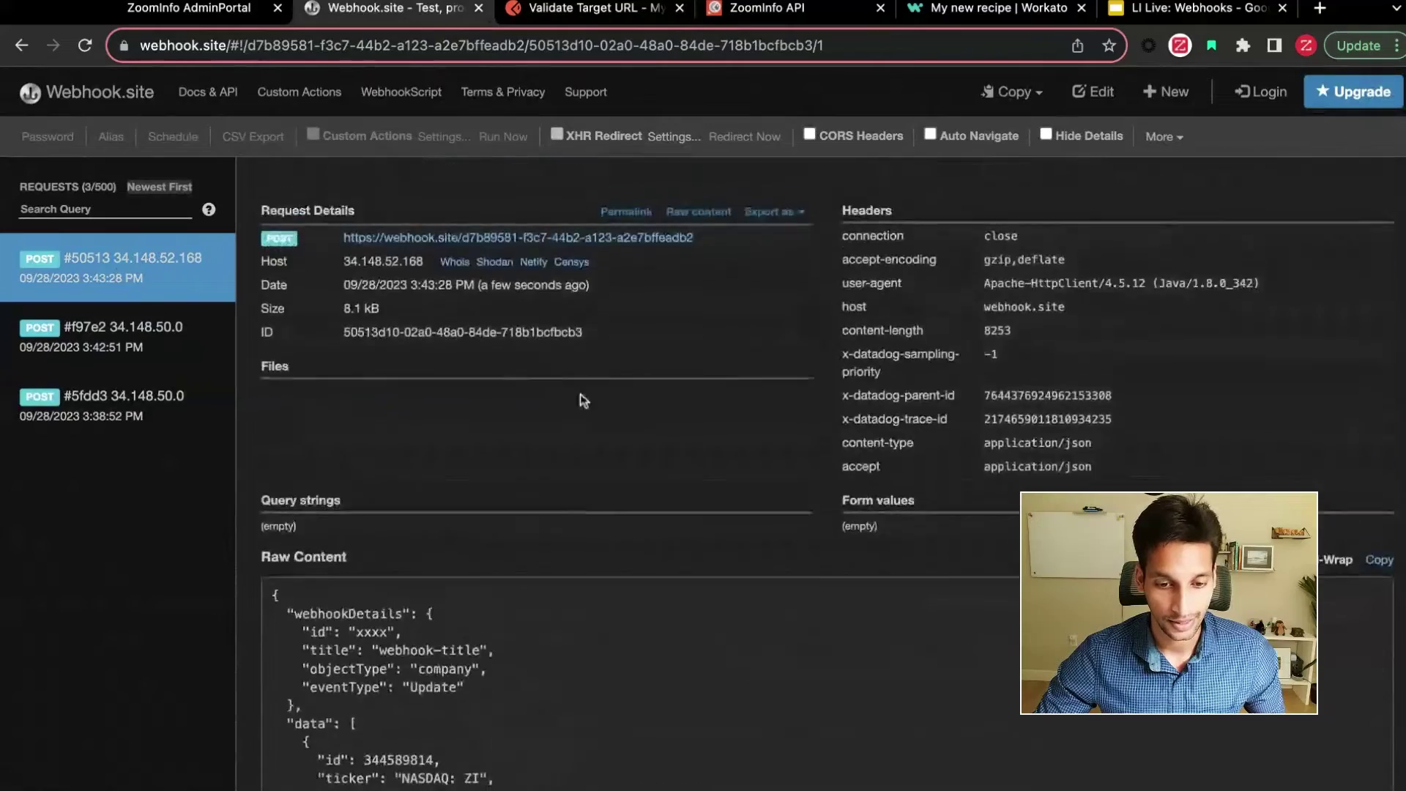
{"action": "scroll", "coordinate": [373, 596], "scroll_direction": "down", "scroll_amount": 2}
{"action": "left_click_drag", "start_coordinate": [288, 568], "coordinate": [464, 586]}
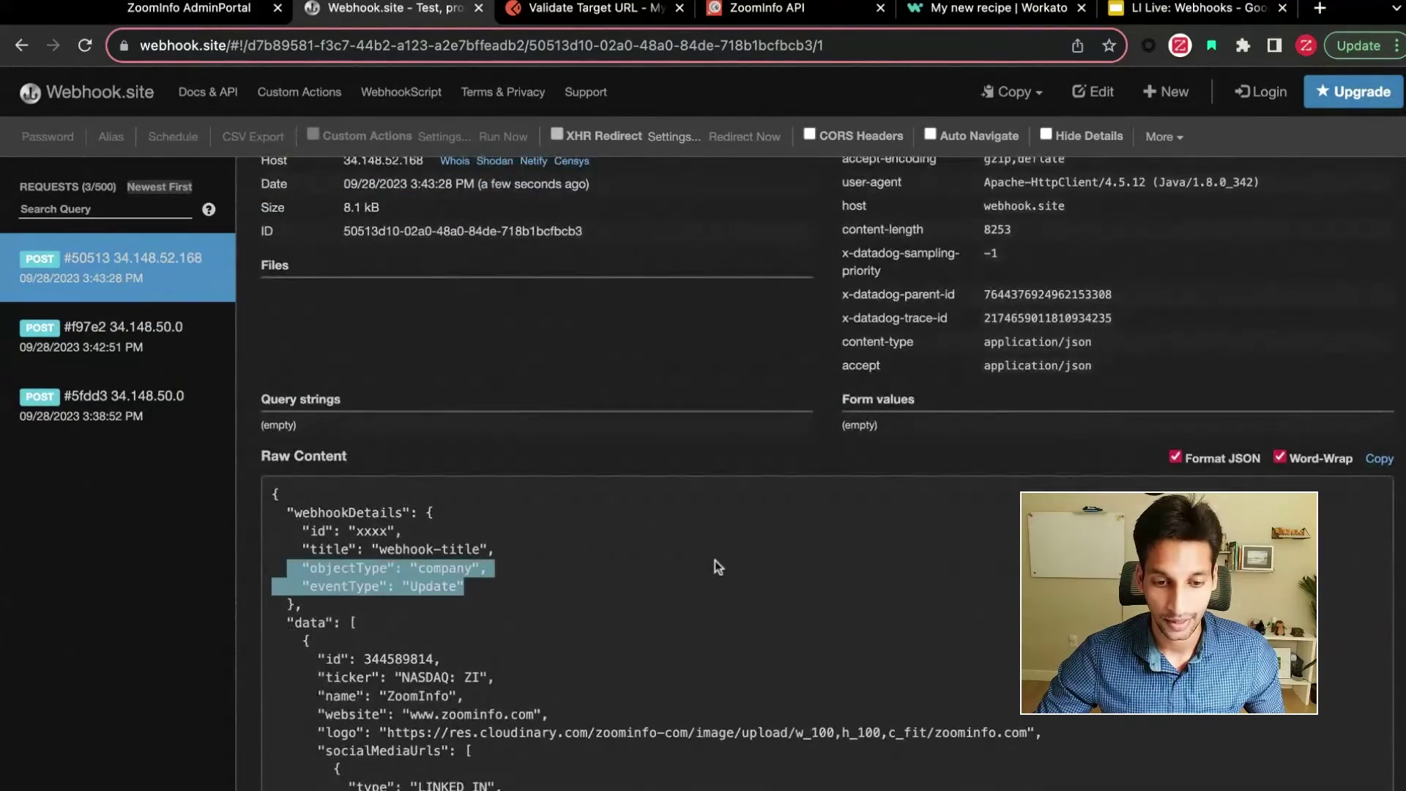
{"action": "scroll", "coordinate": [715, 560], "scroll_direction": "down", "scroll_amount": 20}
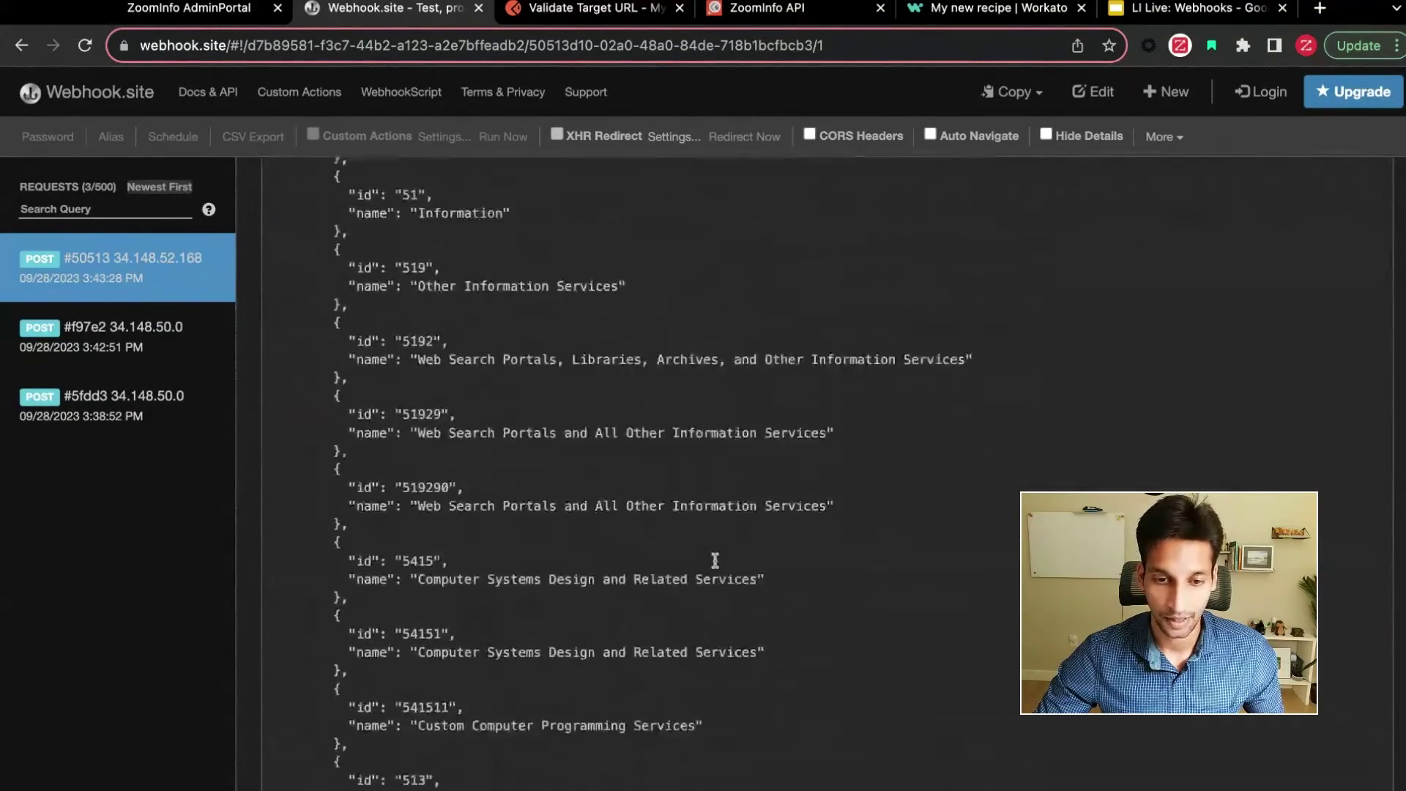
{"action": "scroll", "coordinate": [716, 564], "scroll_direction": "down", "scroll_amount": 20}
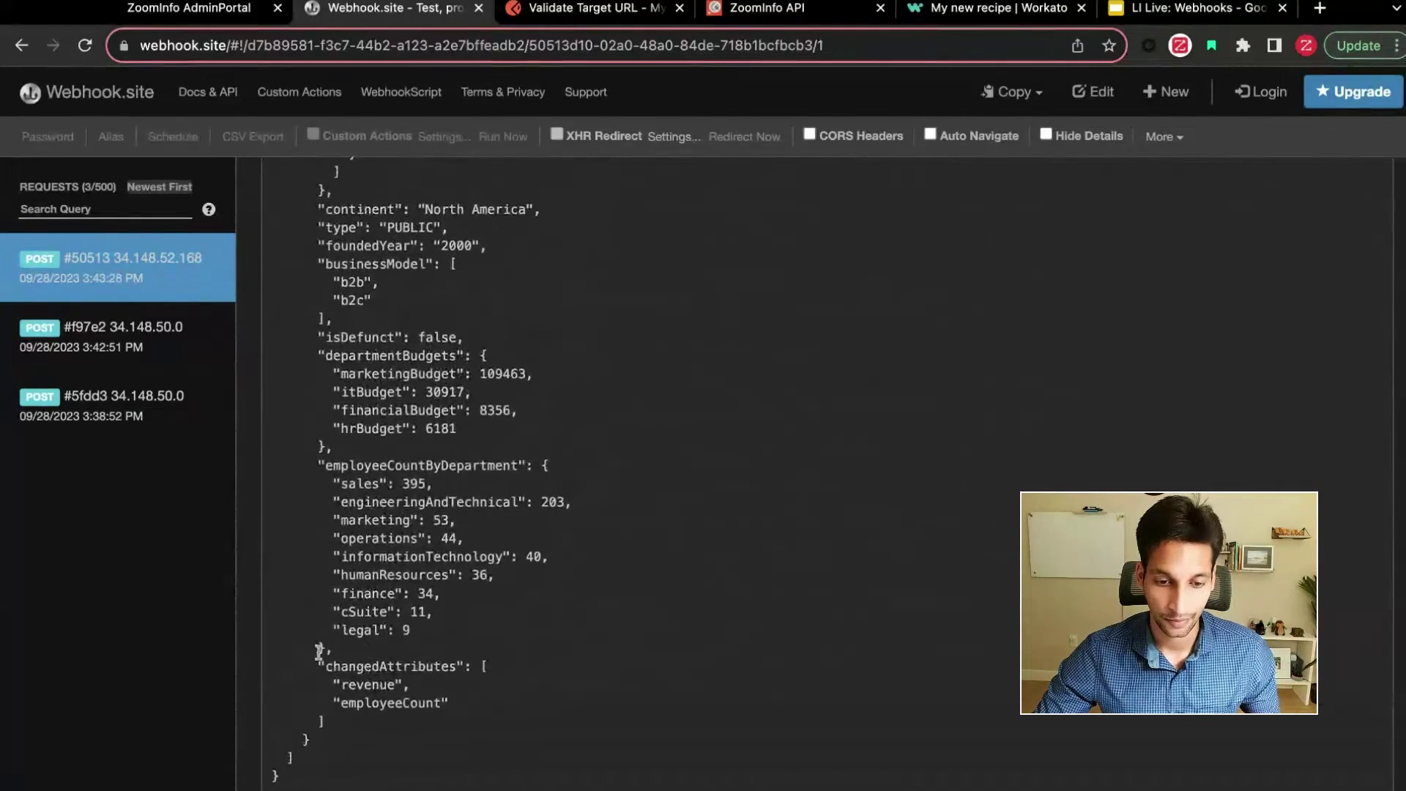
{"action": "left_click", "coordinate": [306, 667]}
{"action": "key", "text": "shift+End"}
{"action": "key", "text": "shift+Down"}
{"action": "key", "text": "shift+Down"}
{"action": "key", "text": "shift+Down"}
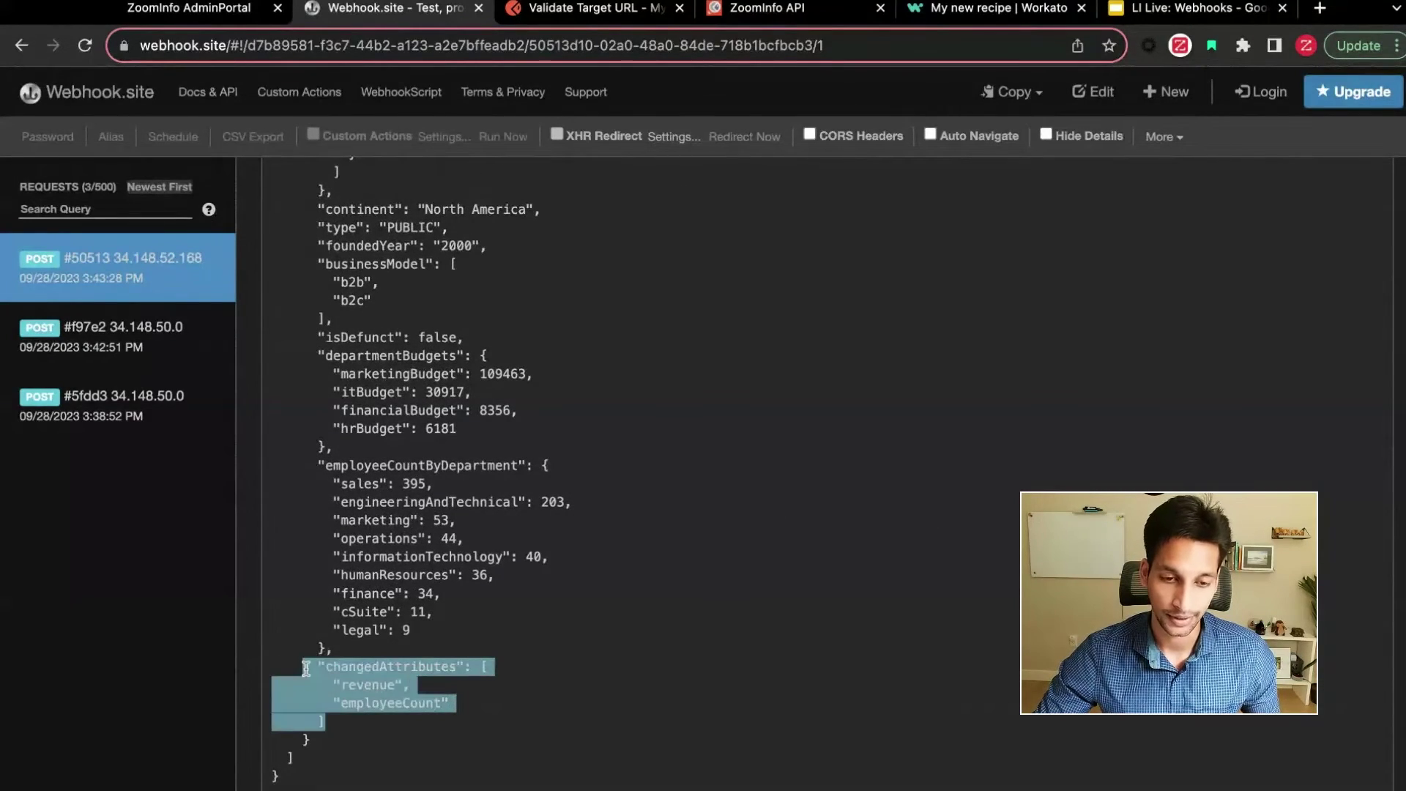
- Replace fullPayload true with false on line 4 of the Company request body and resend it
{"action": "left_click", "coordinate": [584, 9]}
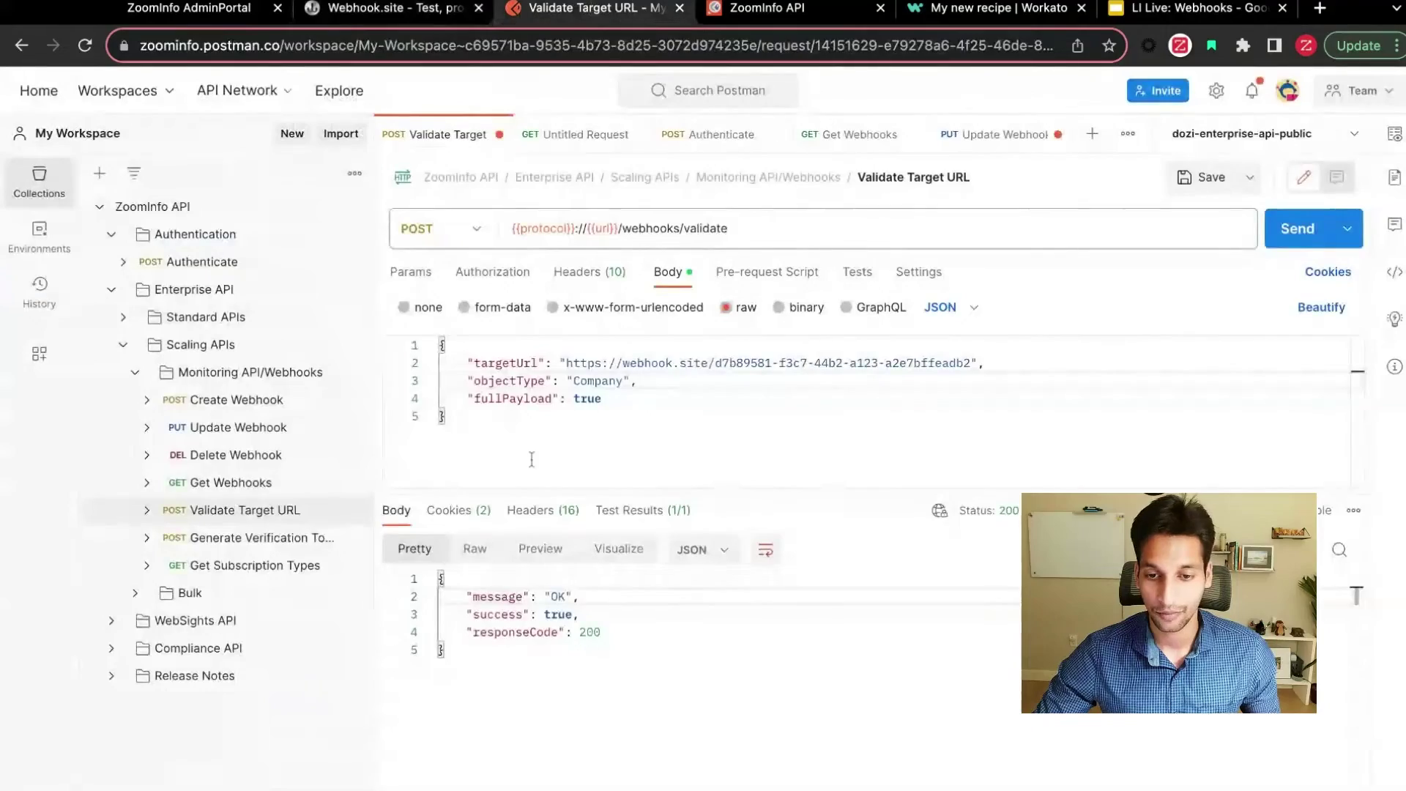
{"action": "double_click", "coordinate": [586, 400]}
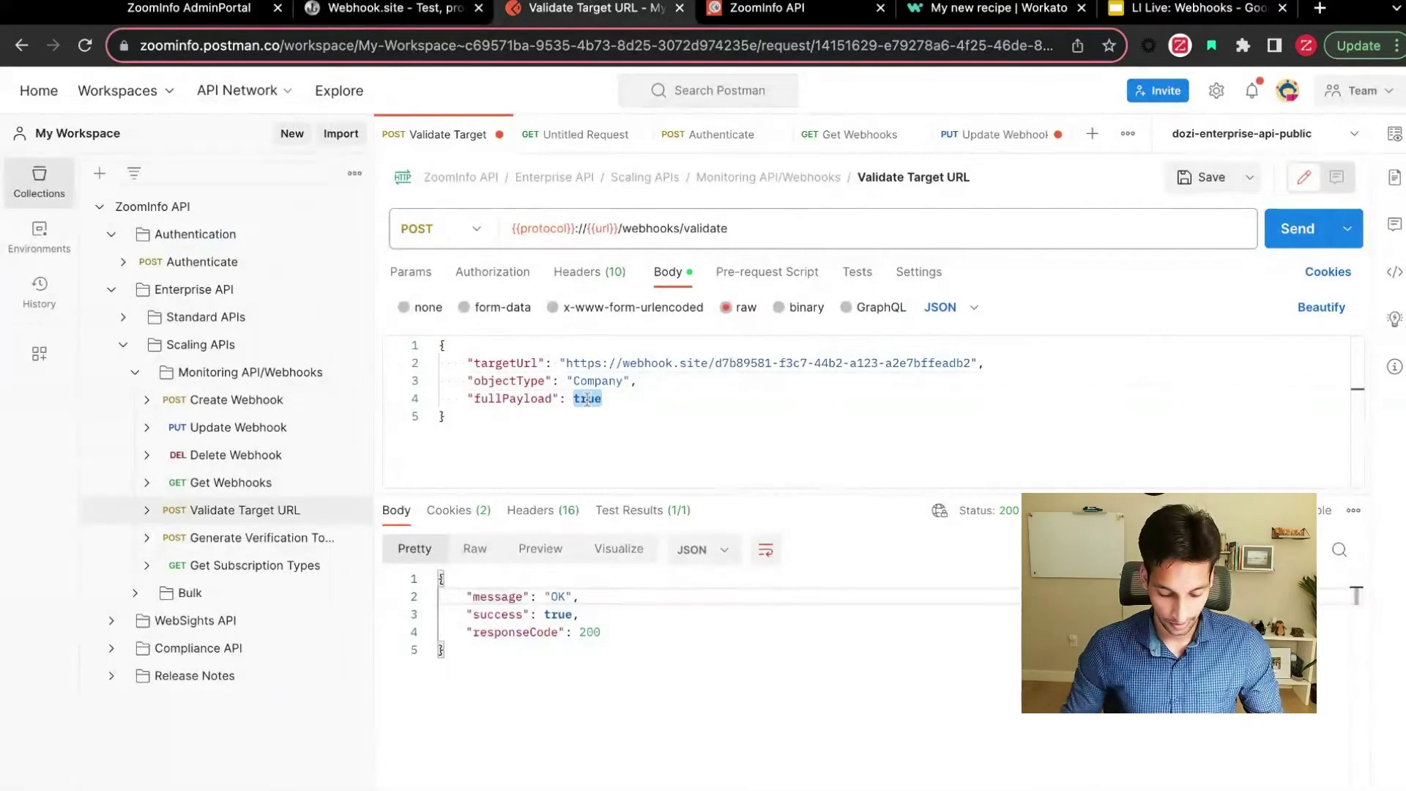
{"action": "type", "text": "false"}
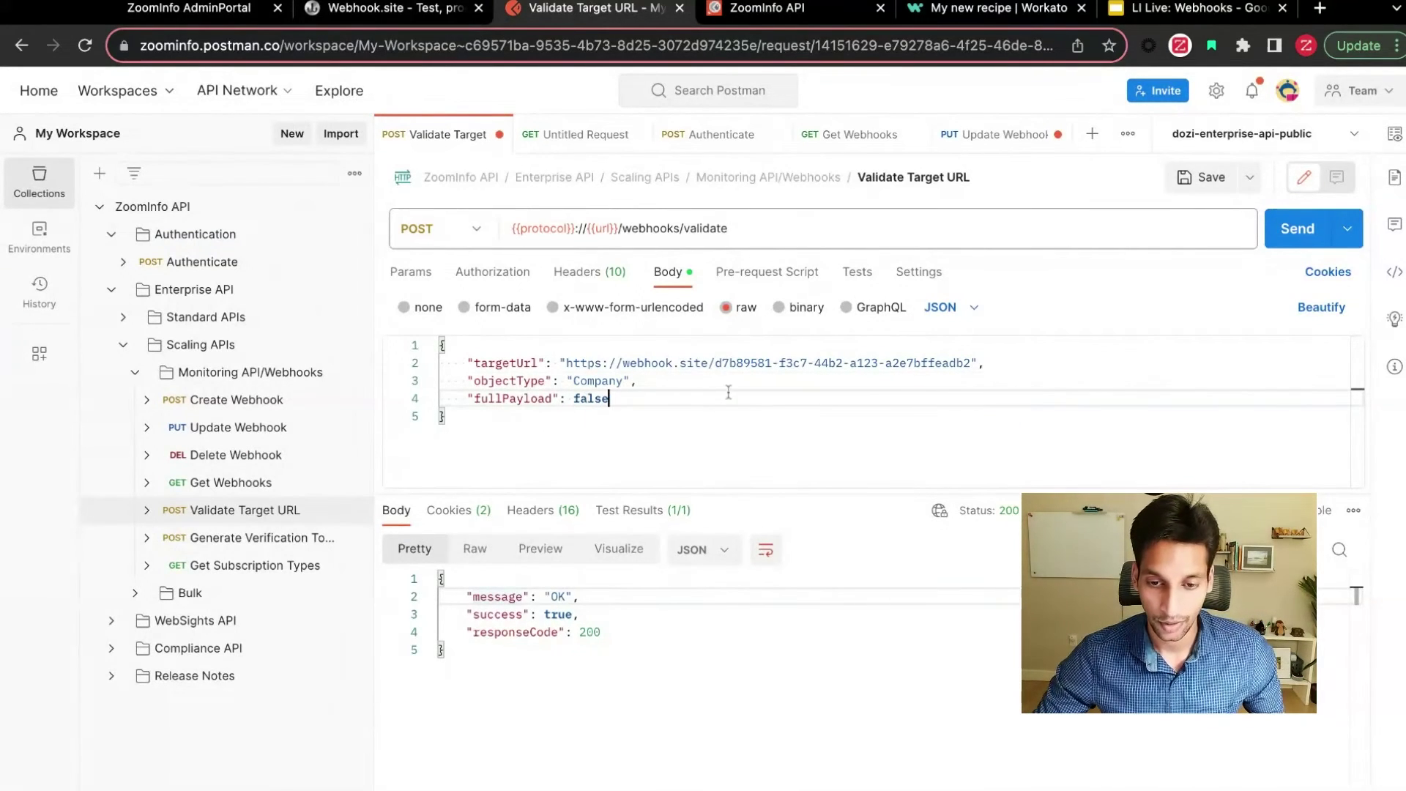
{"action": "left_click", "coordinate": [1270, 241]}
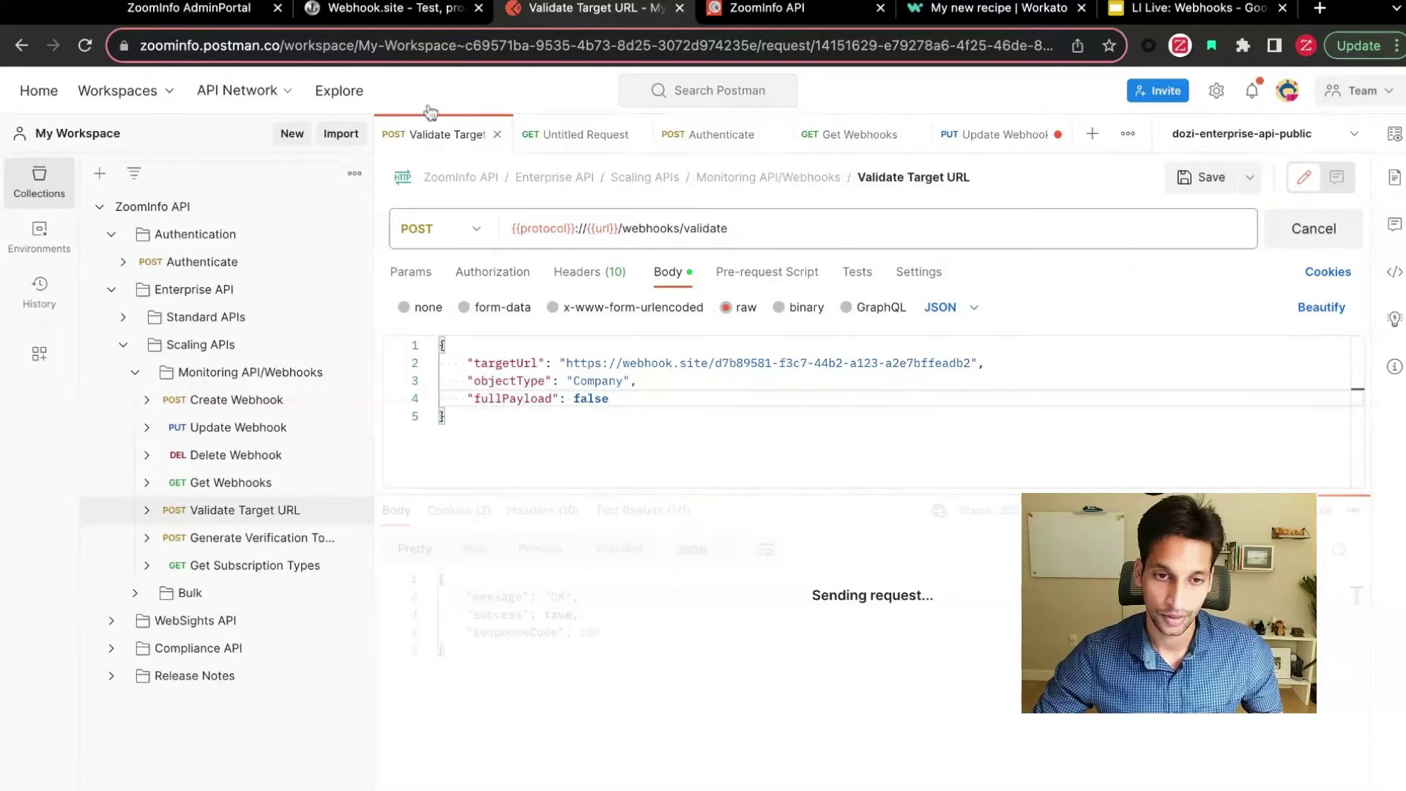
- Open request #c53f2 and highlight its revenue, employeeCount, id, name and website lines
{"action": "left_click", "coordinate": [389, 9]}
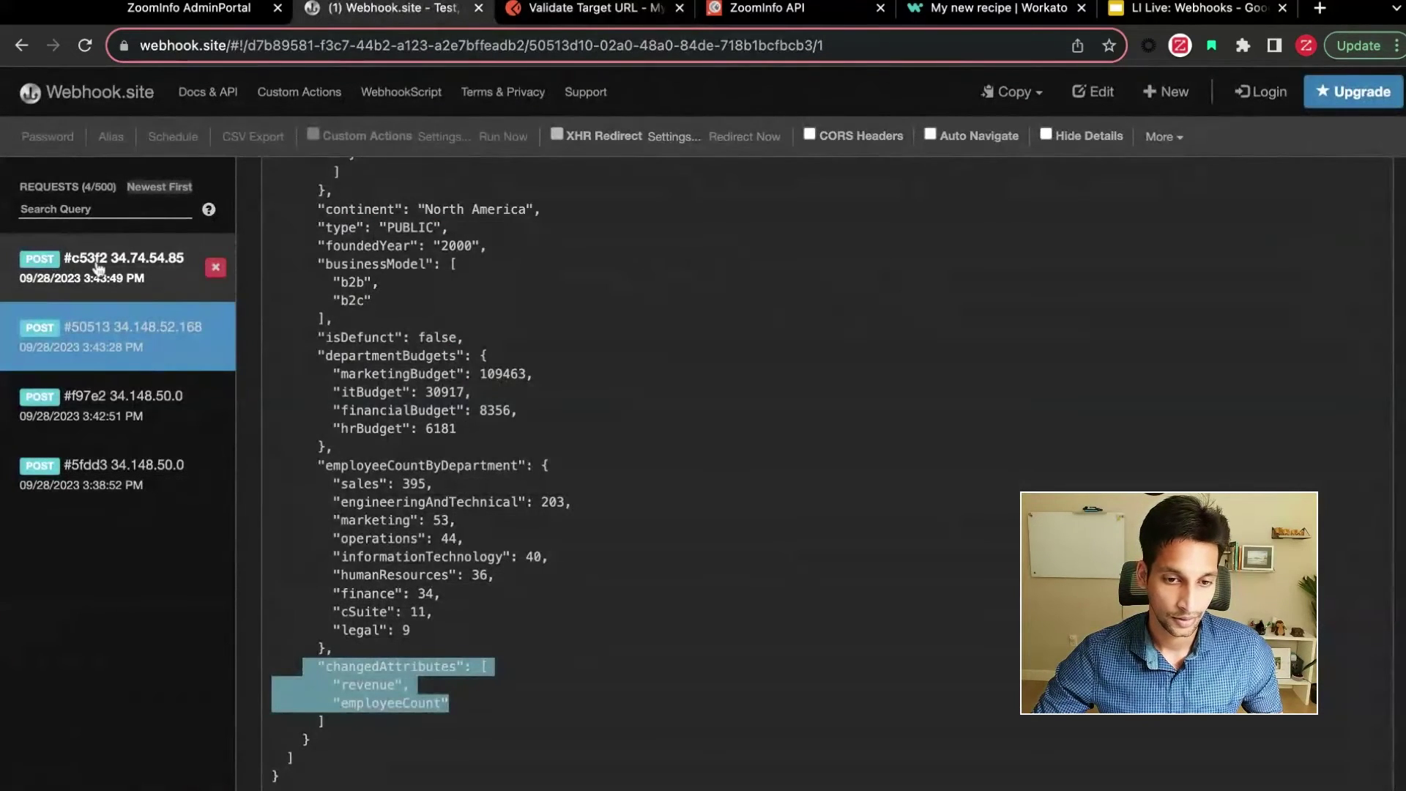
{"action": "left_click", "coordinate": [98, 267]}
{"action": "left_click_drag", "start_coordinate": [291, 571], "coordinate": [322, 722]}
{"action": "left_click", "coordinate": [410, 685]}
{"action": "left_click", "coordinate": [304, 664], "text": "shift"}
{"action": "left_click_drag", "start_coordinate": [490, 652], "coordinate": [279, 630]}
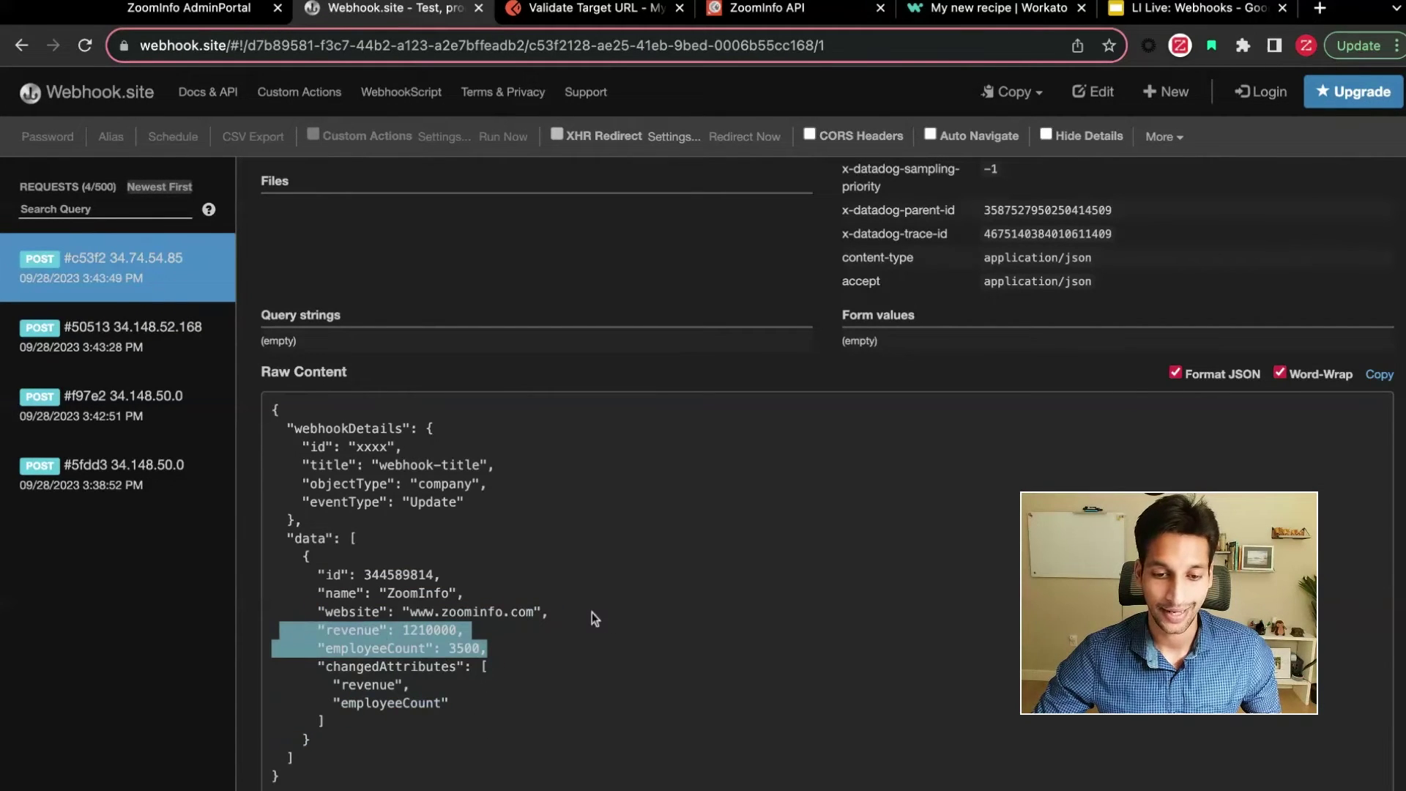
{"action": "left_click_drag", "start_coordinate": [591, 615], "coordinate": [273, 573]}
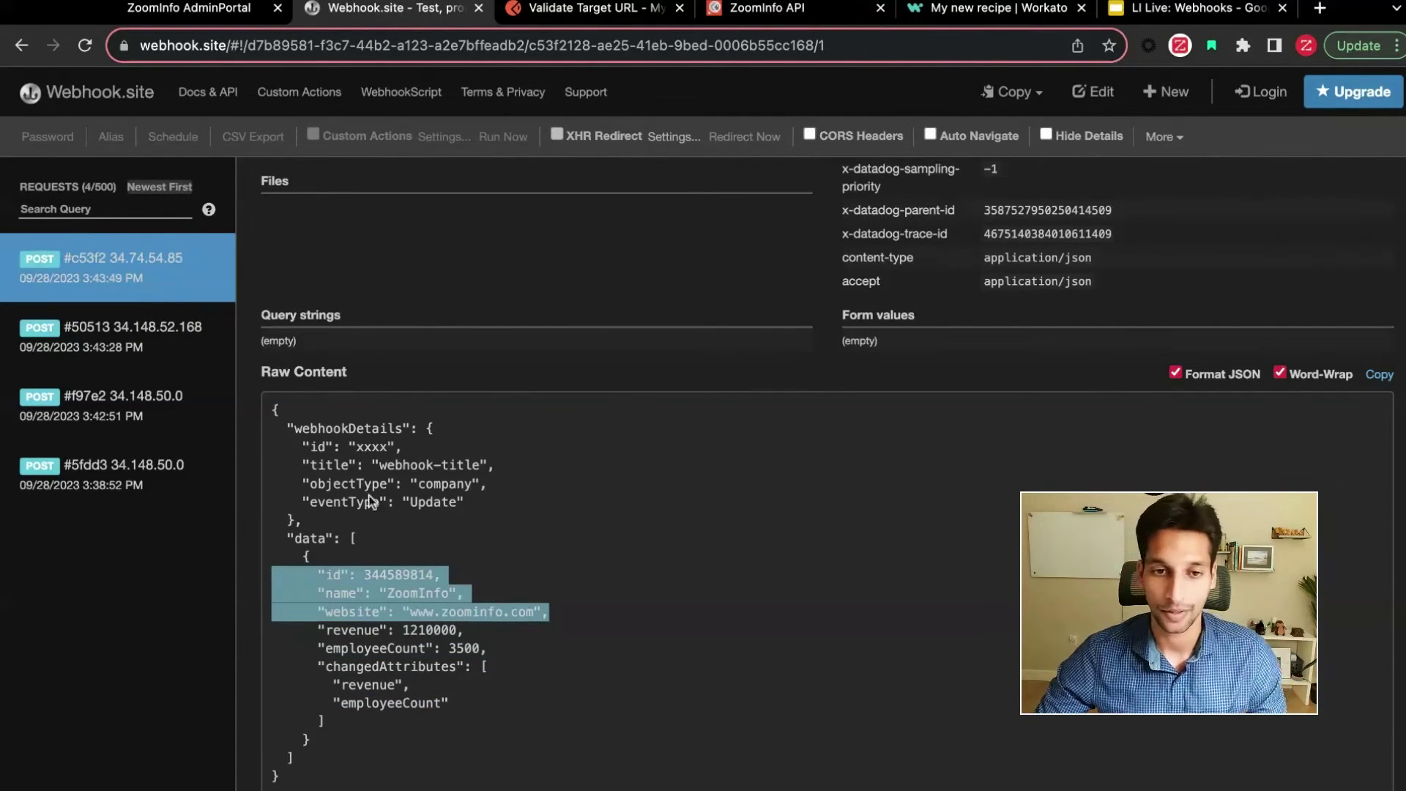
{"action": "left_click", "coordinate": [595, 12]}
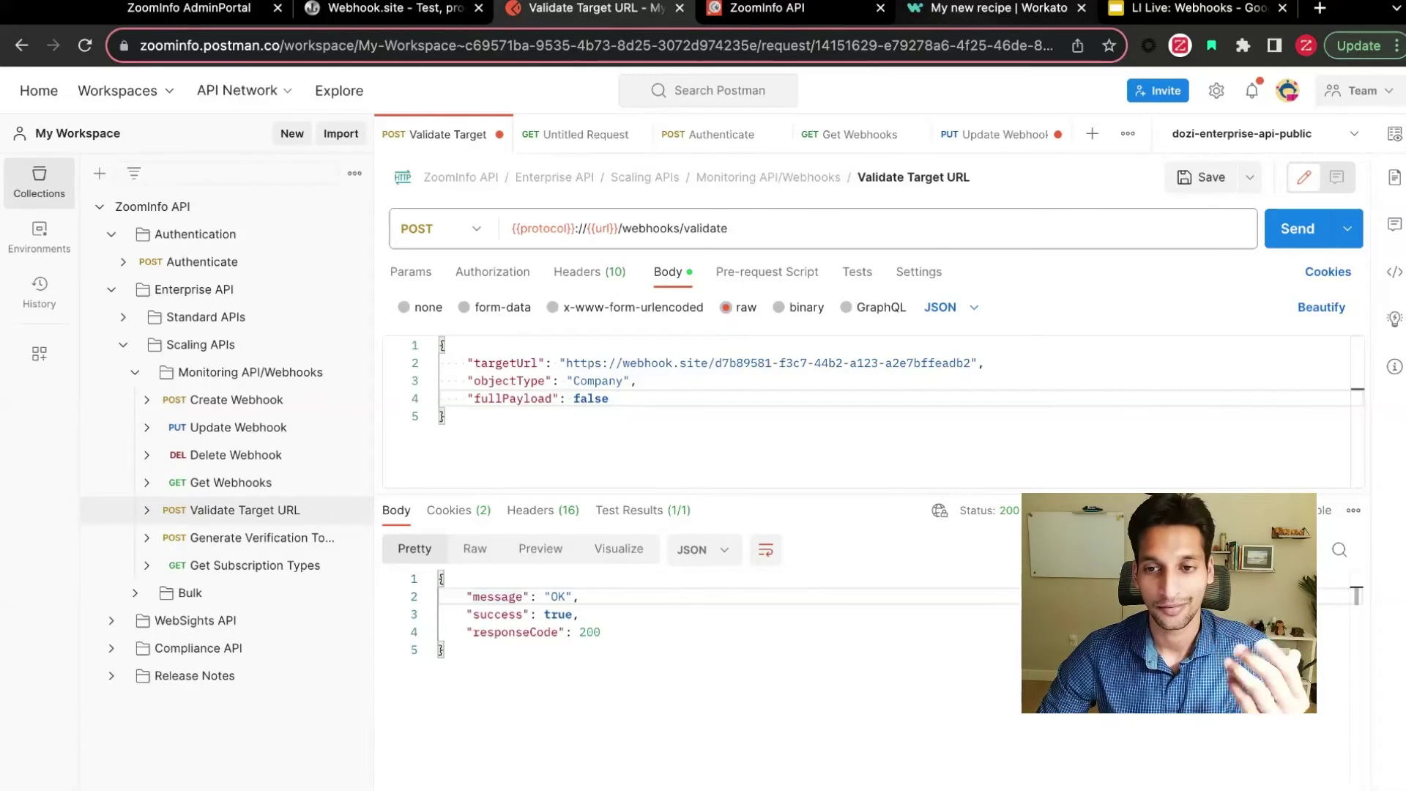
- Switch to Workato's 'My new recipe' showing the ZoomInfo updated-contact trigger flow
{"action": "key", "text": "super+5"}
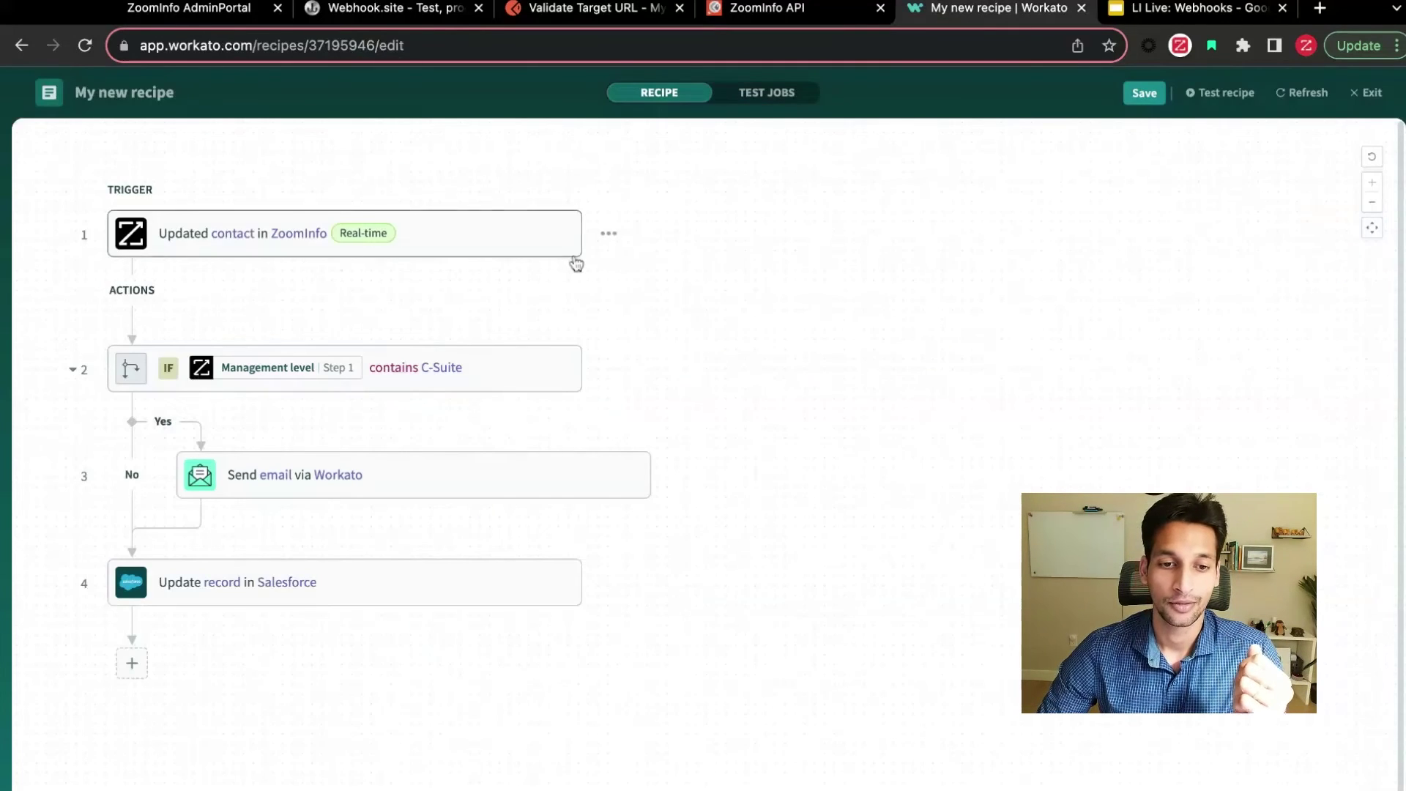